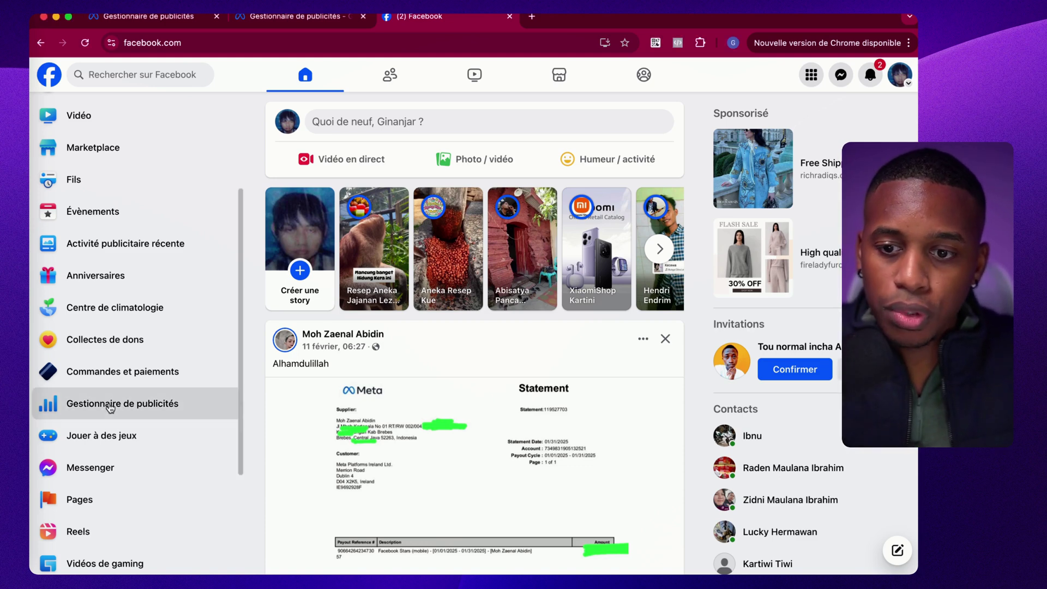
- Open Gestionnaire de publicités from Facebook and check which ad accounts are available
{"action": "left_click", "coordinate": [109, 407]}
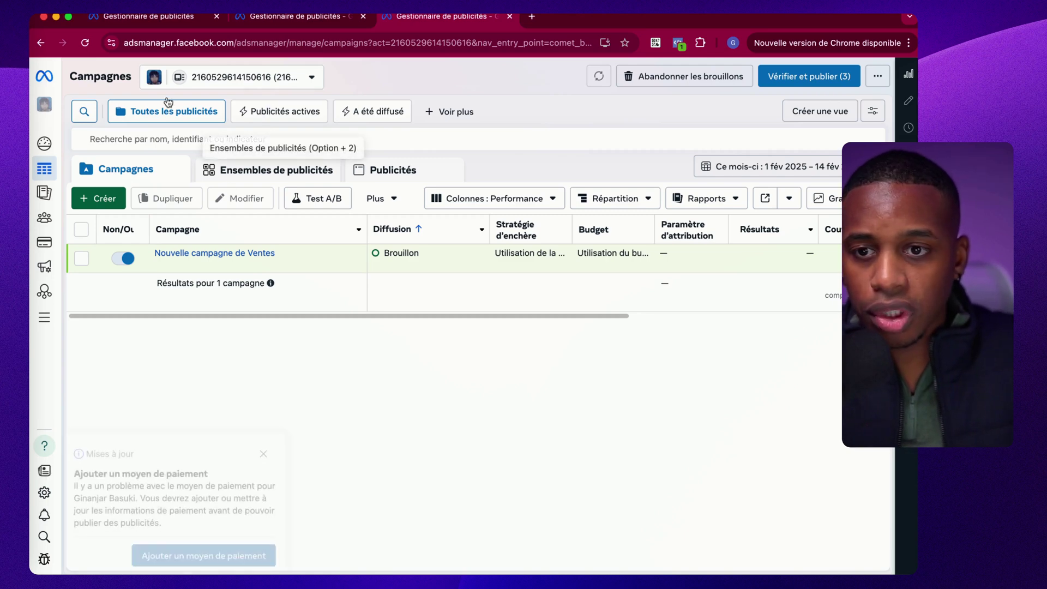
{"action": "left_click", "coordinate": [263, 416]}
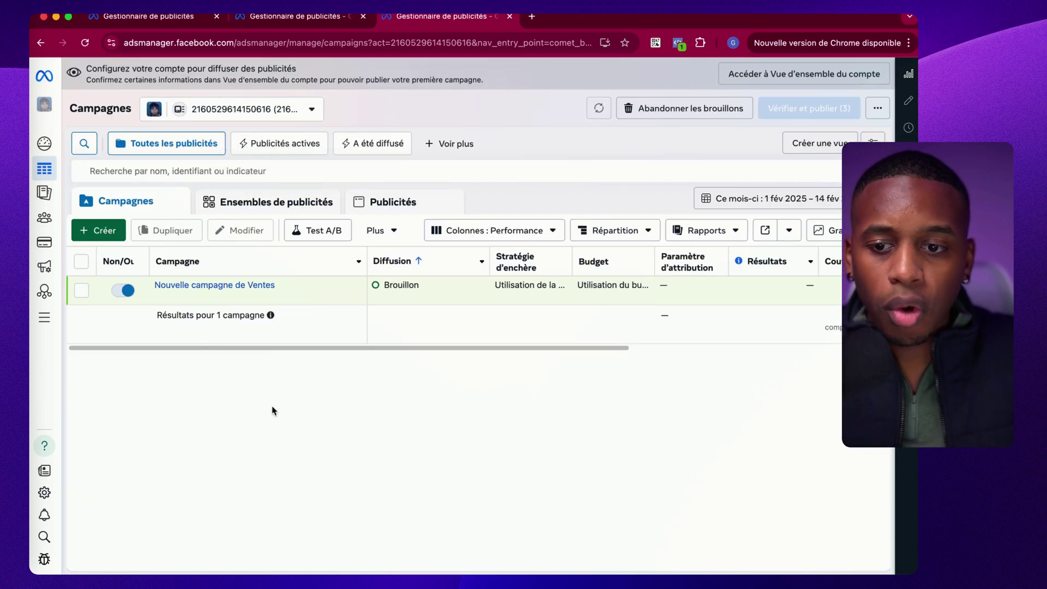
{"action": "left_click", "coordinate": [271, 110]}
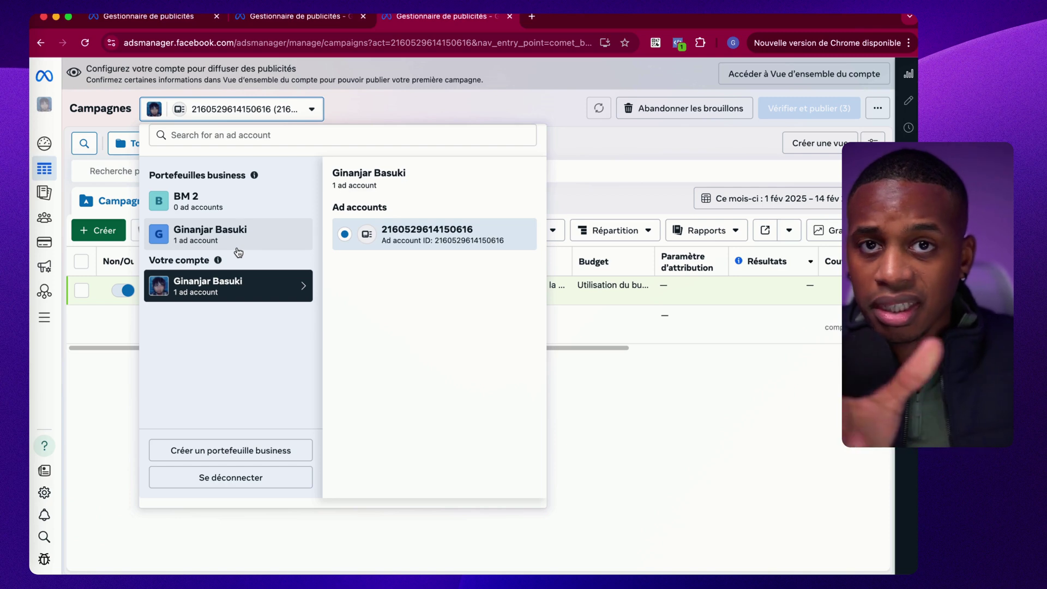
{"action": "left_click", "coordinate": [667, 383]}
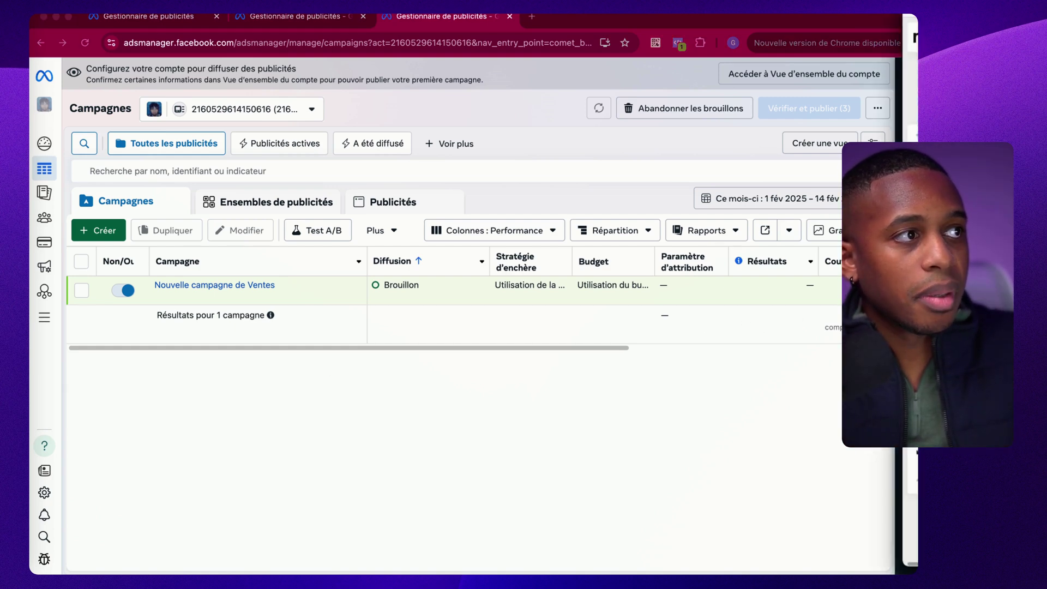
- Switch to the Miro board and examine how the campaign structure diagram arranges the campaign, adset and créa levels
{"action": "key", "text": "super+Tab"}
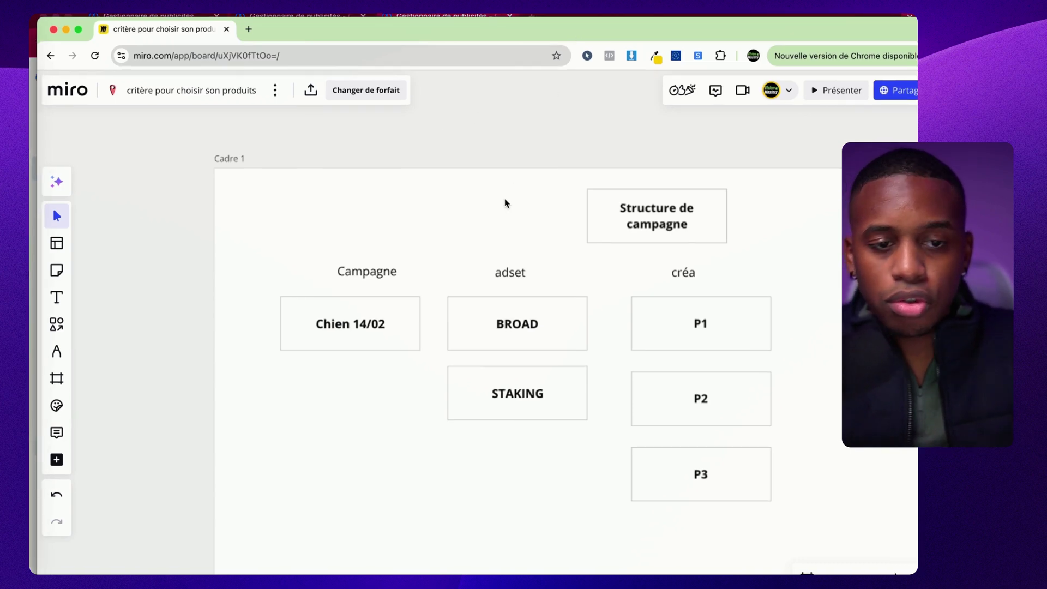
{"action": "scroll", "coordinate": [565, 250], "scroll_direction": "up", "scroll_amount": 5}
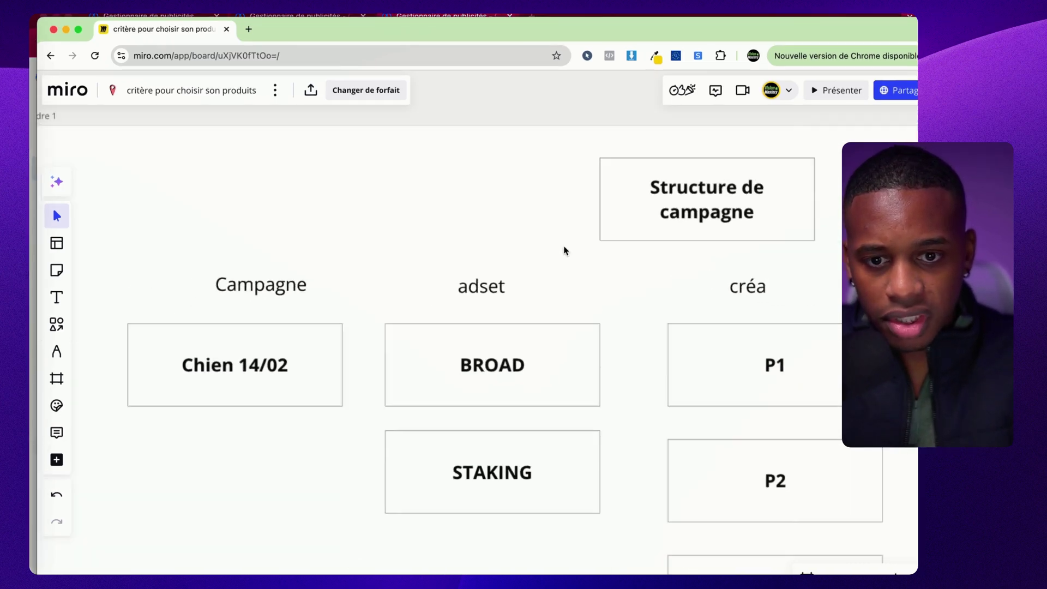
{"action": "scroll", "coordinate": [579, 309], "scroll_direction": "right", "scroll_amount": 5}
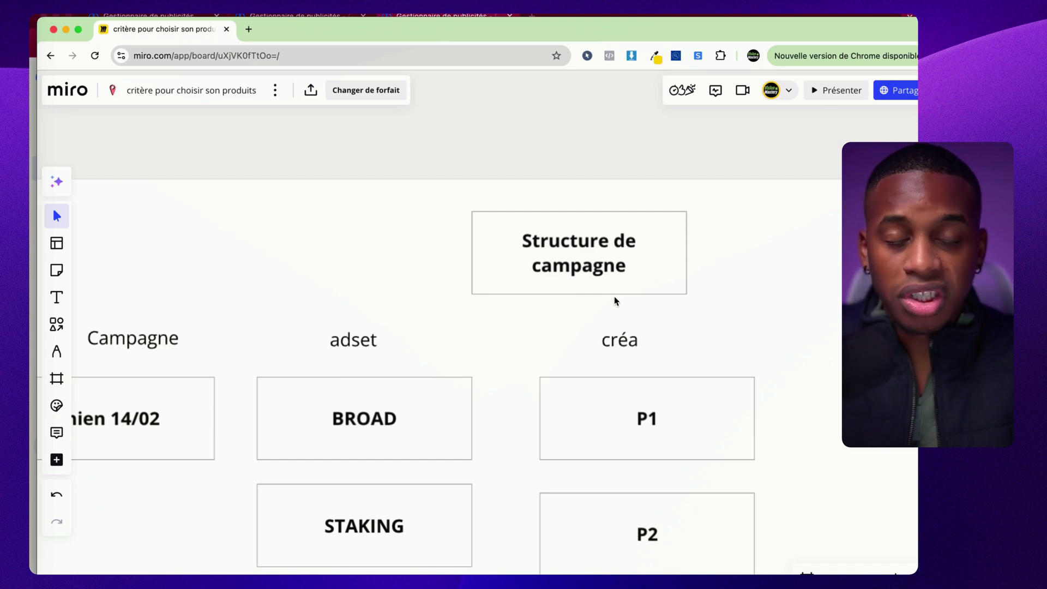
{"action": "scroll", "coordinate": [614, 299], "scroll_direction": "left", "scroll_amount": 3}
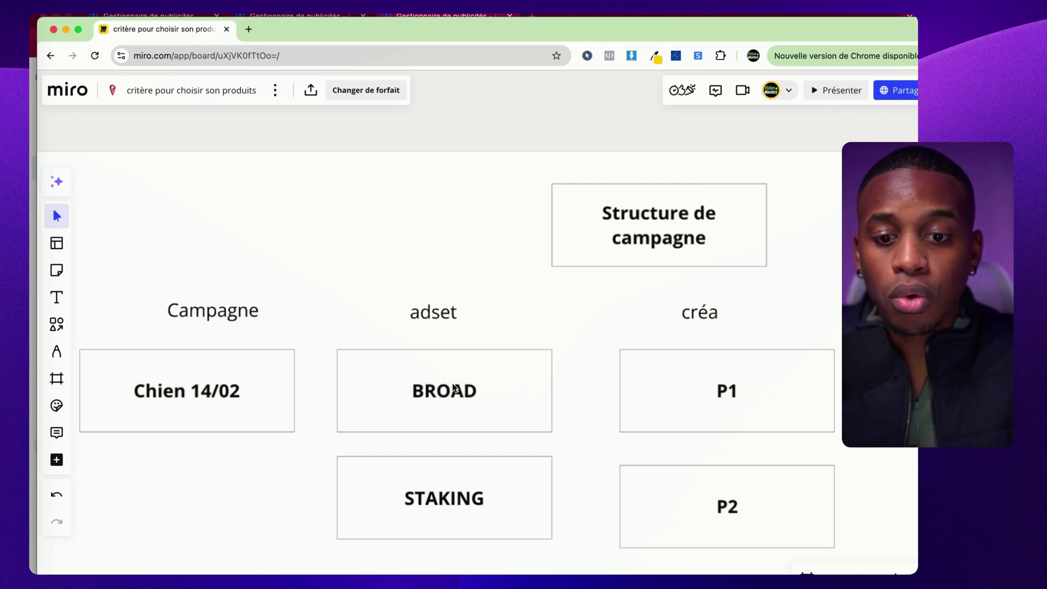
{"action": "scroll", "coordinate": [731, 309], "scroll_direction": "right", "scroll_amount": 3}
{"action": "scroll", "coordinate": [731, 309], "scroll_direction": "down", "scroll_amount": 1}
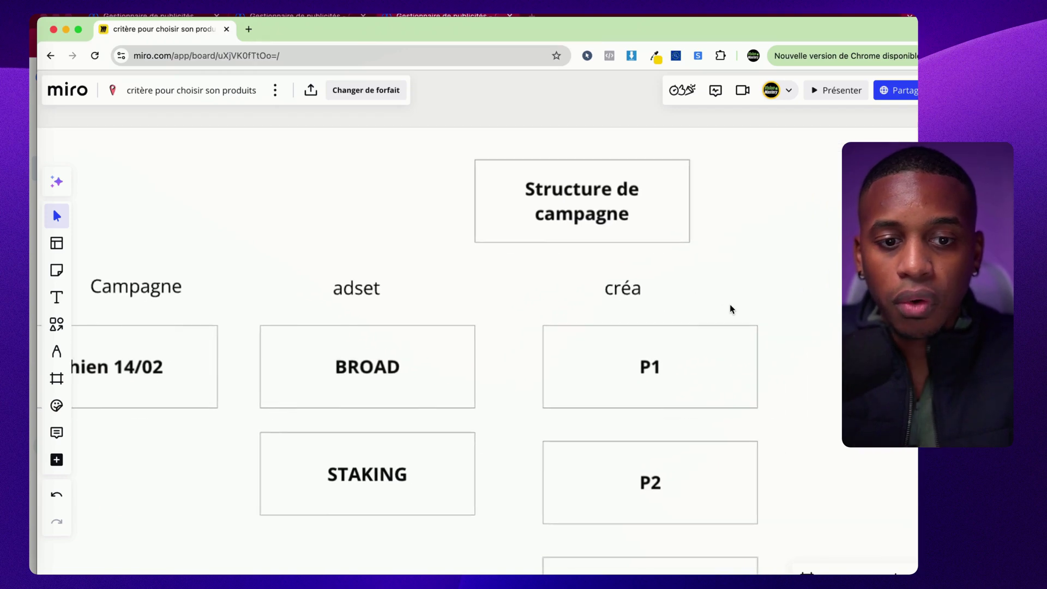
{"action": "scroll", "coordinate": [660, 297], "scroll_direction": "right", "scroll_amount": 4}
{"action": "scroll", "coordinate": [660, 296], "scroll_direction": "down", "scroll_amount": 3}
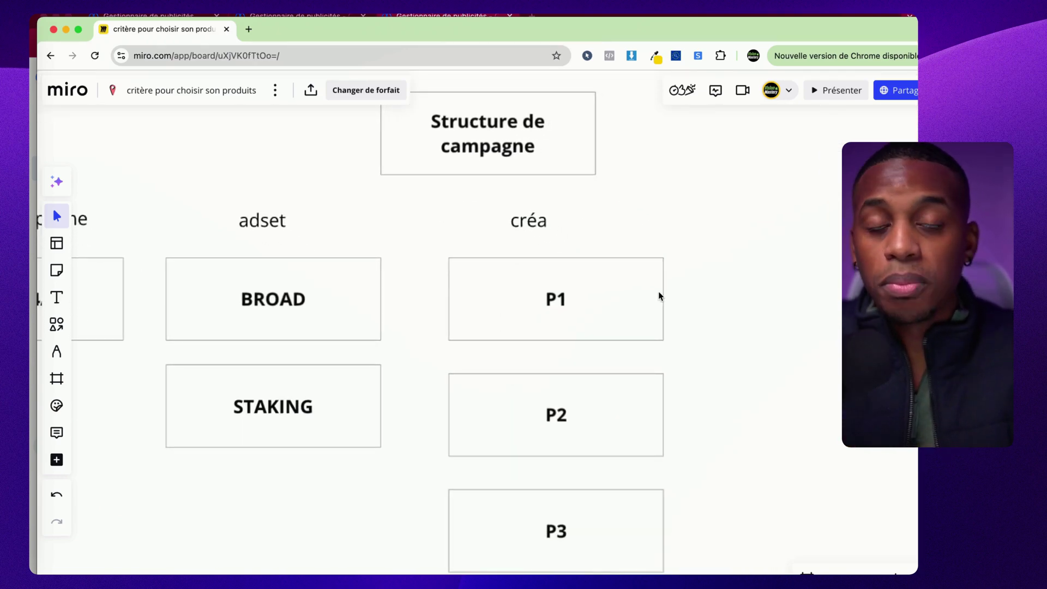
{"action": "scroll", "coordinate": [433, 278], "scroll_direction": "left", "scroll_amount": 2}
{"action": "scroll", "coordinate": [434, 284], "scroll_direction": "left", "scroll_amount": 10}
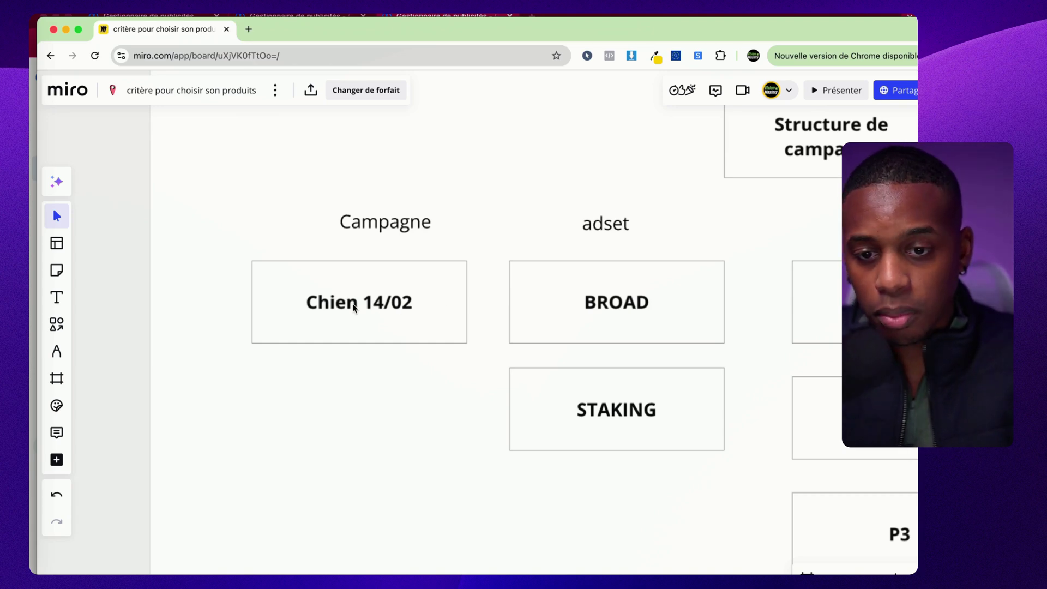
{"action": "scroll", "coordinate": [376, 314], "scroll_direction": "right", "scroll_amount": 1}
{"action": "scroll", "coordinate": [376, 314], "scroll_direction": "up", "scroll_amount": 1}
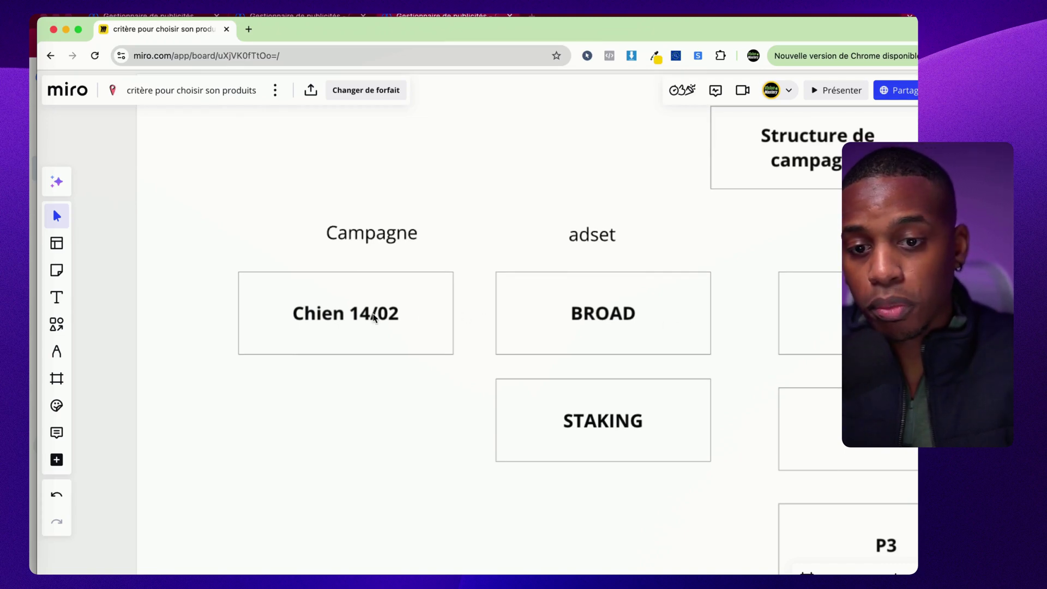
{"action": "scroll", "coordinate": [600, 319], "scroll_direction": "right", "scroll_amount": 1}
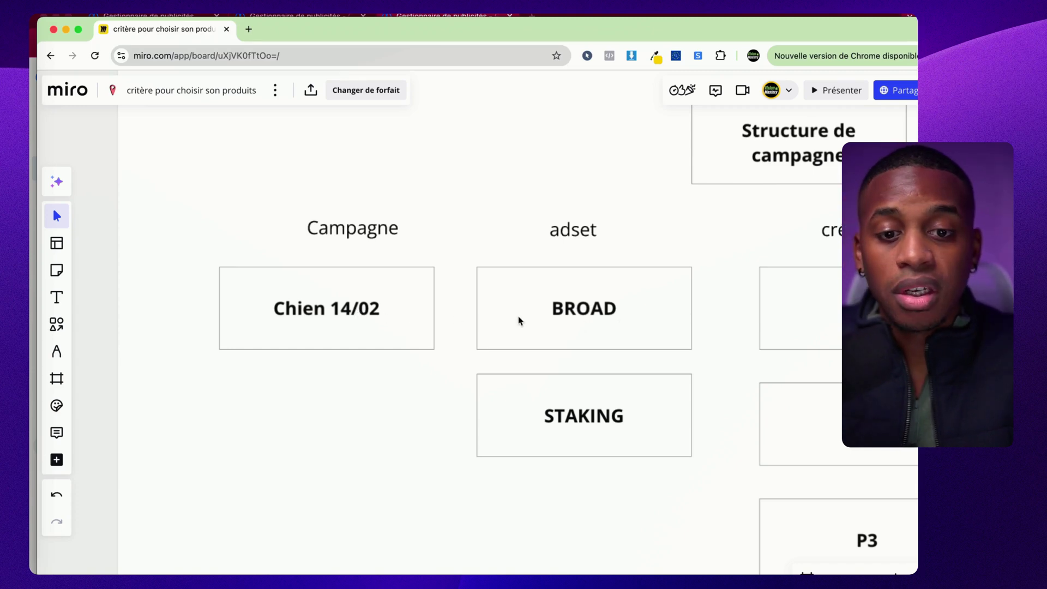
{"action": "scroll", "coordinate": [555, 314], "scroll_direction": "right", "scroll_amount": 2}
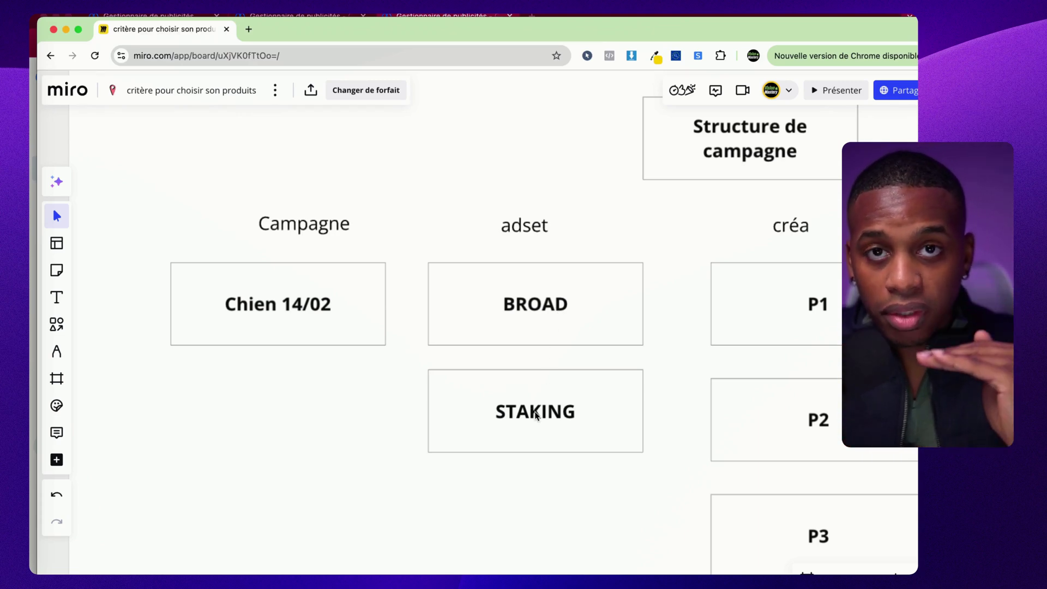
{"action": "scroll", "coordinate": [654, 368], "scroll_direction": "right", "scroll_amount": 5}
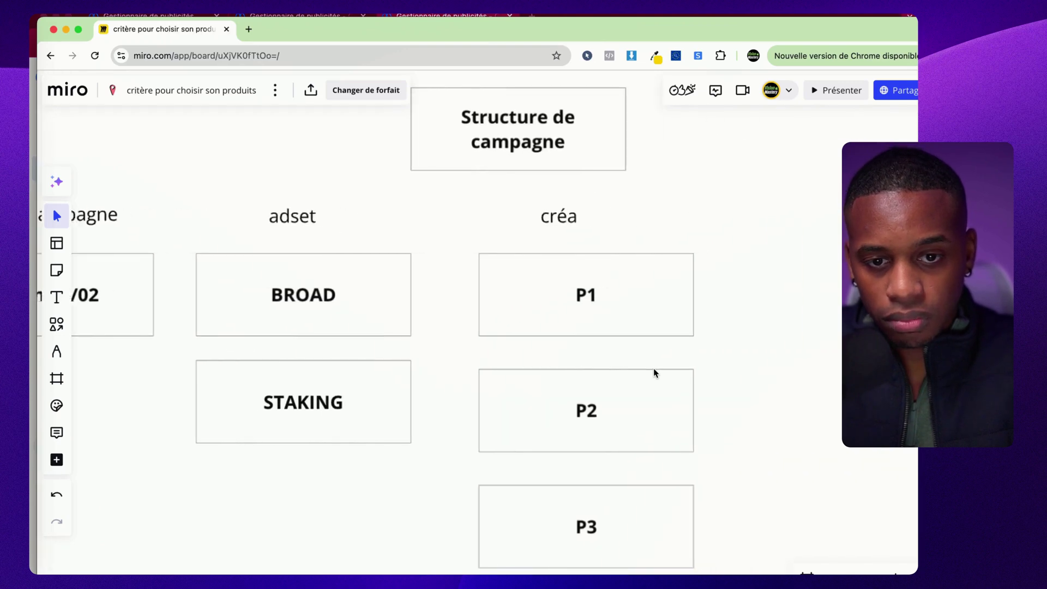
{"action": "scroll", "coordinate": [654, 368], "scroll_direction": "up", "scroll_amount": 1}
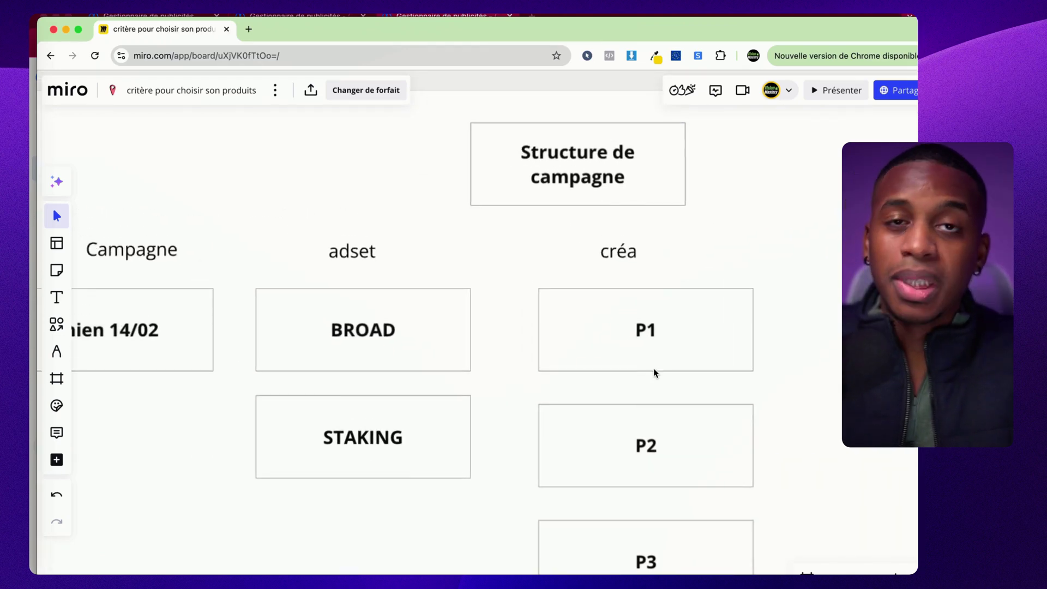
- Examine the ABO diagram on the board, including the budgets of the chien and papa ad sets and their creatives
{"action": "scroll", "coordinate": [653, 368], "scroll_direction": "right", "scroll_amount": 15}
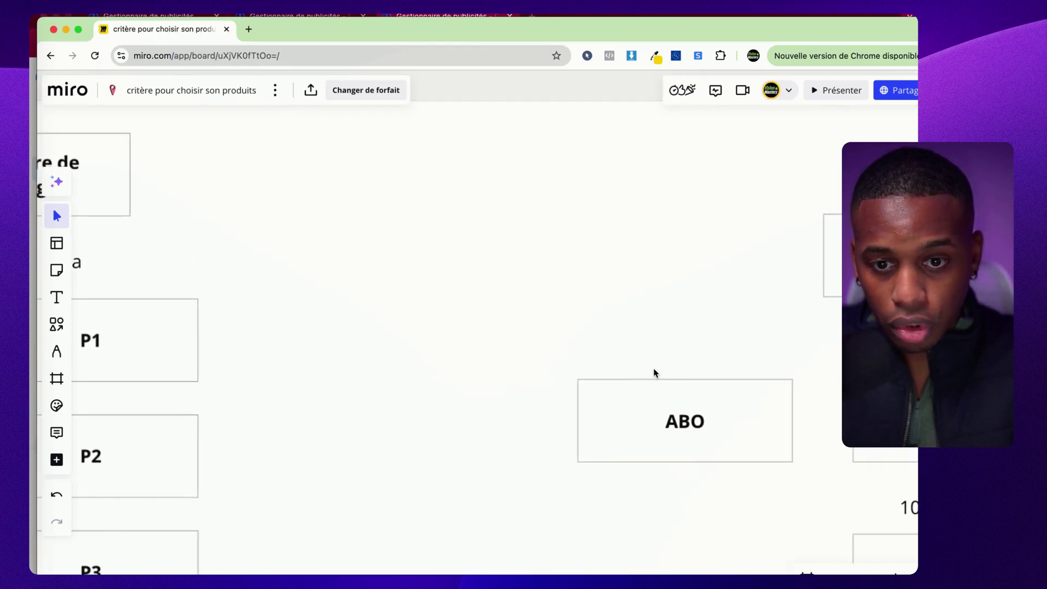
{"action": "scroll", "coordinate": [654, 373], "scroll_direction": "right", "scroll_amount": 20}
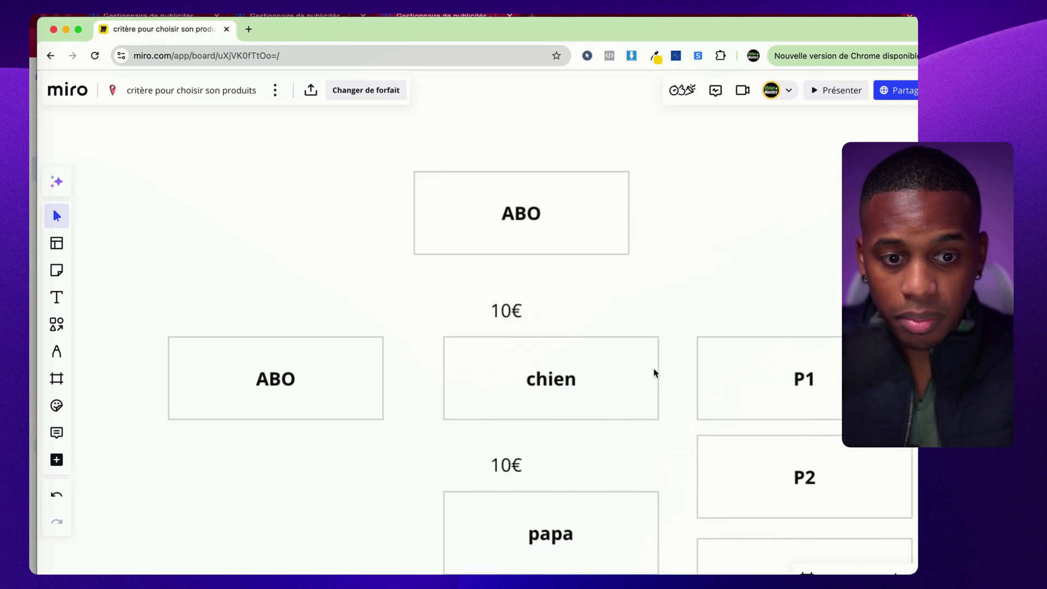
{"action": "scroll", "coordinate": [655, 372], "scroll_direction": "right", "scroll_amount": 10}
{"action": "scroll", "coordinate": [654, 372], "scroll_direction": "down", "scroll_amount": 5}
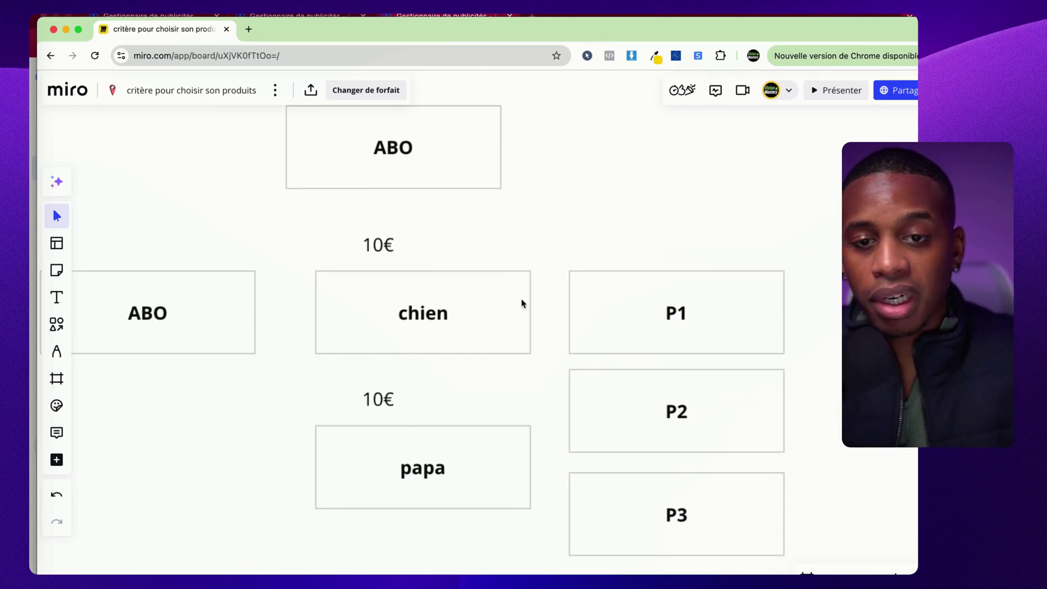
{"action": "scroll", "coordinate": [378, 148], "scroll_direction": "left", "scroll_amount": 3}
{"action": "scroll", "coordinate": [378, 147], "scroll_direction": "up", "scroll_amount": 2}
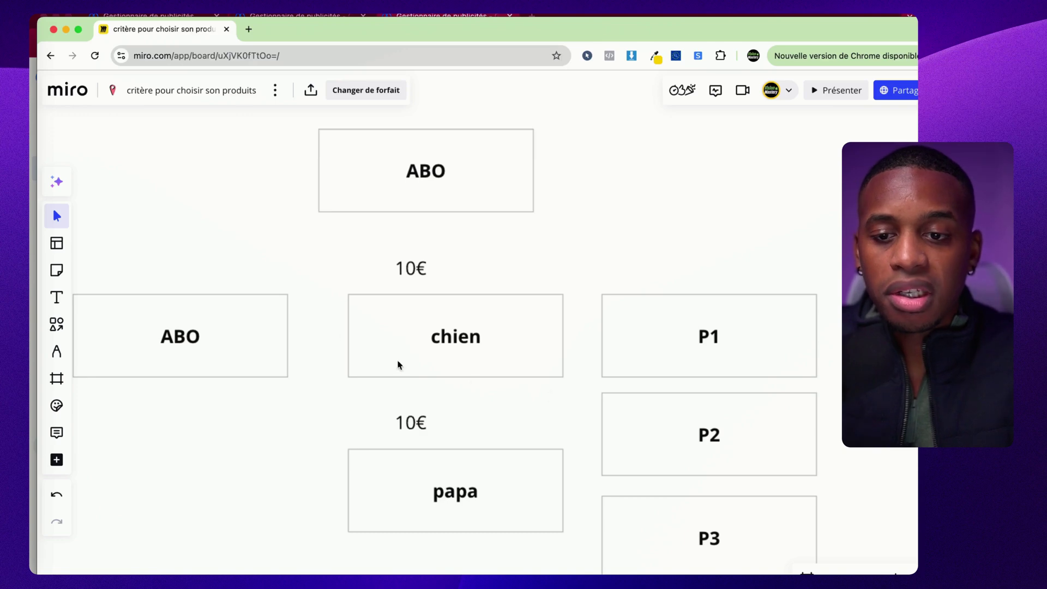
{"action": "scroll", "coordinate": [484, 343], "scroll_direction": "right", "scroll_amount": 3}
{"action": "scroll", "coordinate": [484, 343], "scroll_direction": "down", "scroll_amount": 1}
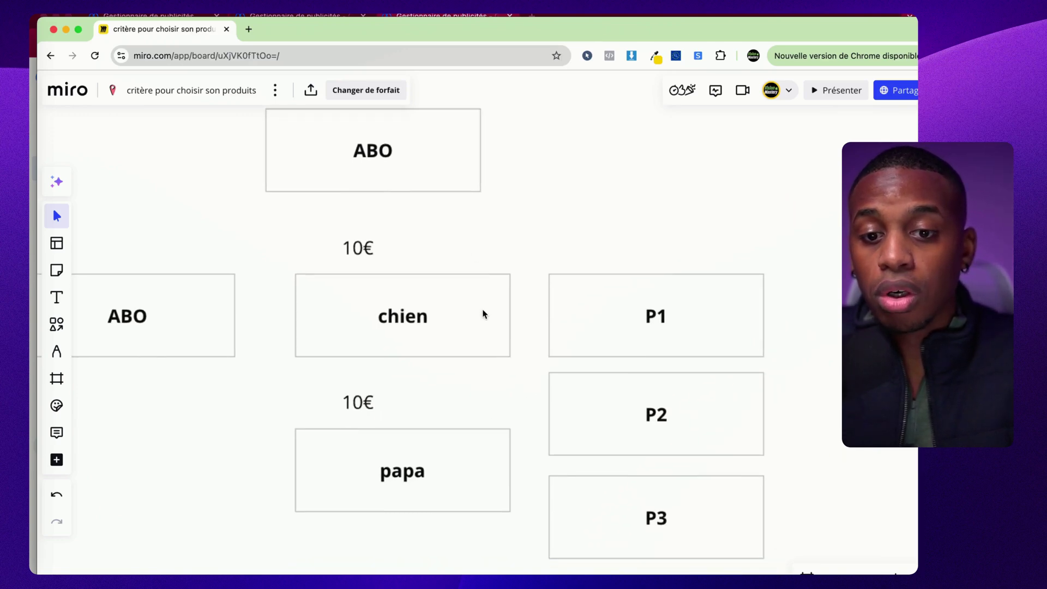
- Draw a connector line between the P1 creative box and the chien ad set box in the ABO diagram
{"action": "scroll", "coordinate": [589, 358], "scroll_direction": "right", "scroll_amount": 3}
{"action": "scroll", "coordinate": [589, 359], "scroll_direction": "down", "scroll_amount": 1}
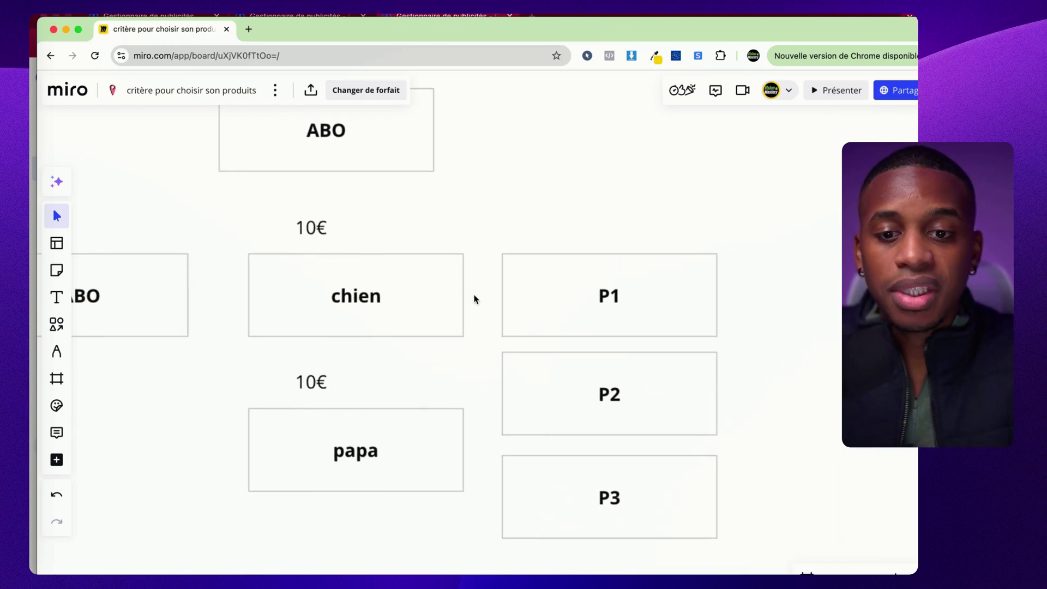
{"action": "left_click", "coordinate": [510, 296]}
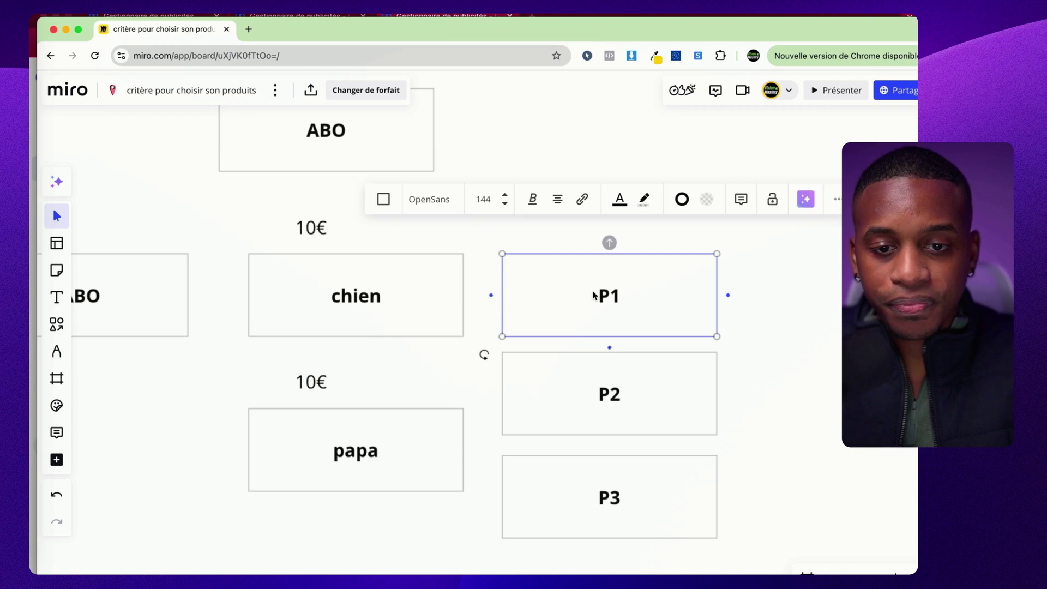
{"action": "left_click_drag", "start_coordinate": [500, 296], "coordinate": [464, 297]}
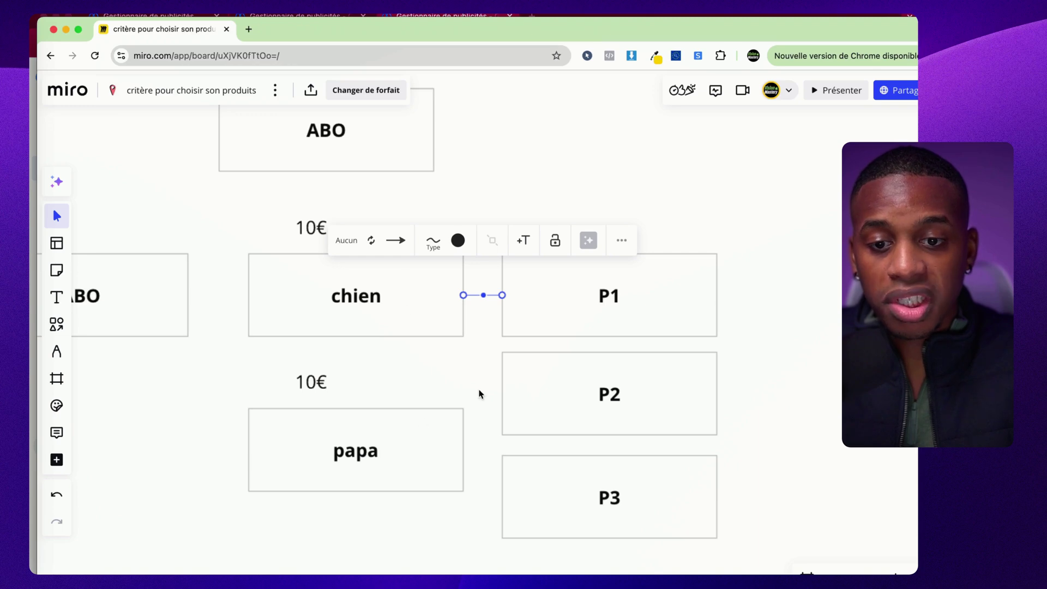
- Examine how the CBO diagram distributes the campaign budget between its ad sets
{"action": "scroll", "coordinate": [682, 387], "scroll_direction": "right", "scroll_amount": 15}
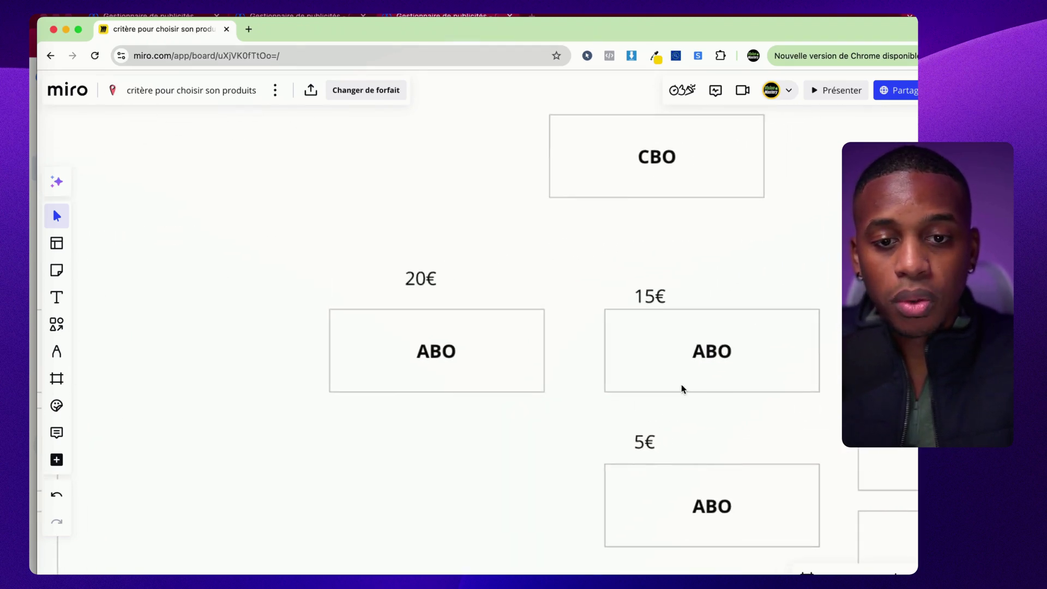
{"action": "scroll", "coordinate": [682, 388], "scroll_direction": "right", "scroll_amount": 10}
{"action": "scroll", "coordinate": [682, 388], "scroll_direction": "left", "scroll_amount": 5}
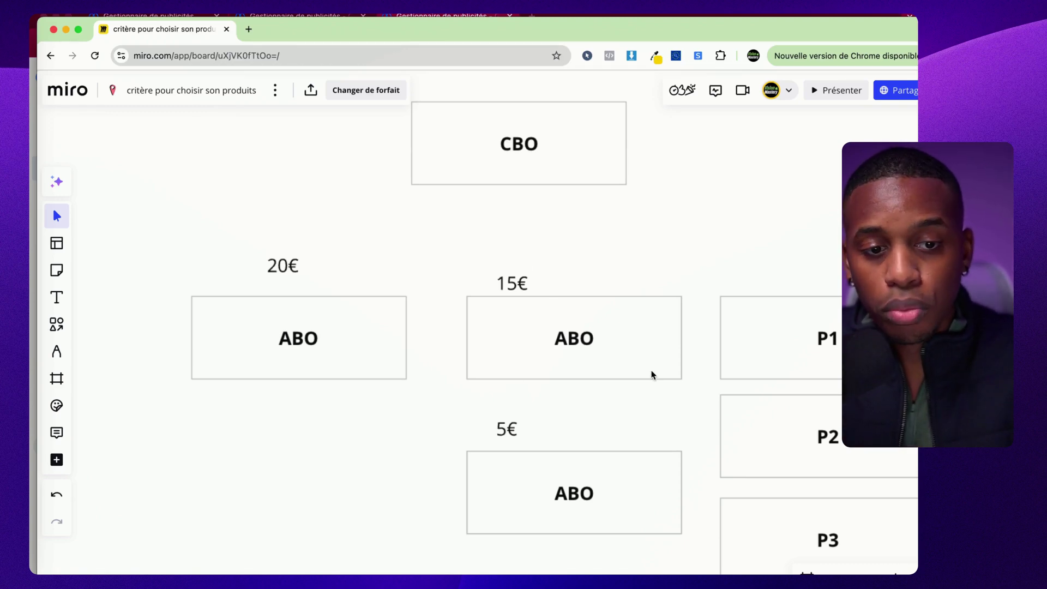
- Return to Gestionnaire de publicités and create a campaign with the Ventes objective and the manual sales configuration
{"action": "left_click_drag", "start_coordinate": [454, 38], "coordinate": [1044, 34]}
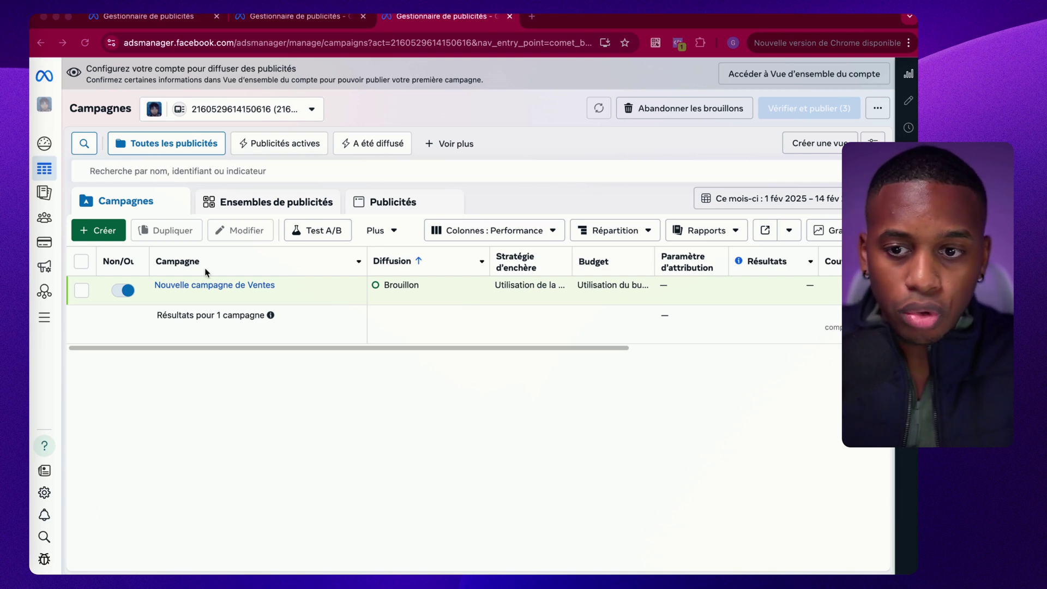
{"action": "left_click", "coordinate": [103, 233]}
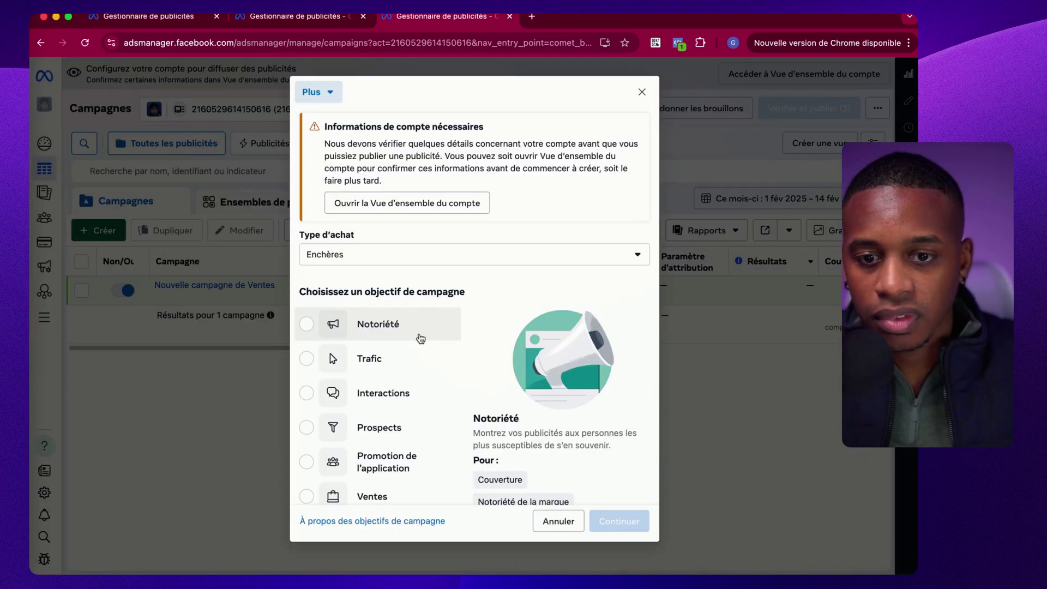
{"action": "scroll", "coordinate": [372, 461], "scroll_direction": "down", "scroll_amount": 1}
{"action": "left_click", "coordinate": [415, 423]}
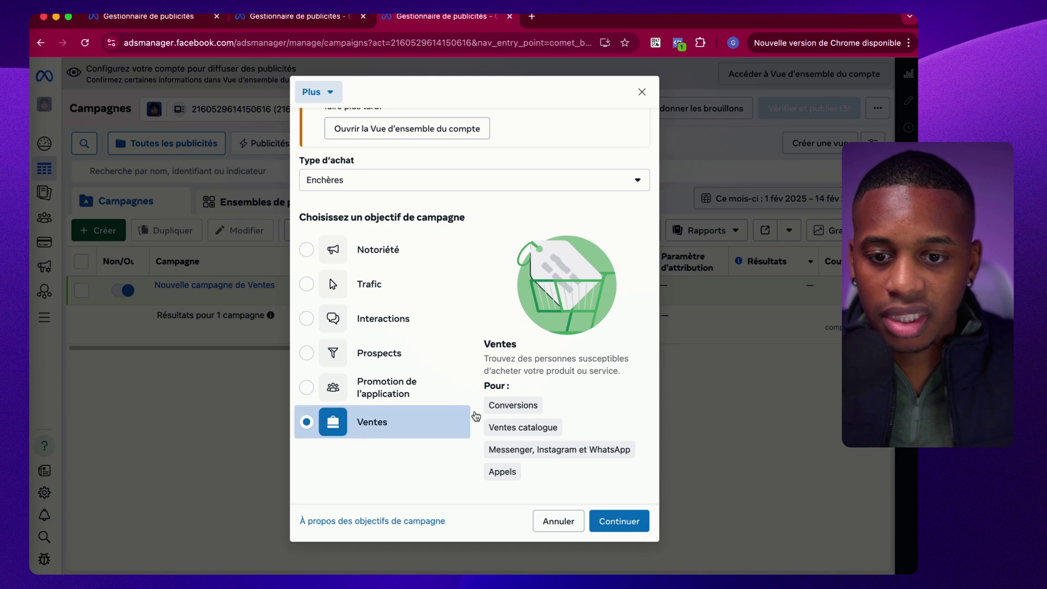
{"action": "left_click", "coordinate": [627, 521]}
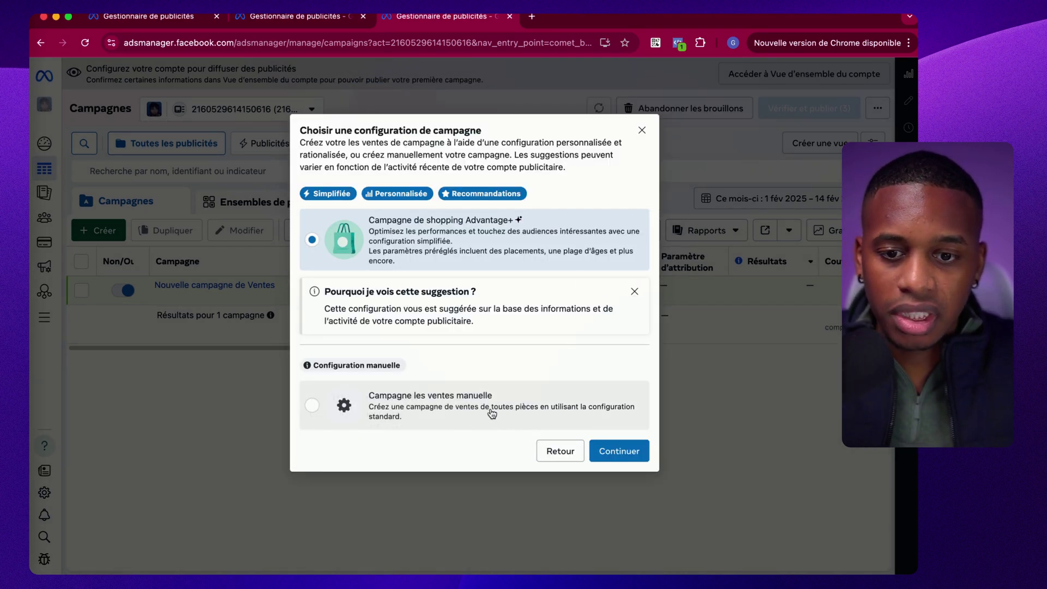
{"action": "left_click", "coordinate": [490, 406]}
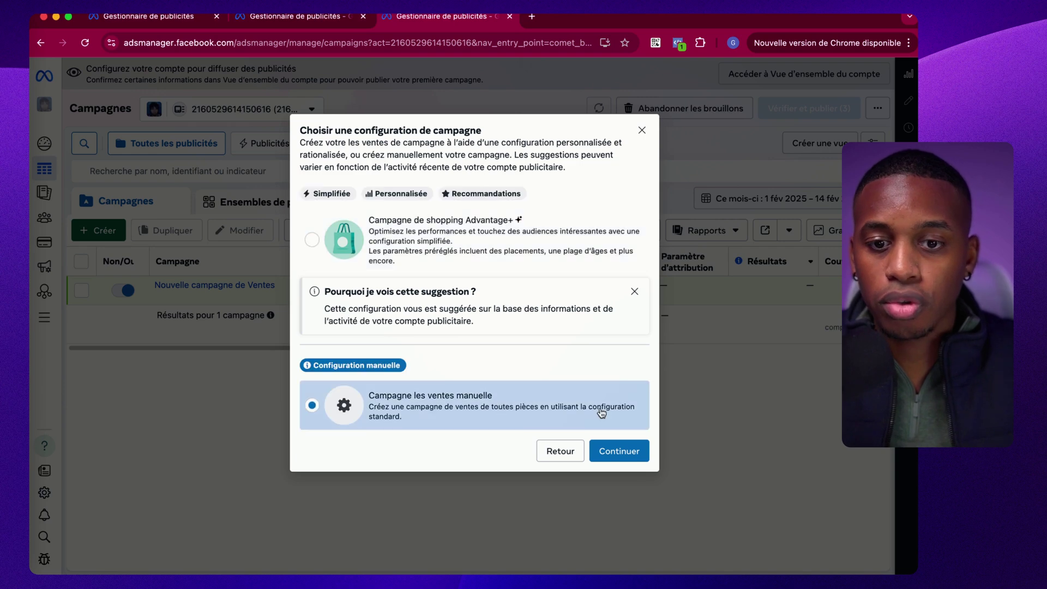
{"action": "left_click", "coordinate": [635, 452]}
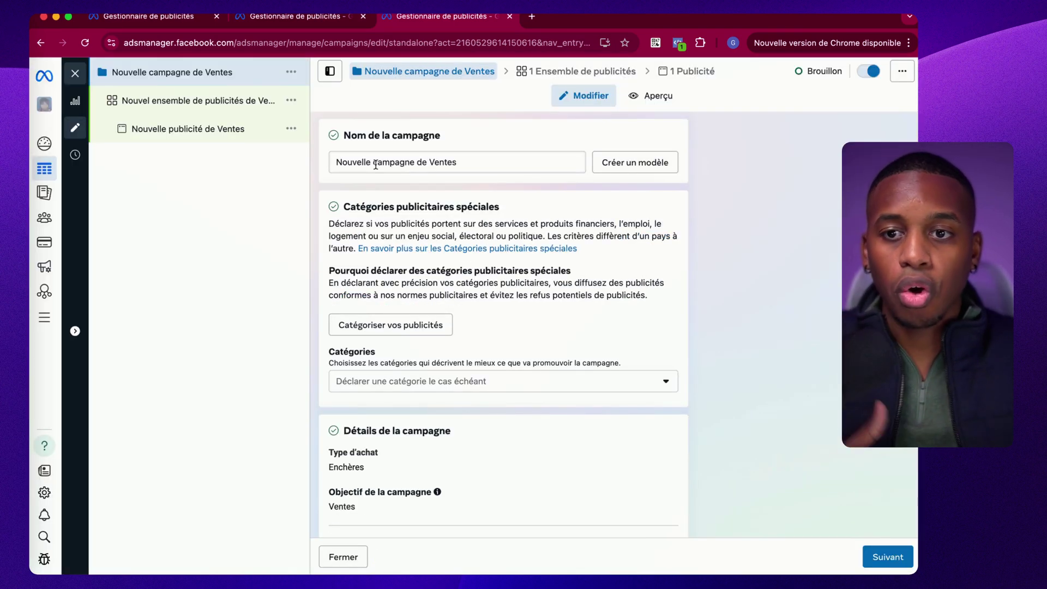
- Rename the new sales campaign as "Chien 15/02"
{"action": "left_click", "coordinate": [404, 164]}
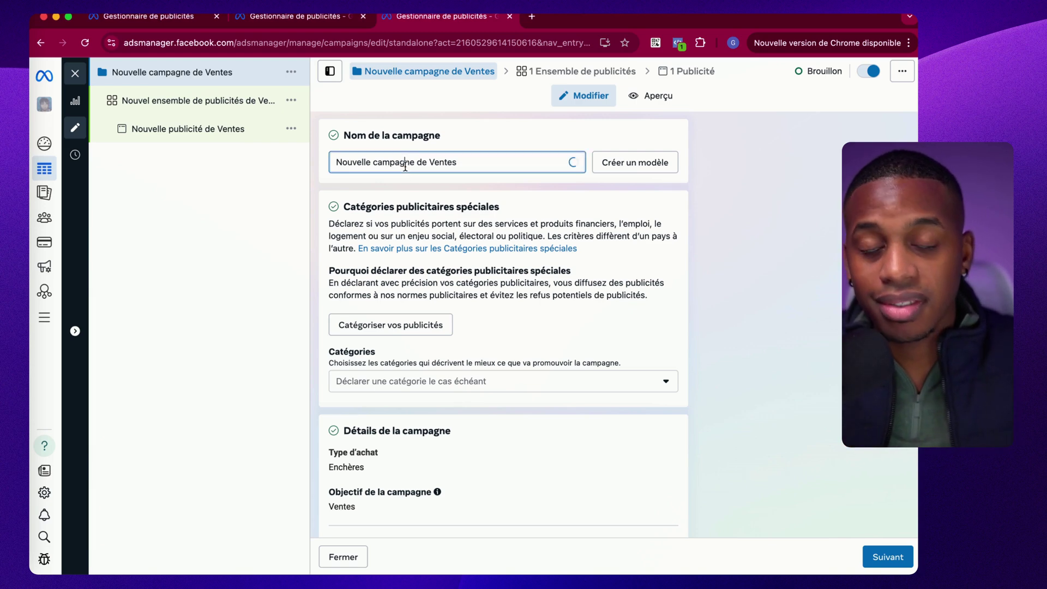
{"action": "triple_click", "coordinate": [407, 164]}
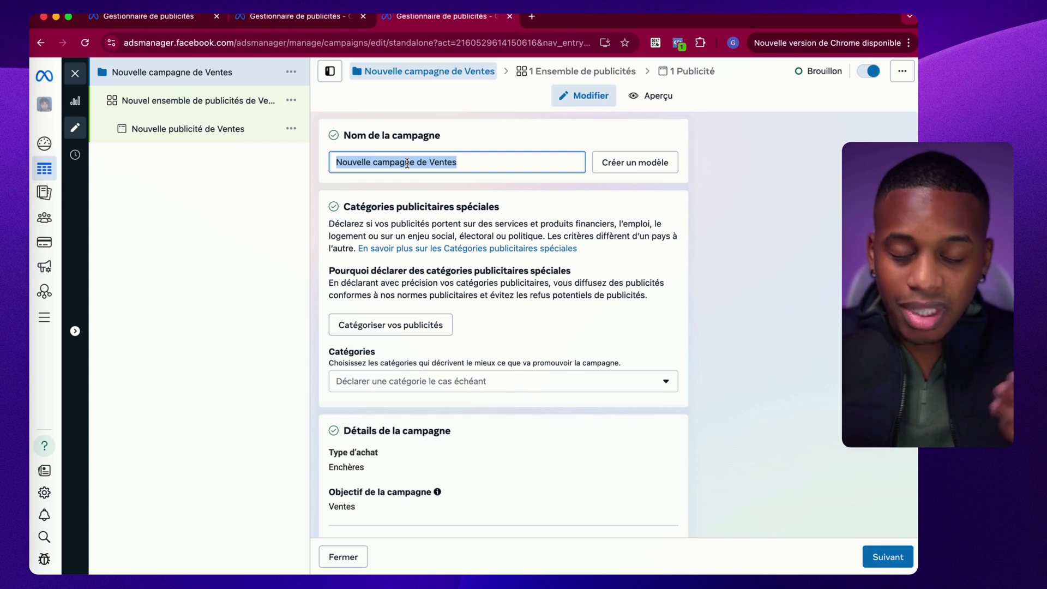
{"action": "type", "text": "Chien"}
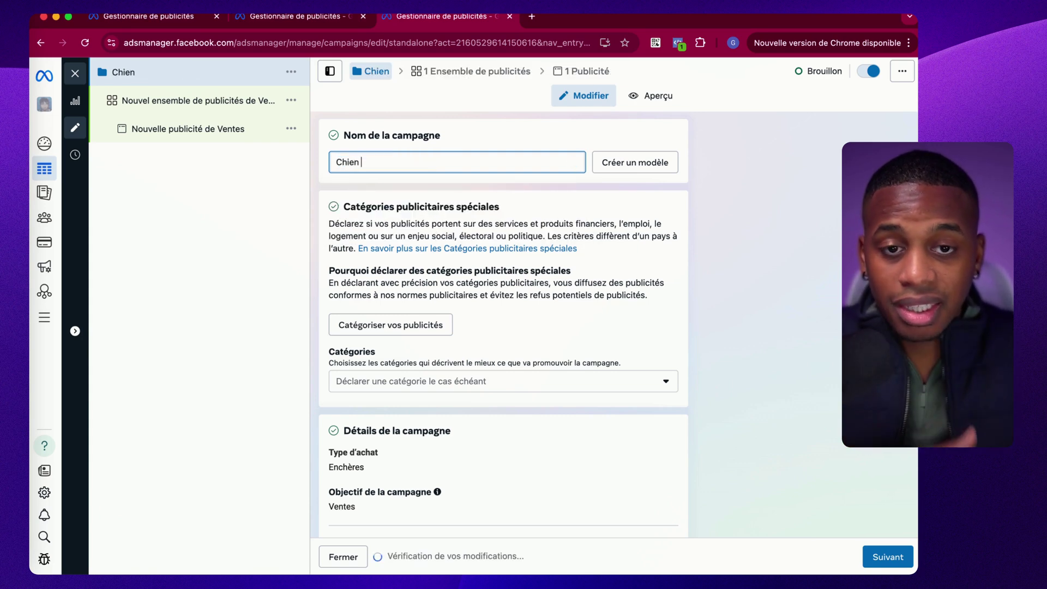
{"action": "type", "text": " 15/02"}
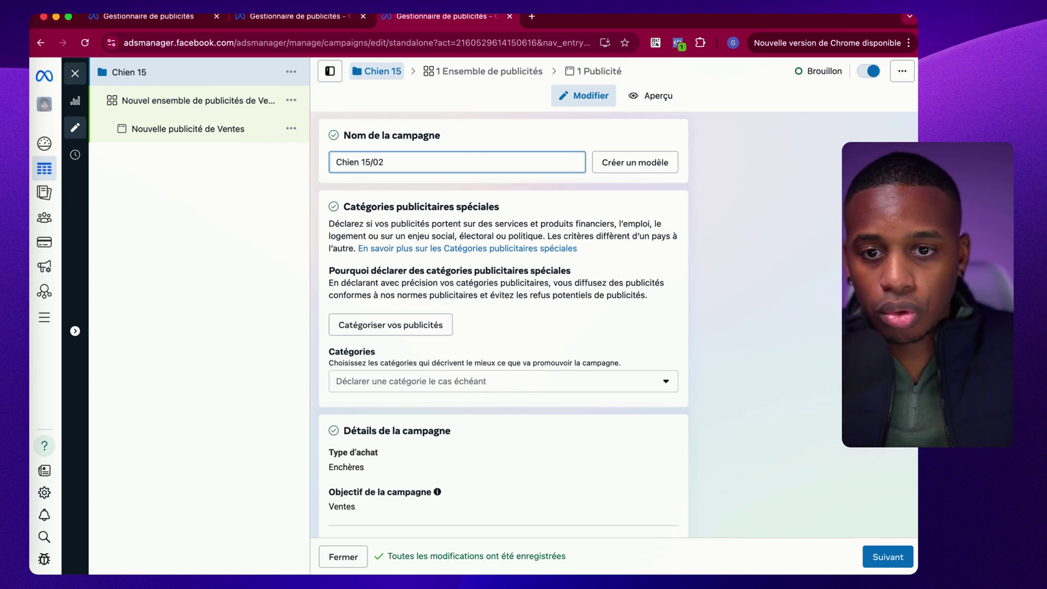
- Turn on Budget de campagne Advantage for the campaign
{"action": "scroll", "coordinate": [469, 352], "scroll_direction": "down", "scroll_amount": 10}
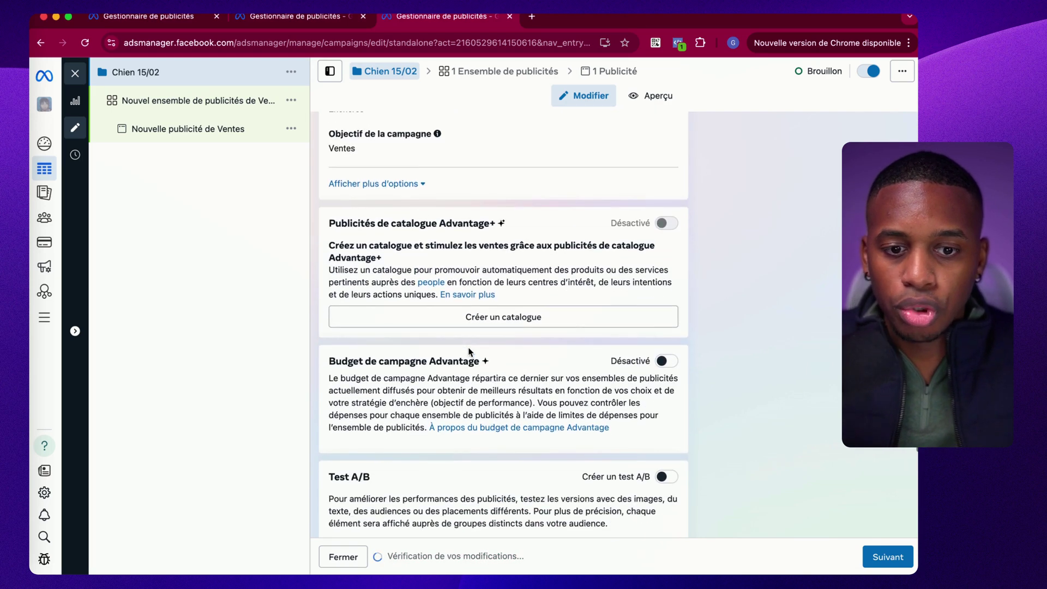
{"action": "scroll", "coordinate": [501, 342], "scroll_direction": "down", "scroll_amount": 2}
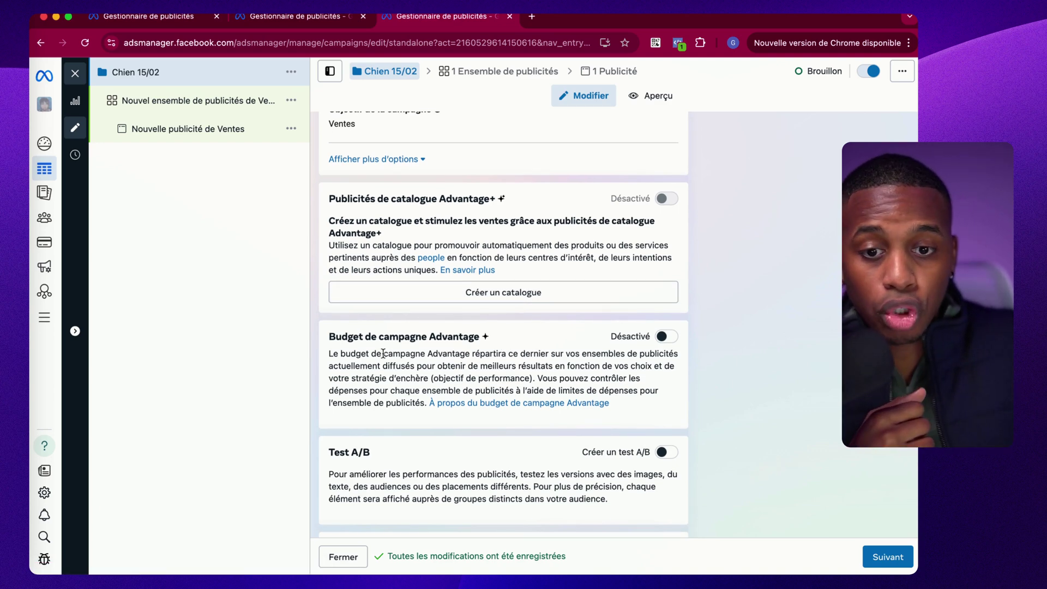
{"action": "left_click_drag", "start_coordinate": [336, 337], "coordinate": [457, 336]}
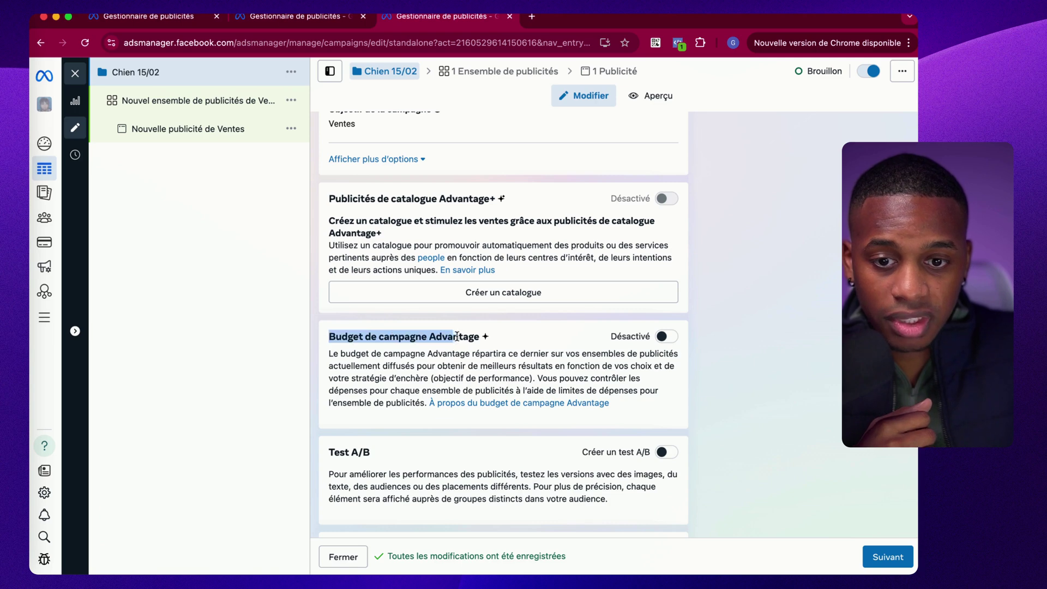
{"action": "left_click", "coordinate": [665, 338]}
{"action": "scroll", "coordinate": [618, 348], "scroll_direction": "down", "scroll_amount": 2}
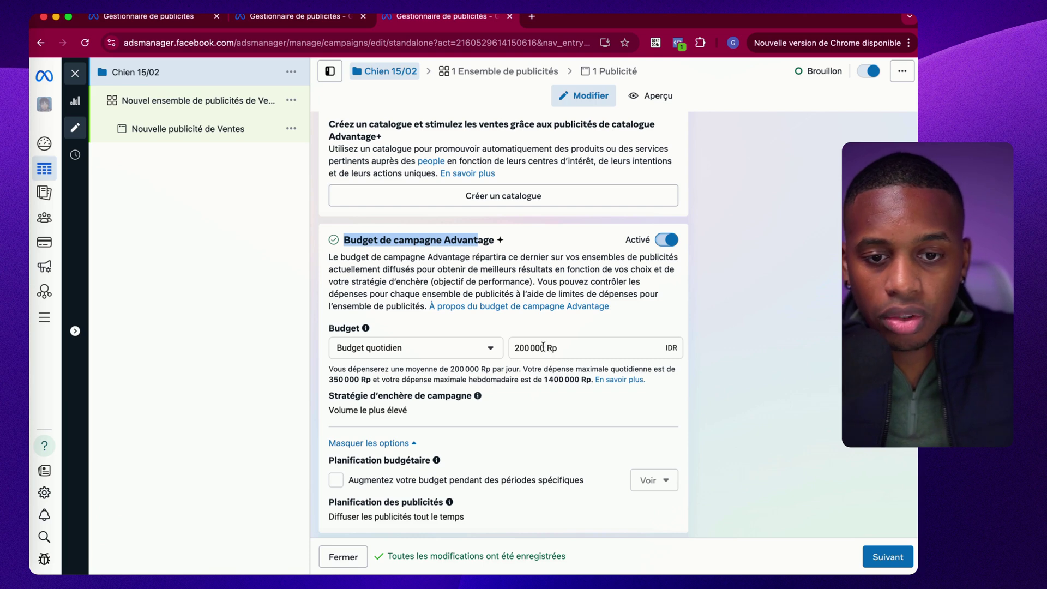
- Set the campaign's daily budget to 1 000 000 Rp
{"action": "left_click_drag", "start_coordinate": [543, 347], "coordinate": [517, 347]}
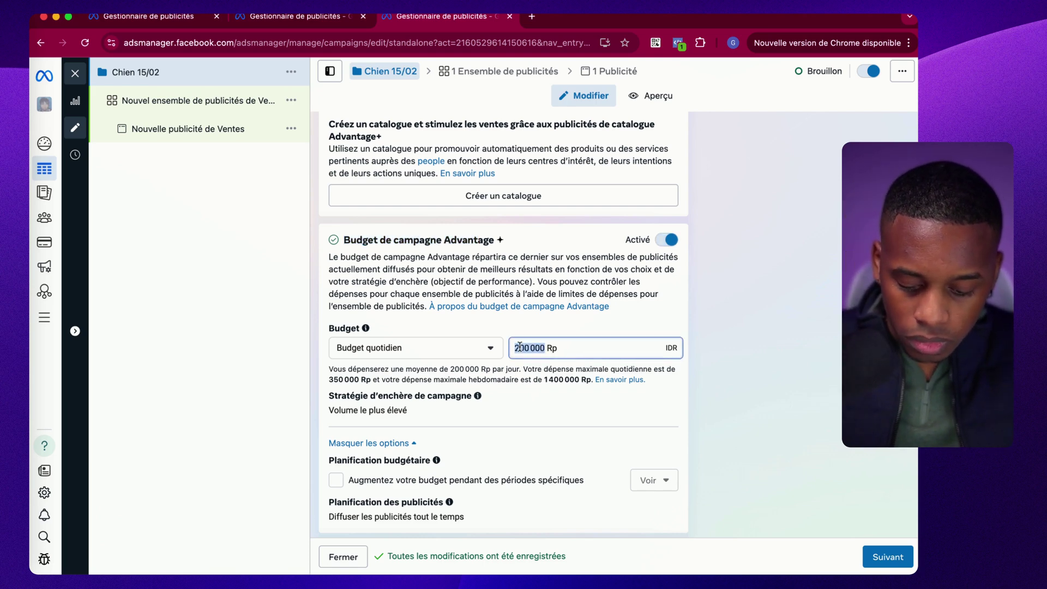
{"action": "type", "text": "50"}
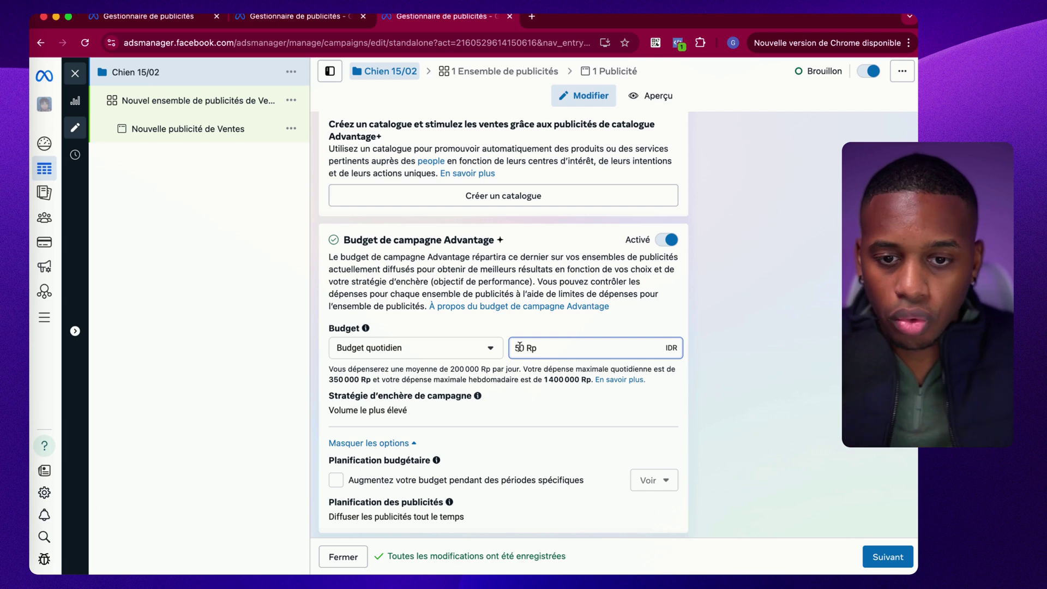
{"action": "left_click", "coordinate": [549, 324]}
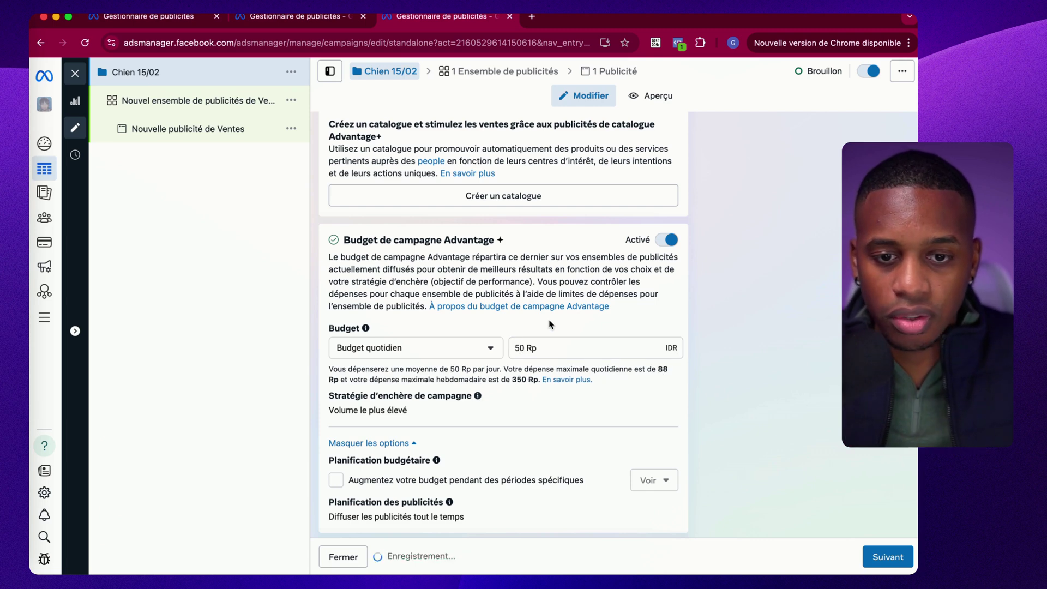
{"action": "left_click", "coordinate": [537, 346]}
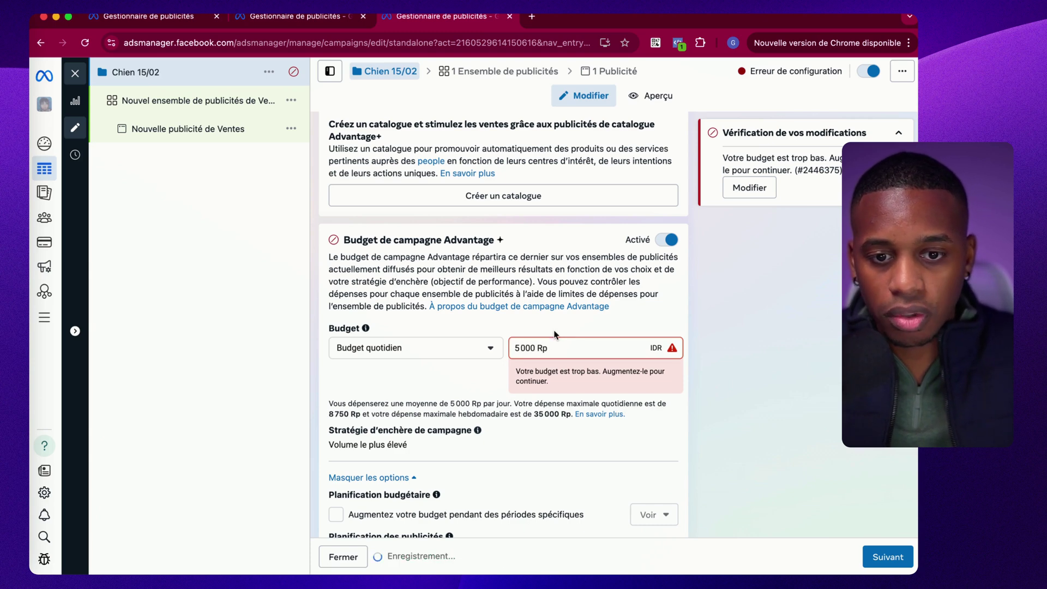
{"action": "left_click_drag", "start_coordinate": [522, 349], "coordinate": [510, 352]}
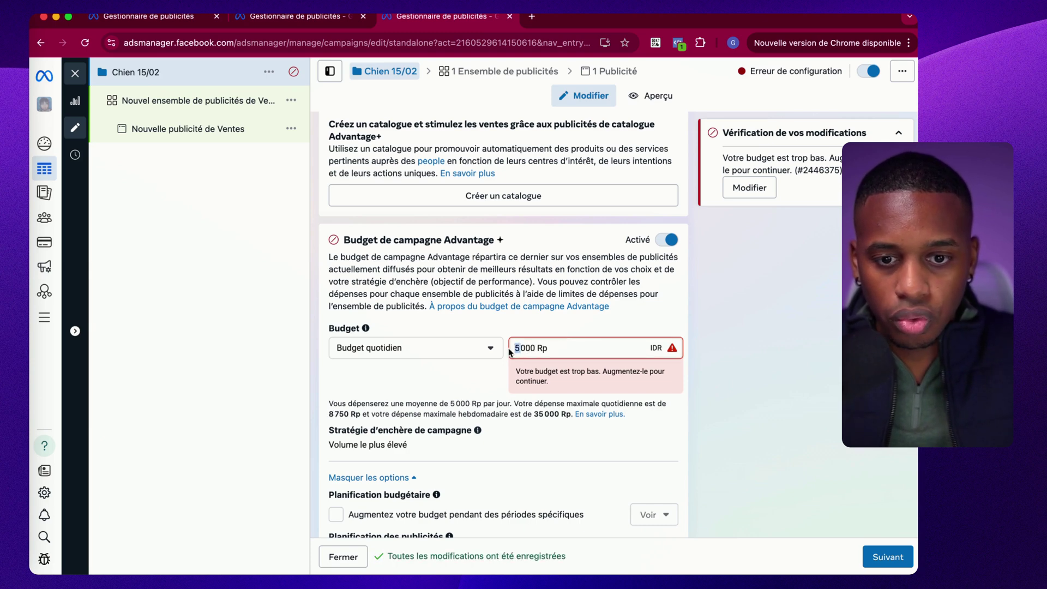
{"action": "type", "text": "1000"}
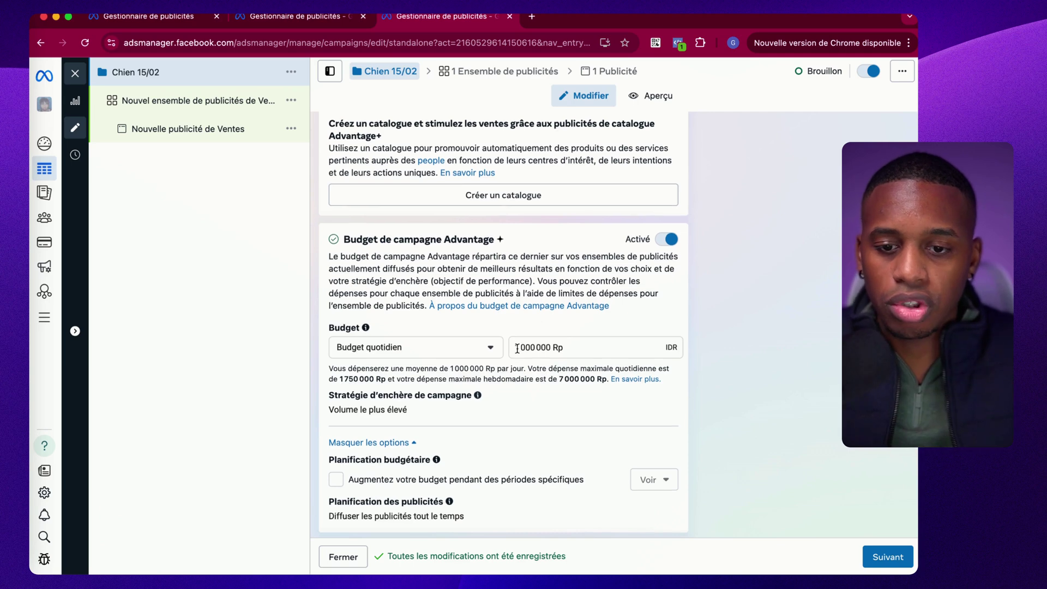
{"action": "scroll", "coordinate": [517, 348], "scroll_direction": "down", "scroll_amount": 3}
{"action": "scroll", "coordinate": [539, 371], "scroll_direction": "up", "scroll_amount": 4}
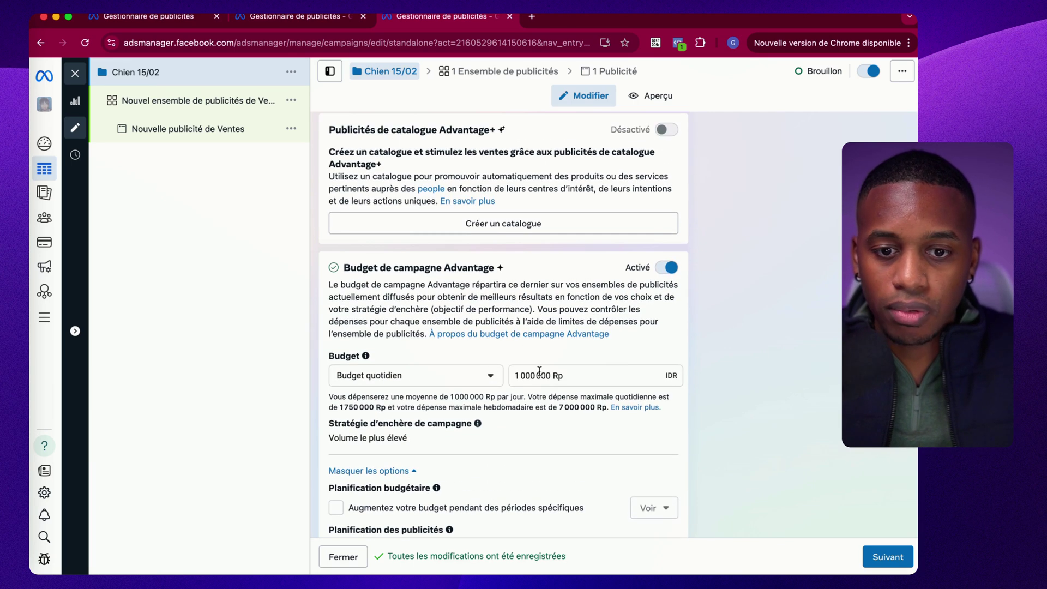
{"action": "scroll", "coordinate": [561, 377], "scroll_direction": "up", "scroll_amount": 1}
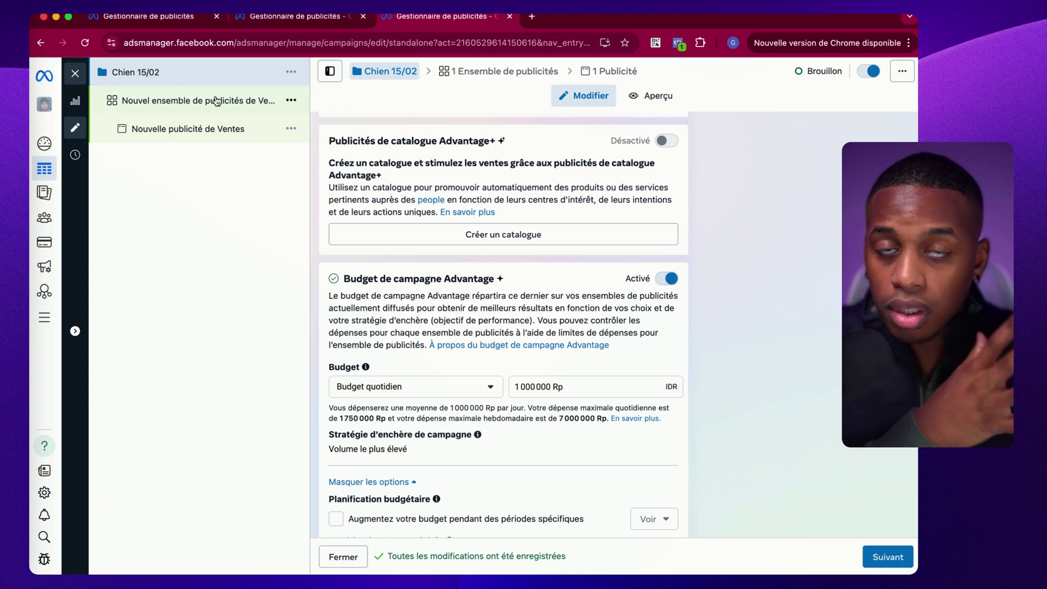
- Add the prefix CBO to the campaign name so that it reads "CBO Chien 15/02"
{"action": "left_click", "coordinate": [155, 101]}
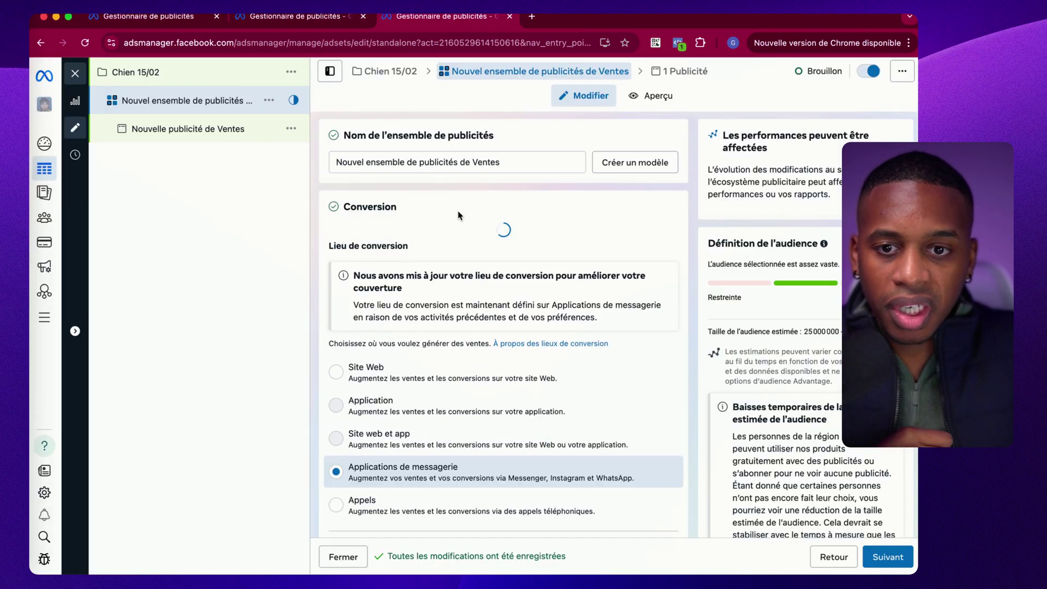
{"action": "left_click", "coordinate": [150, 72]}
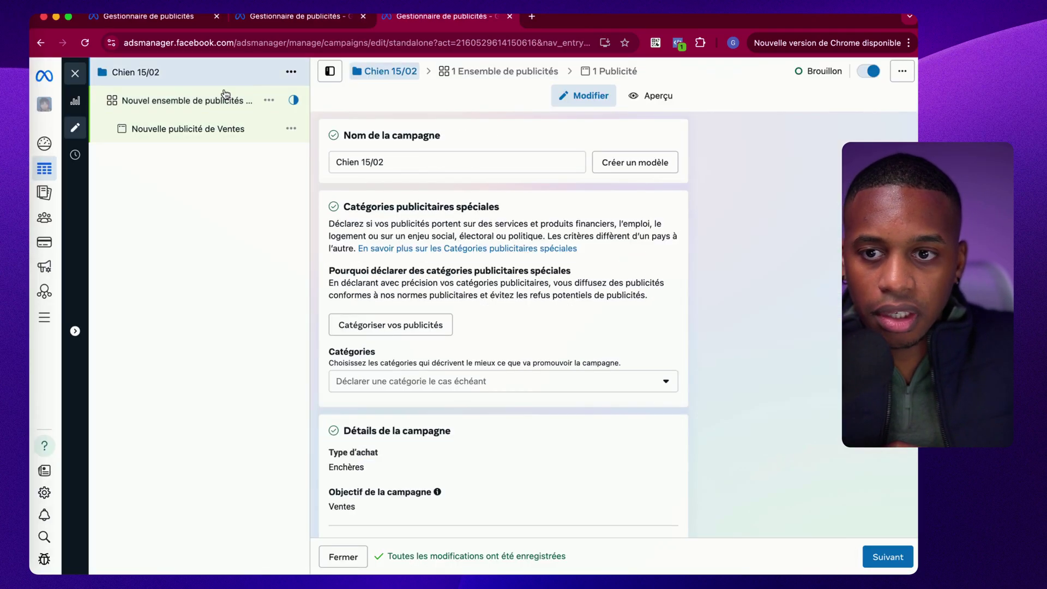
{"action": "left_click", "coordinate": [339, 162]}
{"action": "type", "text": "CBO"}
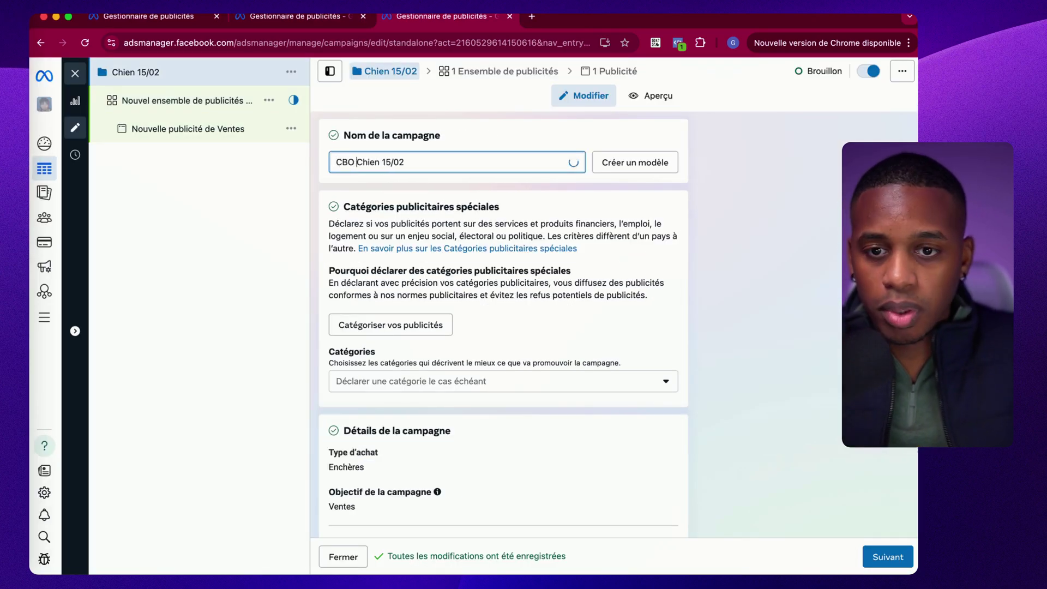
- Rename the campaign's ad set as "BROAD"
{"action": "left_click", "coordinate": [223, 104]}
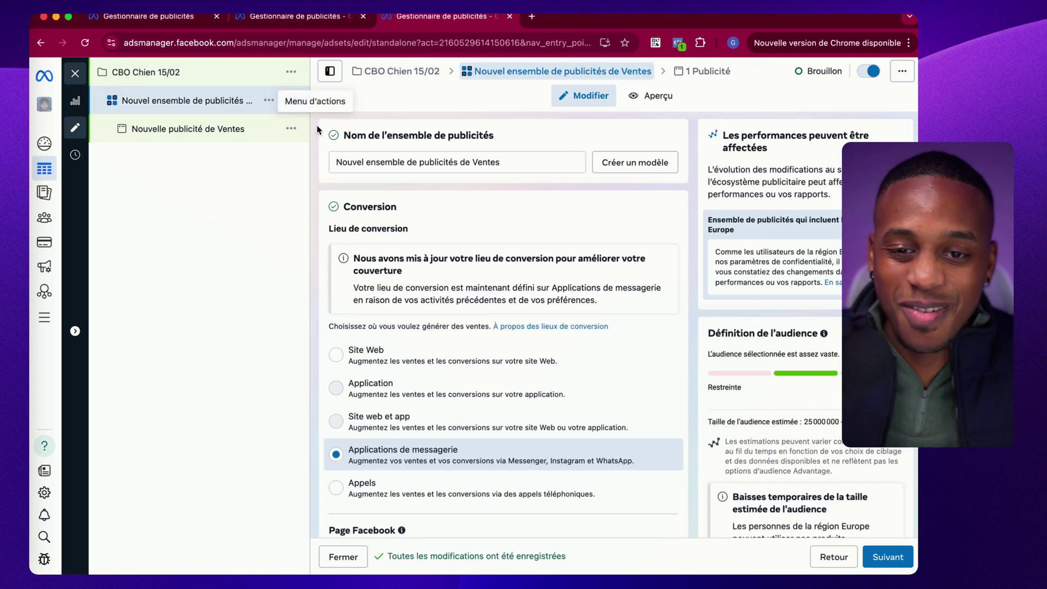
{"action": "left_click", "coordinate": [412, 160]}
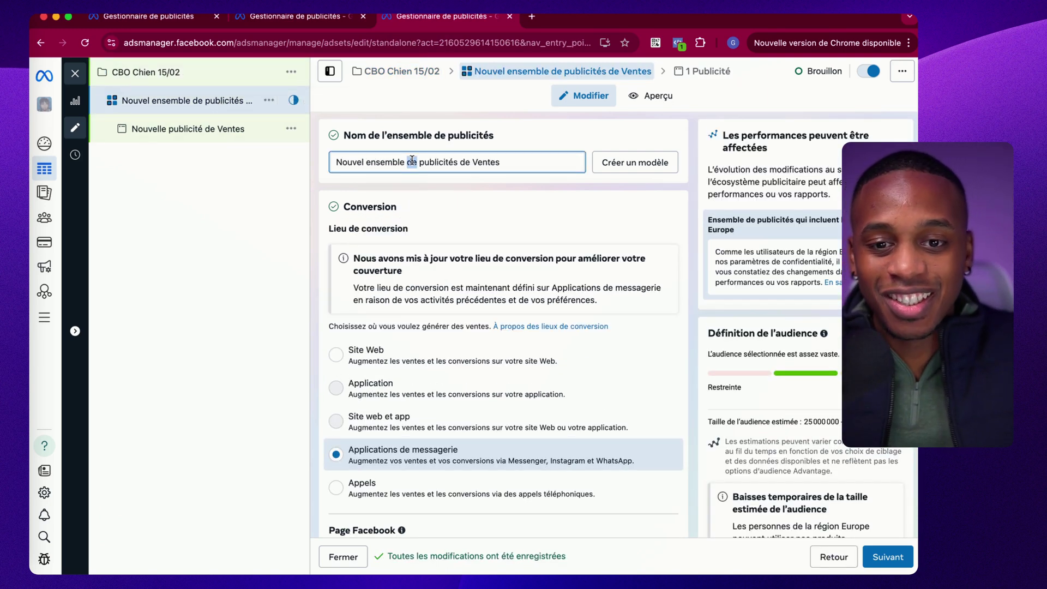
{"action": "triple_click", "coordinate": [412, 160]}
{"action": "type", "text": "BRO"}
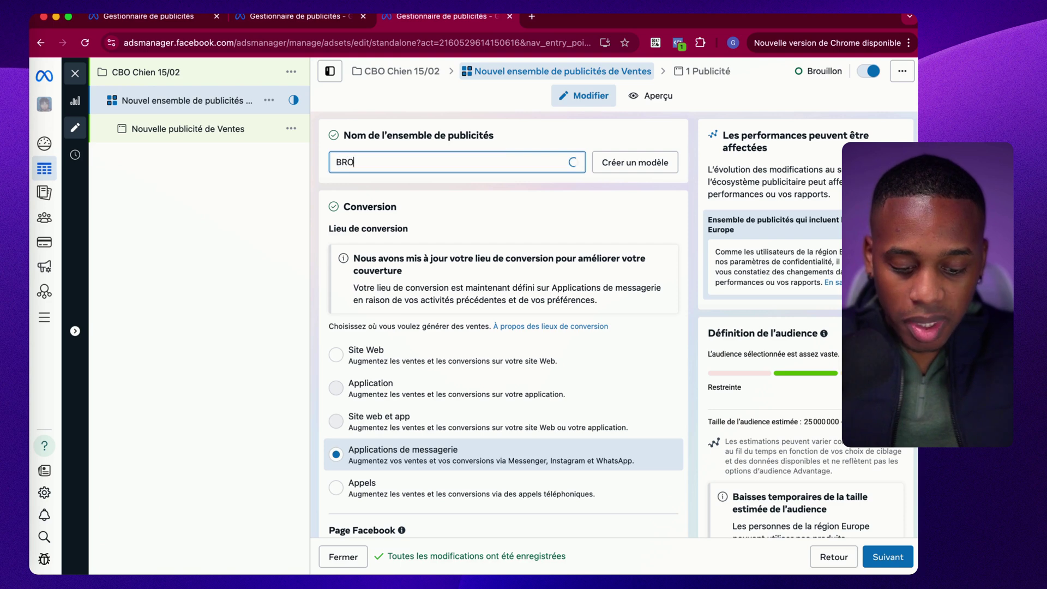
{"action": "type", "text": "AD"}
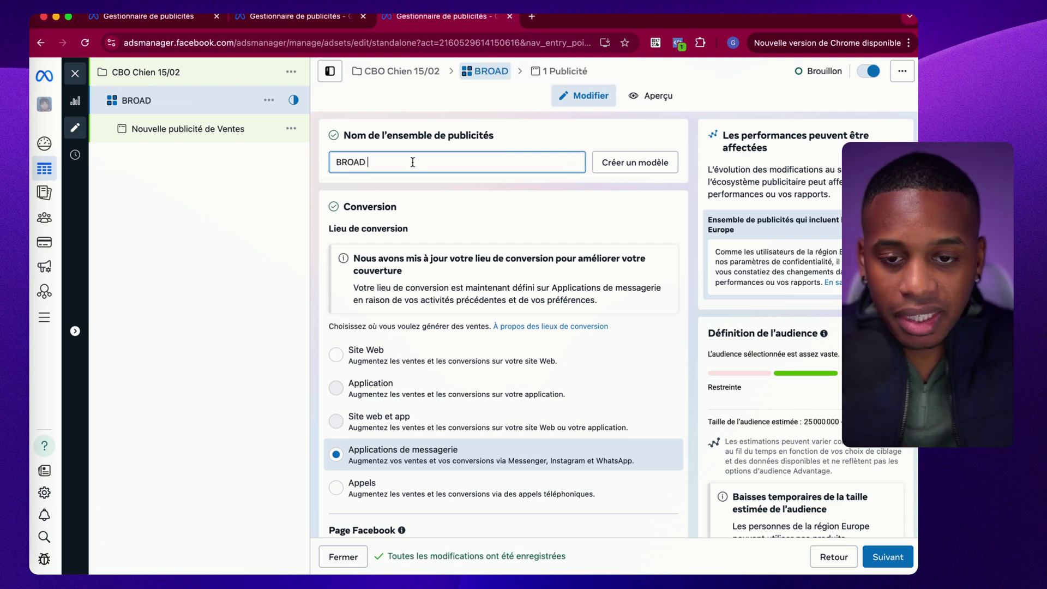
- Set the ad set's conversion location to Site Web, with Maximiser le nombre de conversions as the performance goal
{"action": "scroll", "coordinate": [415, 242], "scroll_direction": "down", "scroll_amount": 2}
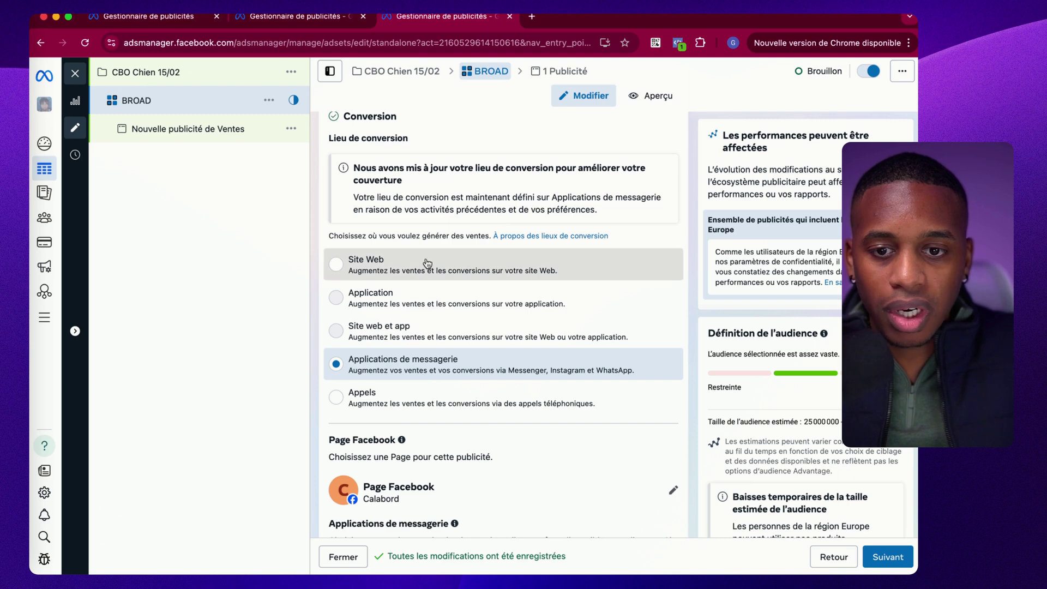
{"action": "left_click", "coordinate": [424, 264]}
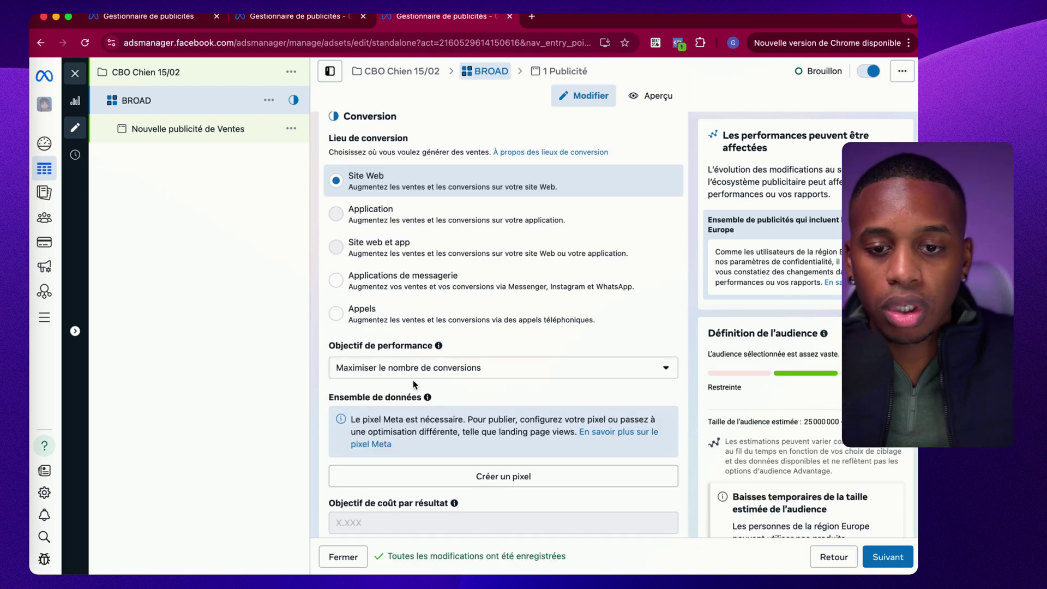
{"action": "scroll", "coordinate": [456, 440], "scroll_direction": "down", "scroll_amount": 1}
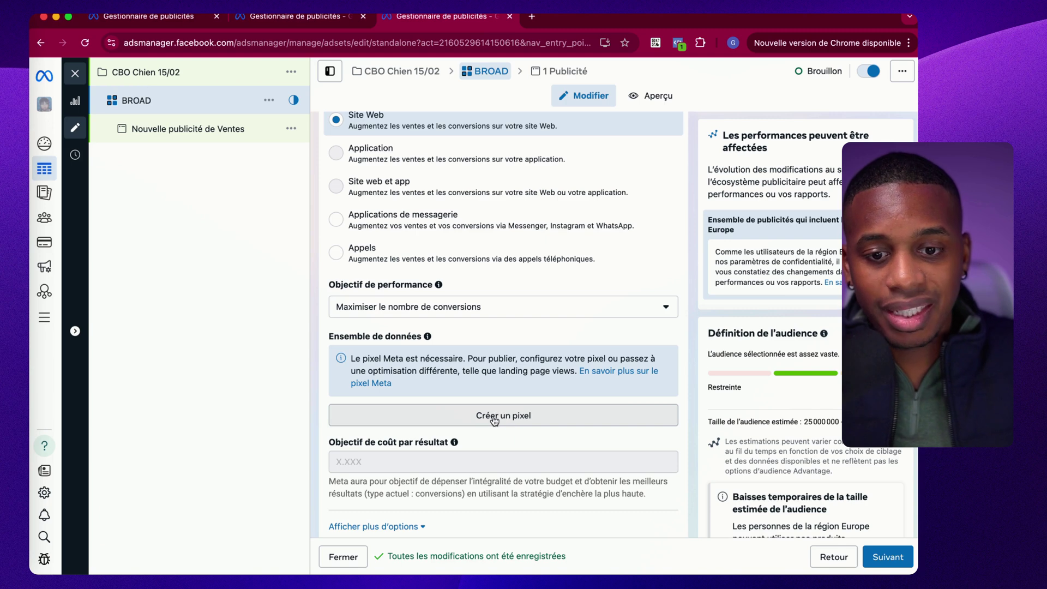
{"action": "scroll", "coordinate": [518, 419], "scroll_direction": "down", "scroll_amount": 1}
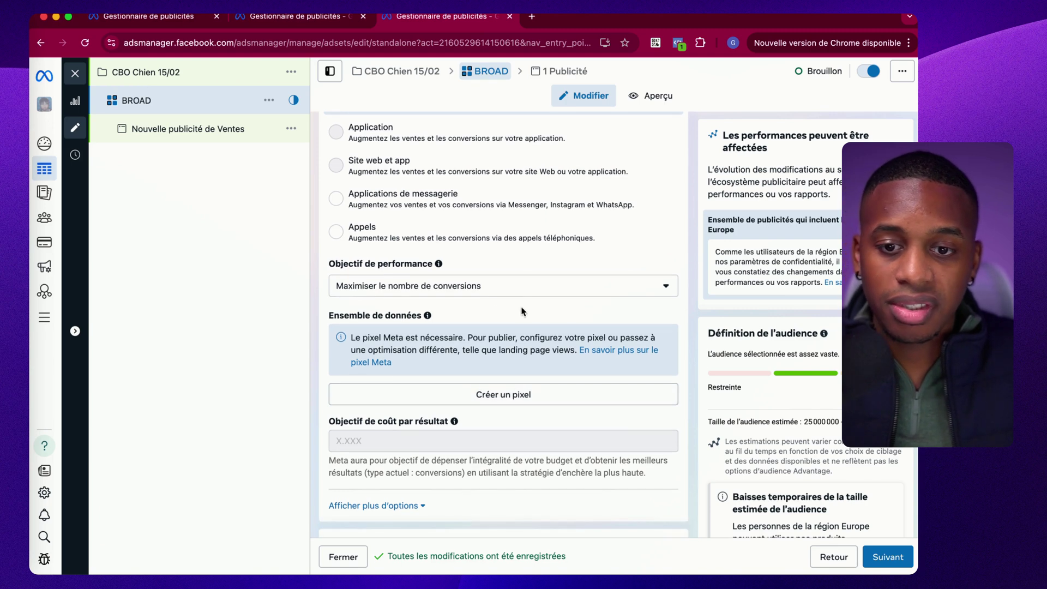
{"action": "left_click", "coordinate": [461, 288]}
{"action": "left_click", "coordinate": [355, 334]}
- Schedule the BROAD ad set to start on 15 février 2025 at 00:00
{"action": "scroll", "coordinate": [457, 348], "scroll_direction": "down", "scroll_amount": 5}
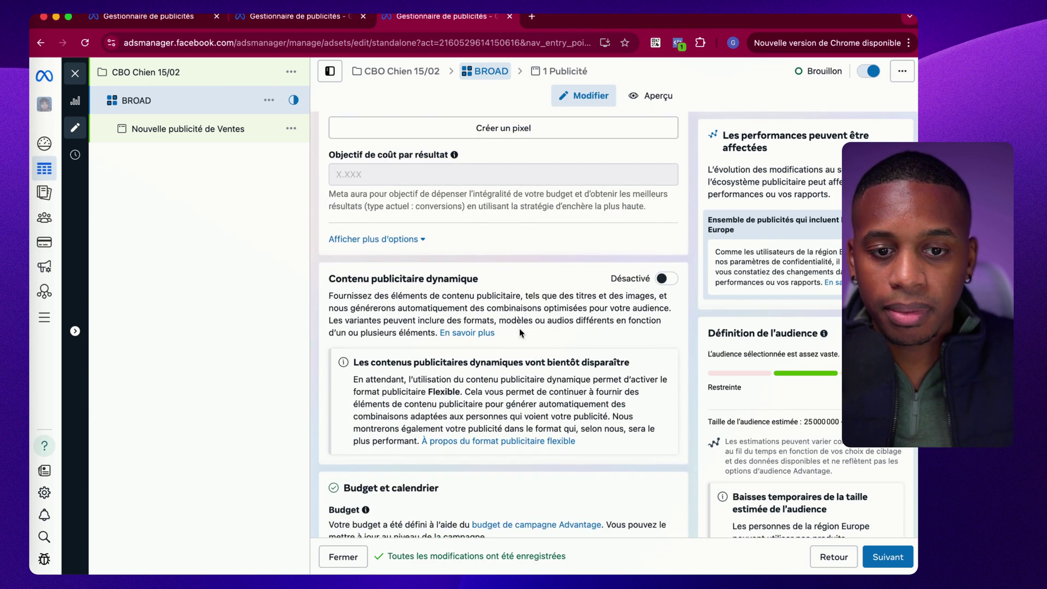
{"action": "scroll", "coordinate": [520, 333], "scroll_direction": "down", "scroll_amount": 5}
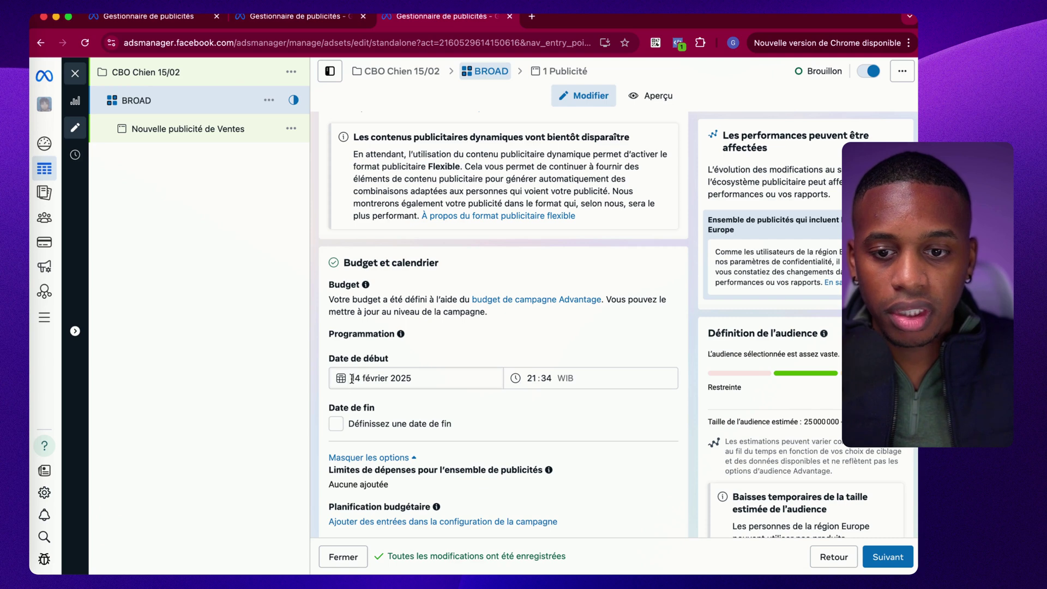
{"action": "left_click", "coordinate": [351, 378]}
{"action": "left_click", "coordinate": [444, 479]}
{"action": "left_click", "coordinate": [532, 378]}
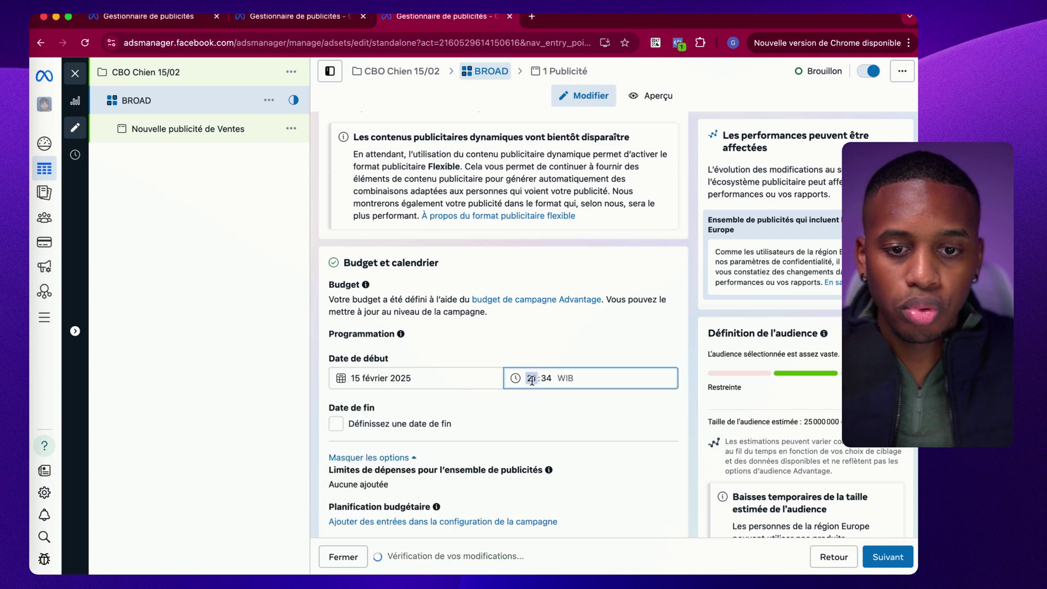
{"action": "type", "text": "00:00"}
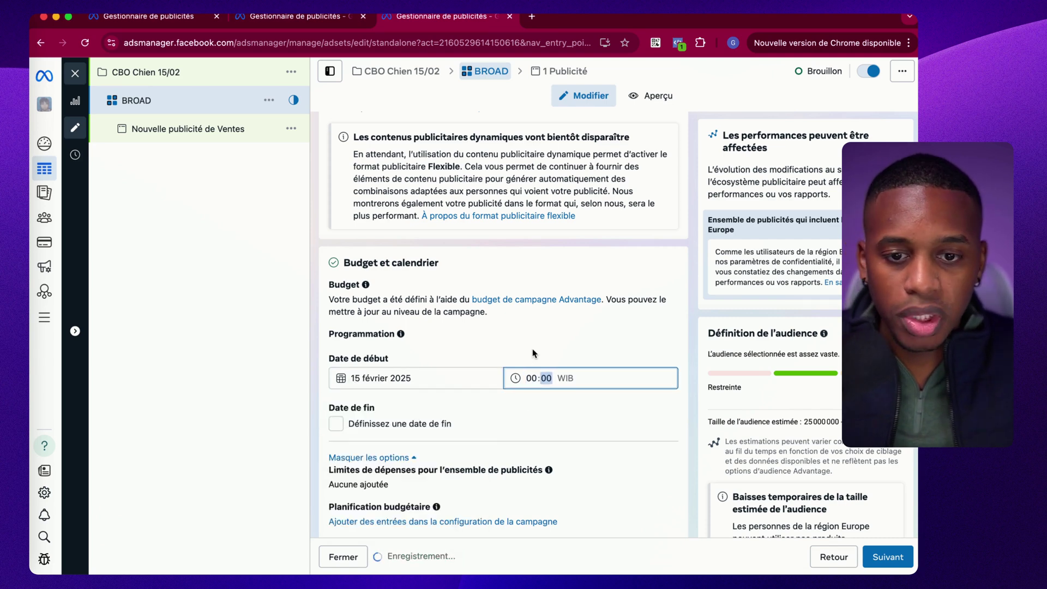
- Examine the ad set's audience controls, including locations and Audience Advantage+, and the Bénéficiaire et payeur section
{"action": "scroll", "coordinate": [514, 346], "scroll_direction": "down", "scroll_amount": 8}
{"action": "scroll", "coordinate": [472, 386], "scroll_direction": "down", "scroll_amount": 6}
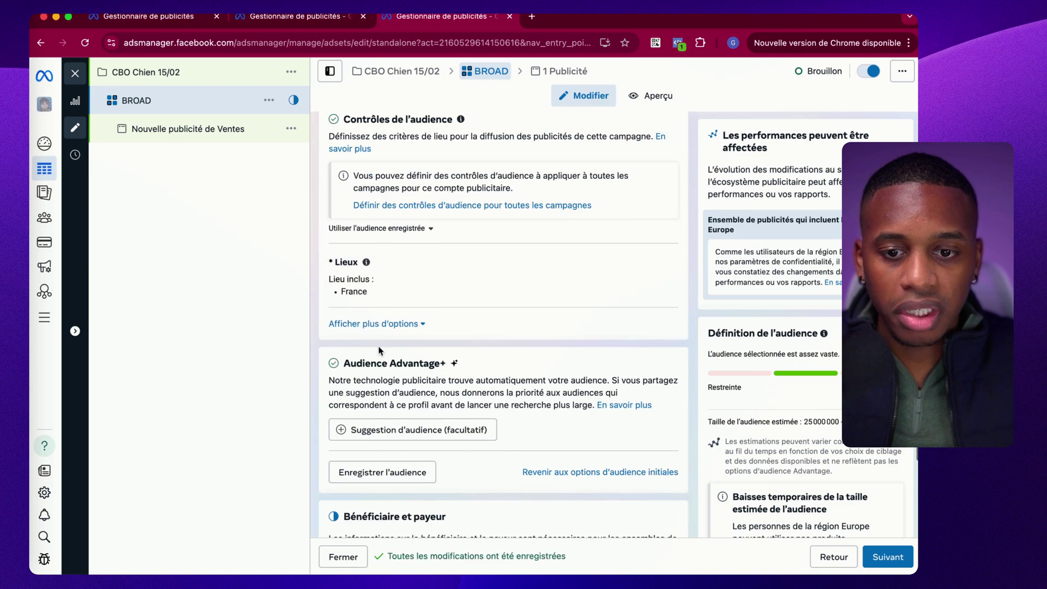
{"action": "scroll", "coordinate": [365, 287], "scroll_direction": "up", "scroll_amount": 4}
{"action": "scroll", "coordinate": [475, 226], "scroll_direction": "up", "scroll_amount": 2}
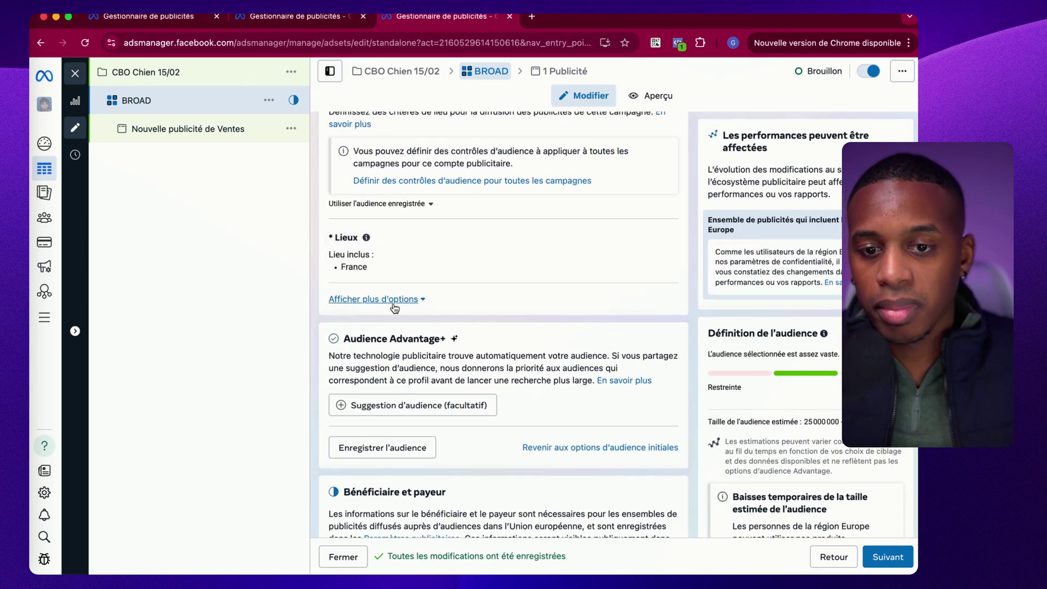
{"action": "scroll", "coordinate": [481, 322], "scroll_direction": "down", "scroll_amount": 2}
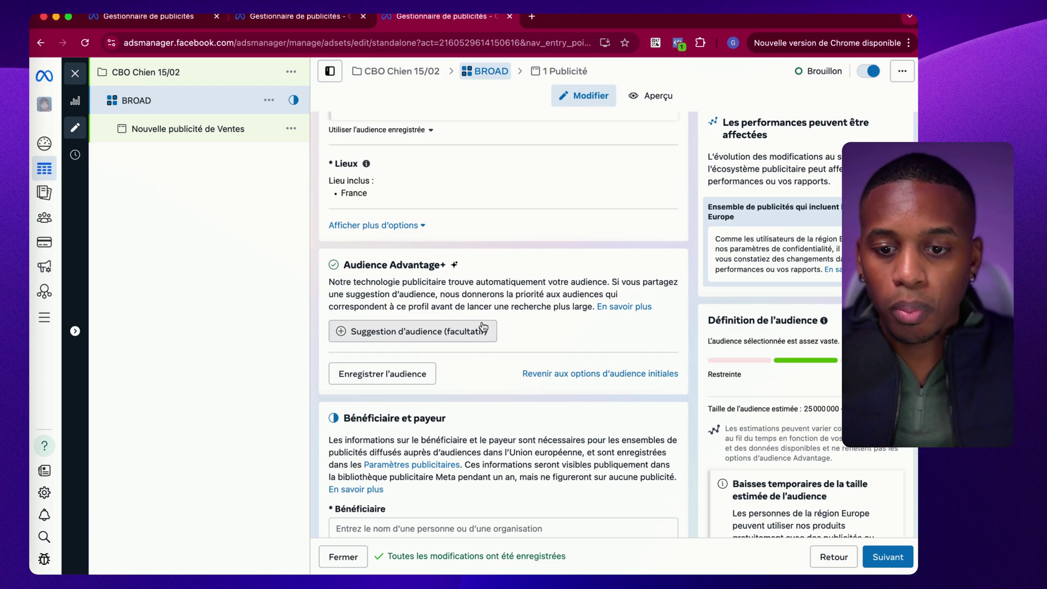
{"action": "scroll", "coordinate": [484, 326], "scroll_direction": "down", "scroll_amount": 3}
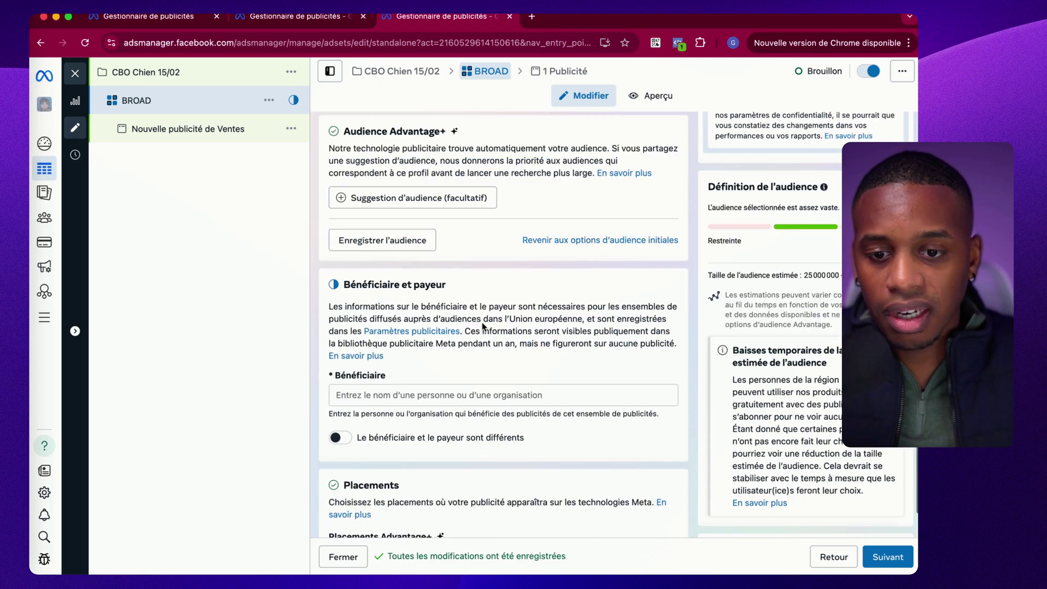
- Rename the ad under the BROAD ad set as "P1"
{"action": "scroll", "coordinate": [450, 374], "scroll_direction": "down", "scroll_amount": 2}
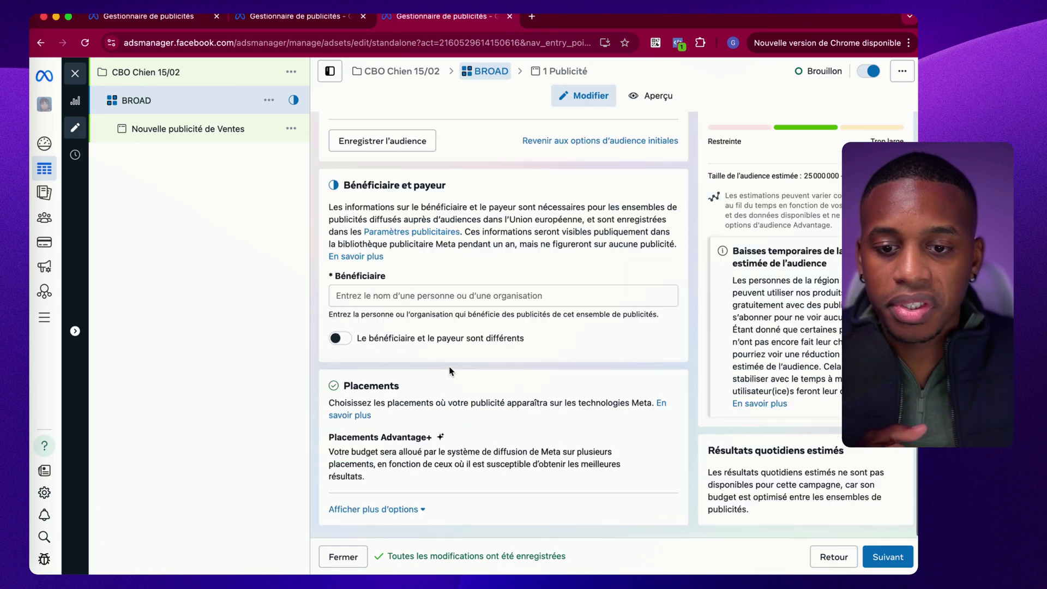
{"action": "left_click", "coordinate": [437, 304]}
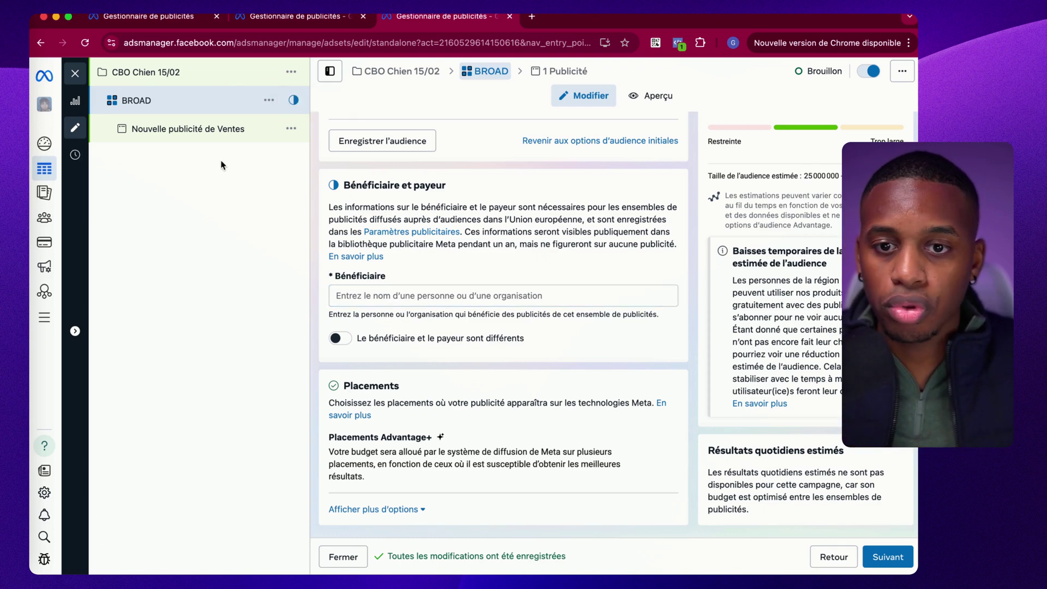
{"action": "left_click", "coordinate": [164, 130]}
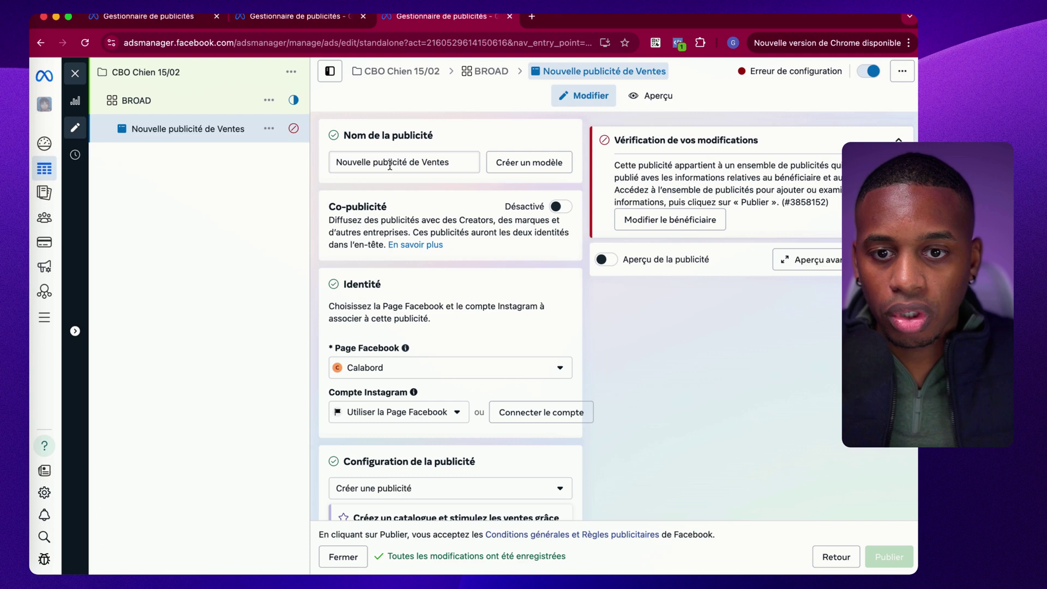
{"action": "double_click", "coordinate": [390, 163]}
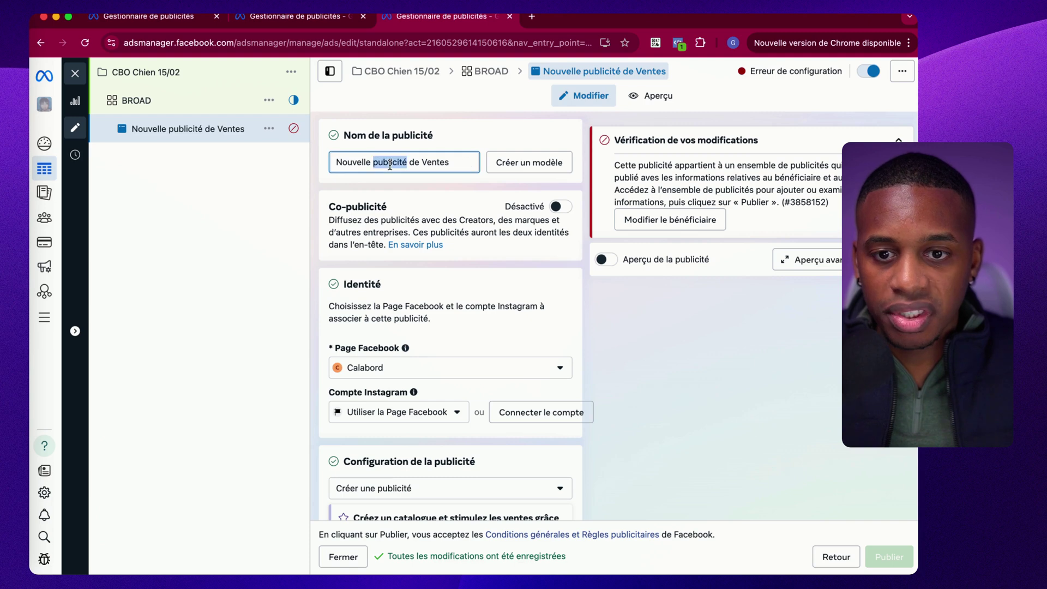
{"action": "key", "text": "super+a"}
{"action": "type", "text": "P"}
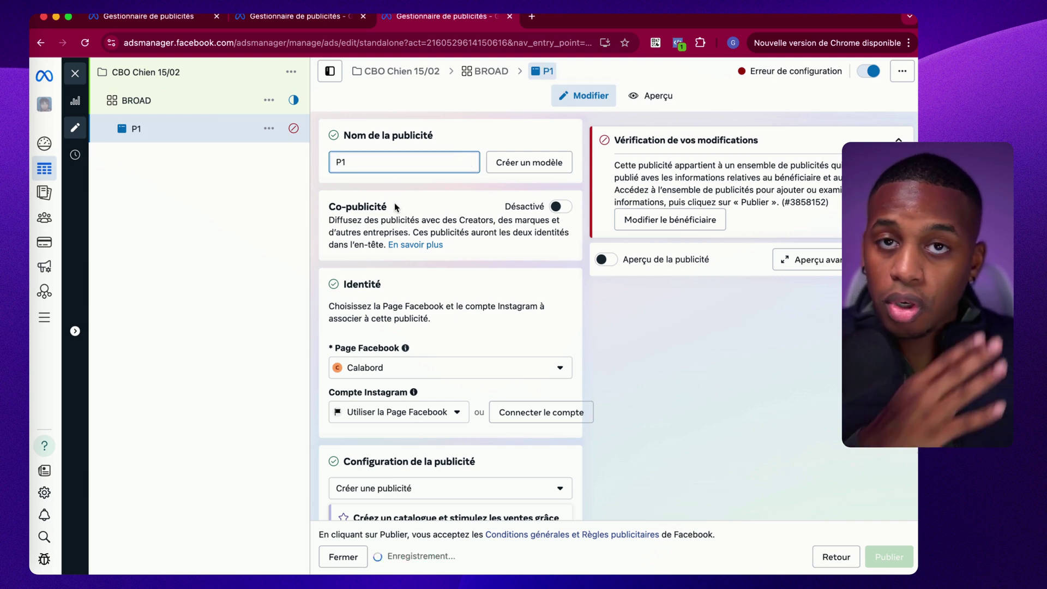
- Examine the P1 ad's identity, configuration, content source, format and destination settings
{"action": "scroll", "coordinate": [381, 262], "scroll_direction": "down", "scroll_amount": 3}
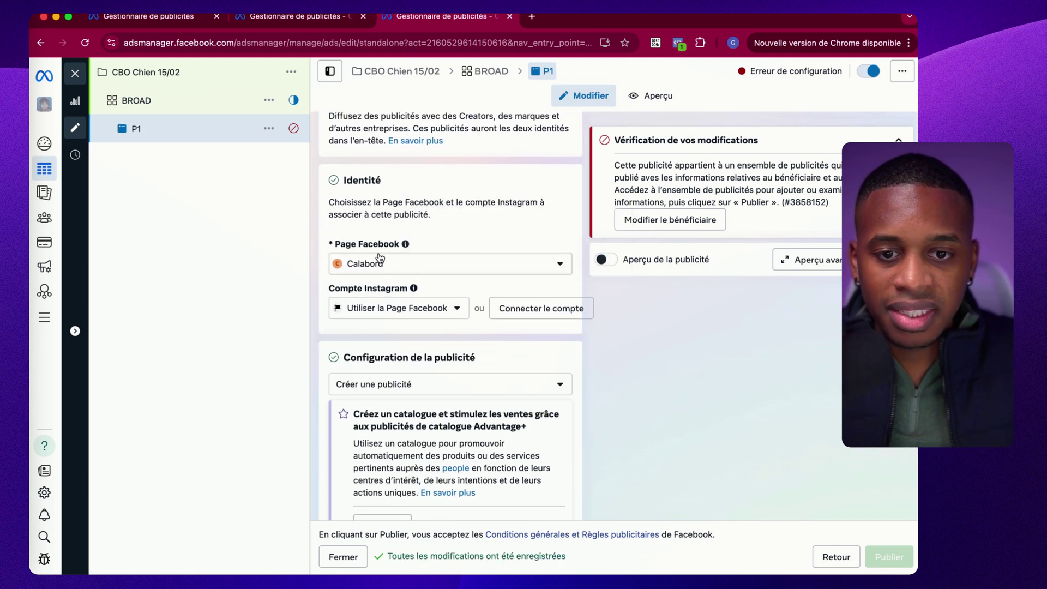
{"action": "scroll", "coordinate": [395, 267], "scroll_direction": "down", "scroll_amount": 2}
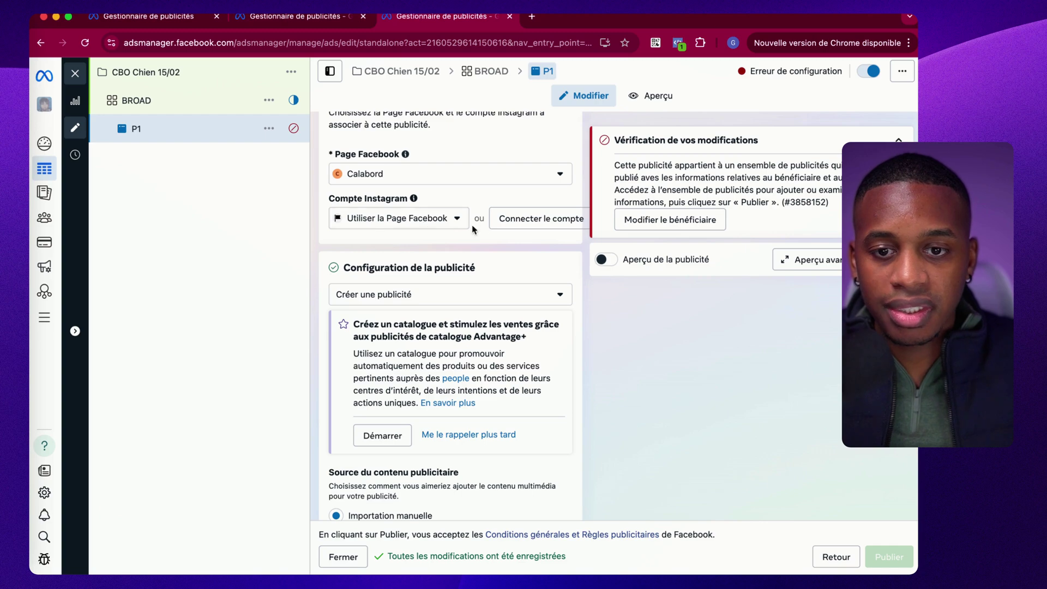
{"action": "scroll", "coordinate": [421, 235], "scroll_direction": "down", "scroll_amount": 6}
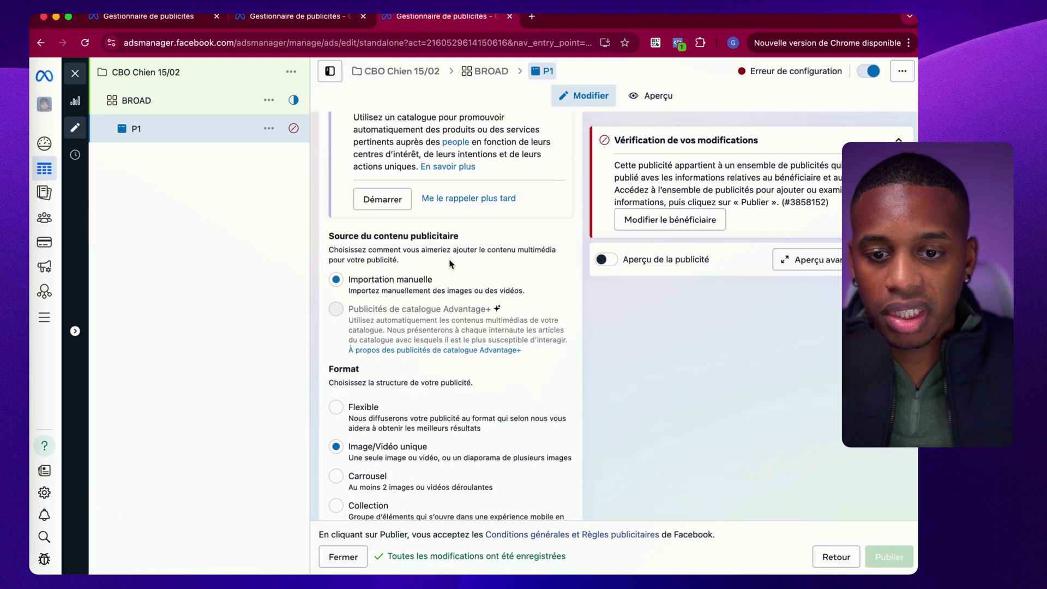
{"action": "scroll", "coordinate": [418, 319], "scroll_direction": "down", "scroll_amount": 9}
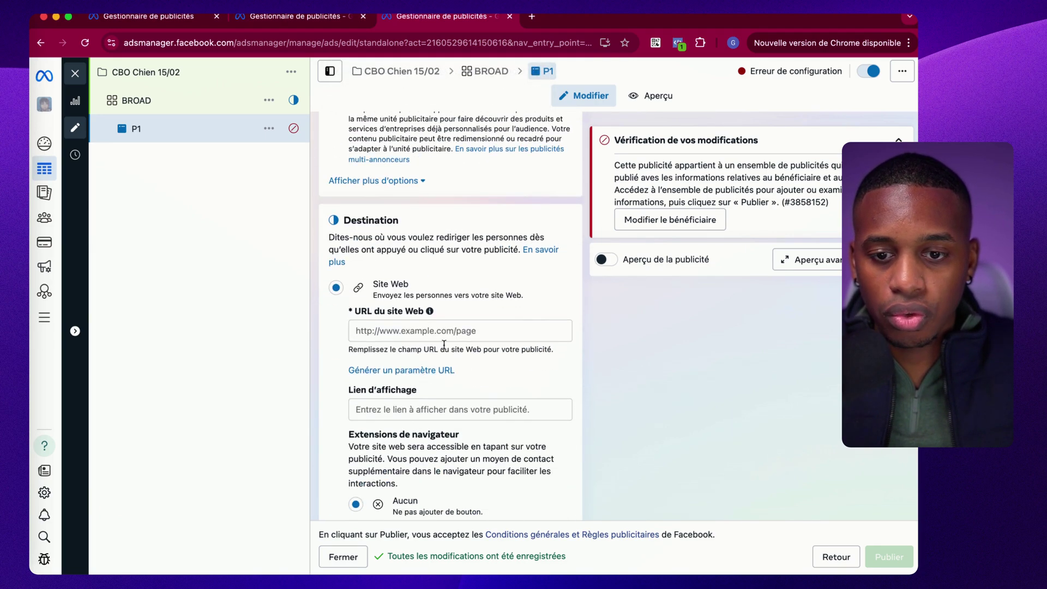
{"action": "left_click", "coordinate": [435, 393]}
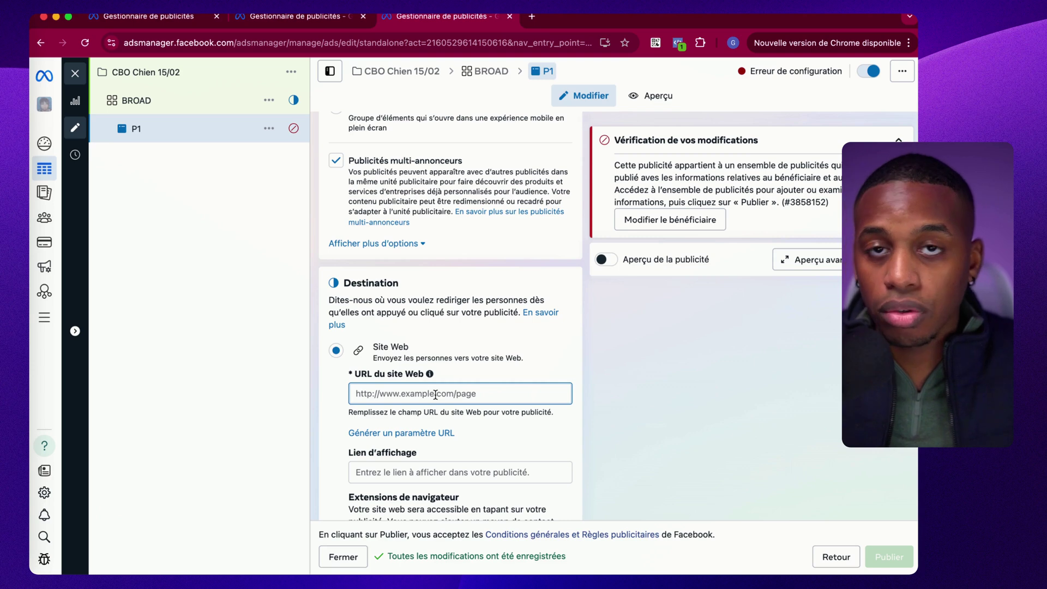
{"action": "scroll", "coordinate": [435, 394], "scroll_direction": "up", "scroll_amount": 12}
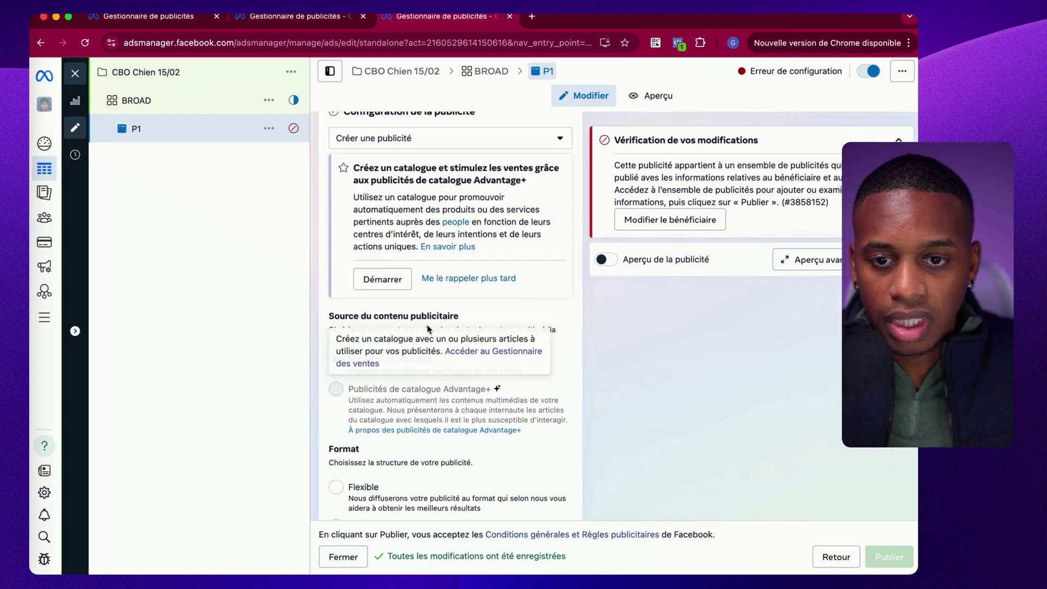
{"action": "scroll", "coordinate": [436, 316], "scroll_direction": "down", "scroll_amount": 3}
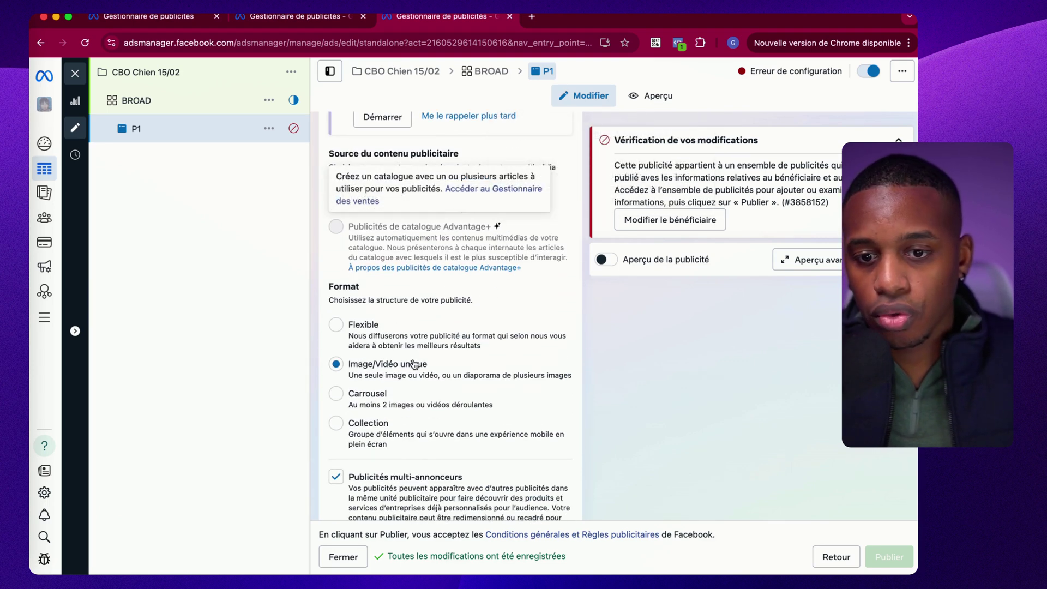
{"action": "scroll", "coordinate": [421, 281], "scroll_direction": "up", "scroll_amount": 1}
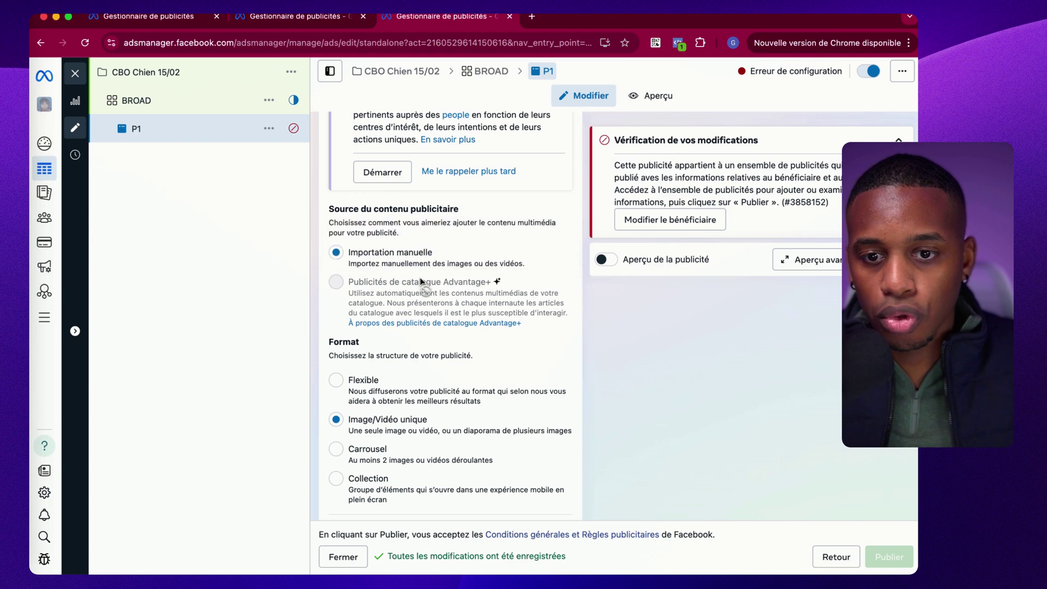
{"action": "scroll", "coordinate": [421, 281], "scroll_direction": "up", "scroll_amount": 4}
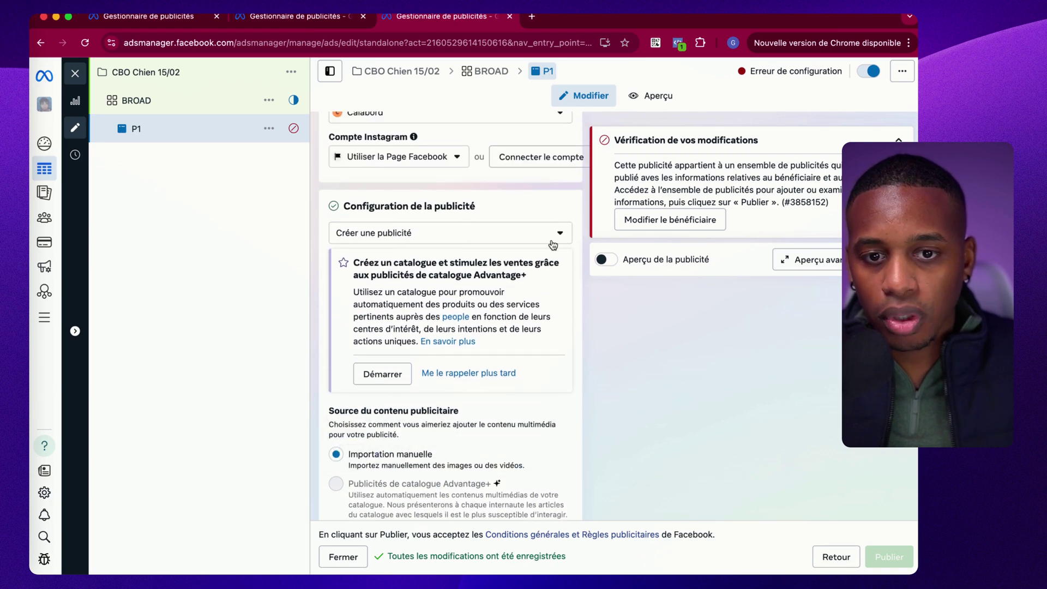
- Postpone the Advantage+ catalogue suggestion and set the P1 ad's format to Flexible, keeping Créer une publicité as its configuration
{"action": "left_click", "coordinate": [488, 373]}
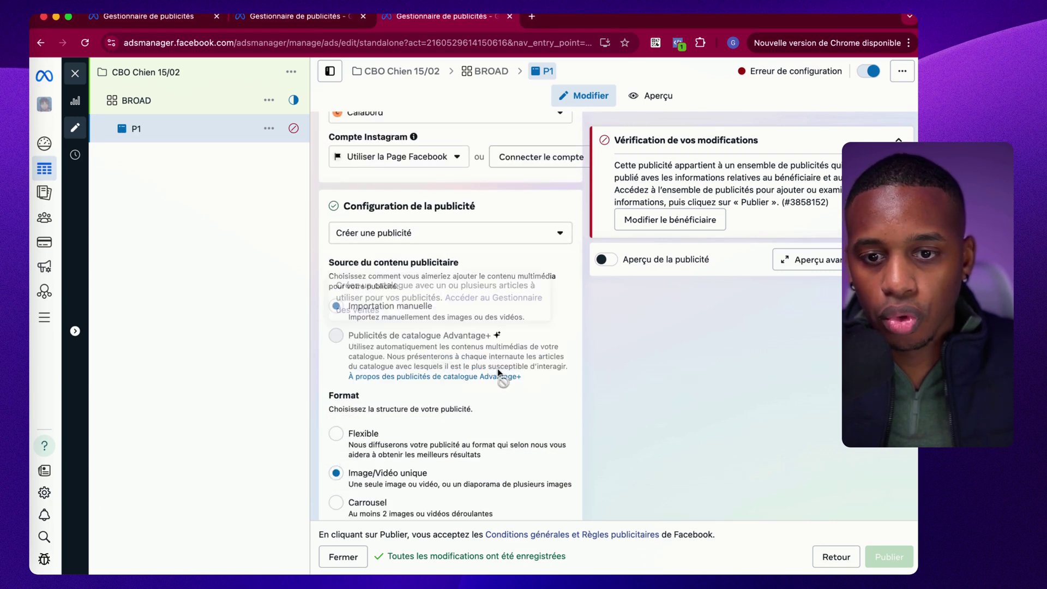
{"action": "left_click", "coordinate": [444, 234]}
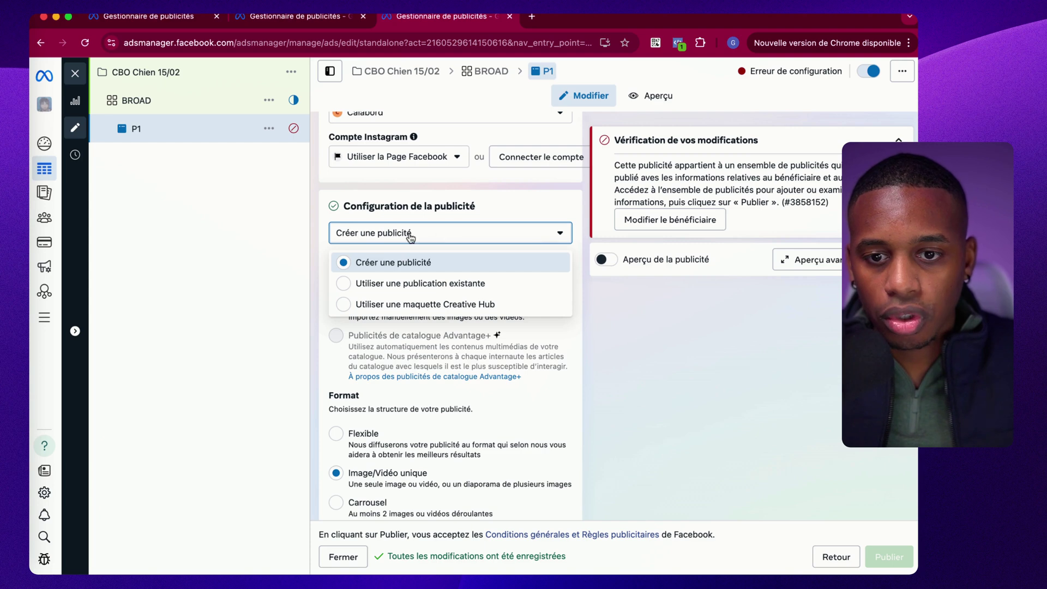
{"action": "left_click", "coordinate": [417, 207]}
{"action": "scroll", "coordinate": [493, 293], "scroll_direction": "down", "scroll_amount": 5}
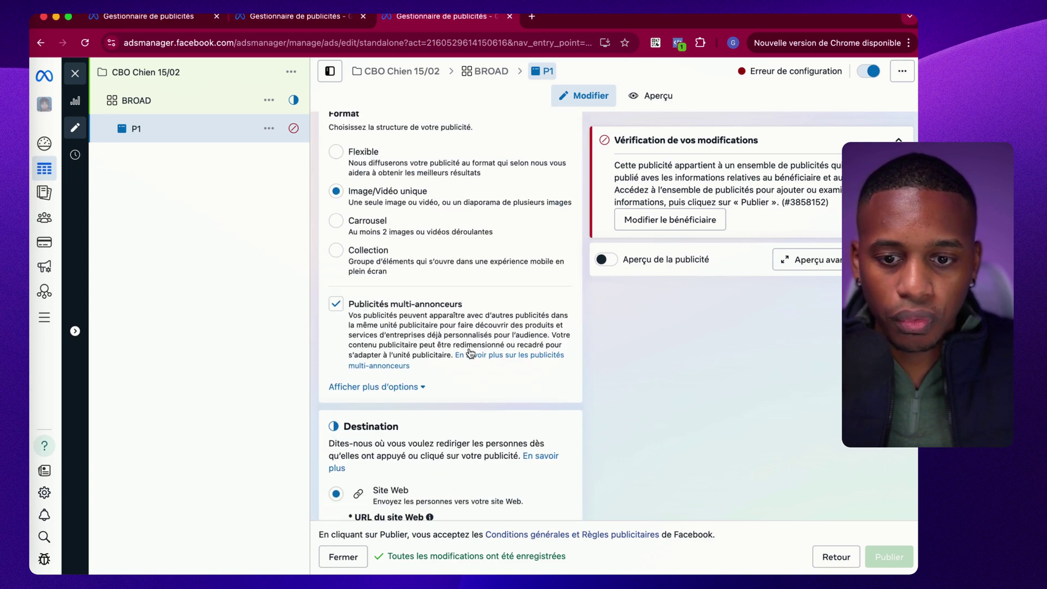
{"action": "scroll", "coordinate": [395, 270], "scroll_direction": "up", "scroll_amount": 2}
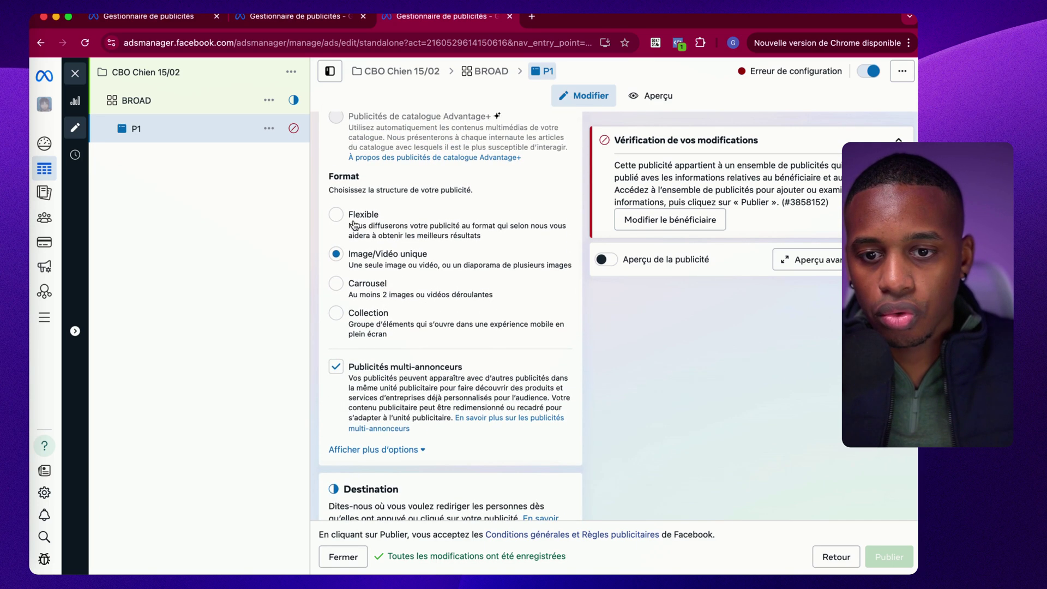
{"action": "left_click", "coordinate": [341, 217]}
{"action": "scroll", "coordinate": [357, 274], "scroll_direction": "up", "scroll_amount": 3}
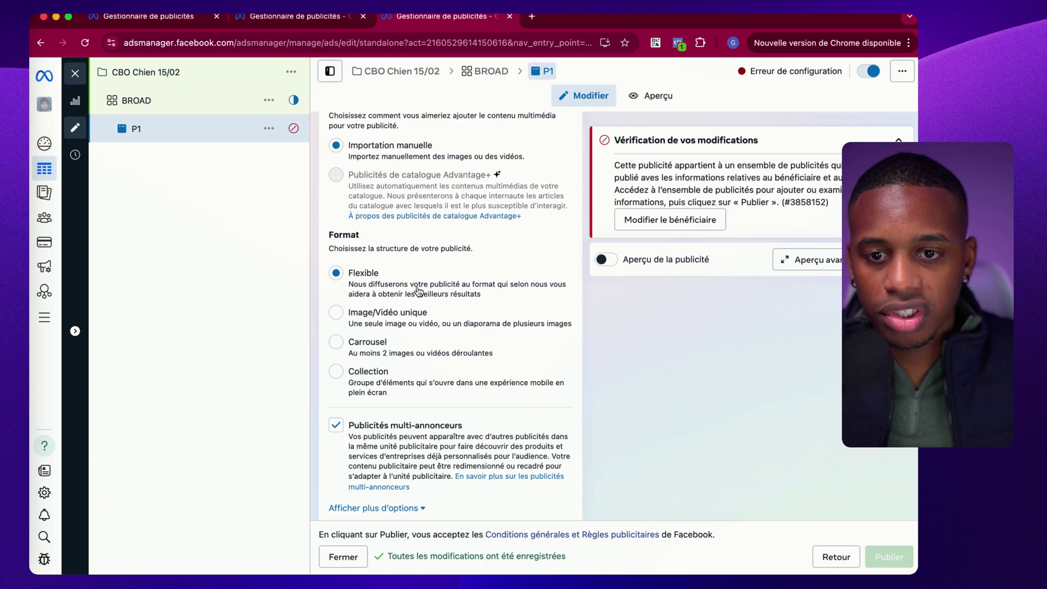
{"action": "scroll", "coordinate": [440, 354], "scroll_direction": "up", "scroll_amount": 3}
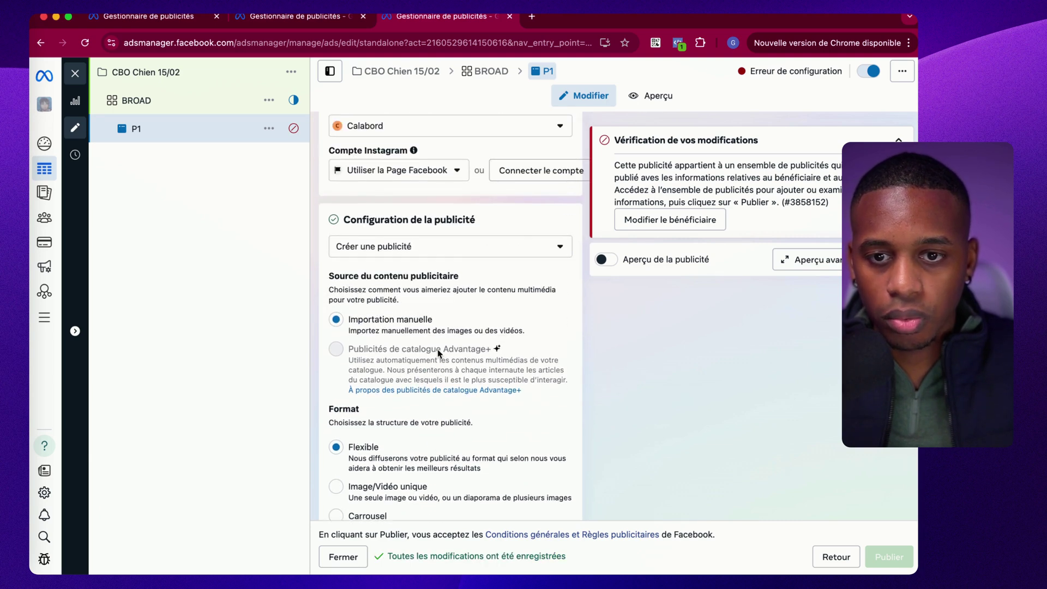
- Add the 360 × 640 video from the account's media library as the P1 ad's content
{"action": "scroll", "coordinate": [439, 354], "scroll_direction": "down", "scroll_amount": 7}
{"action": "scroll", "coordinate": [439, 355], "scroll_direction": "down", "scroll_amount": 5}
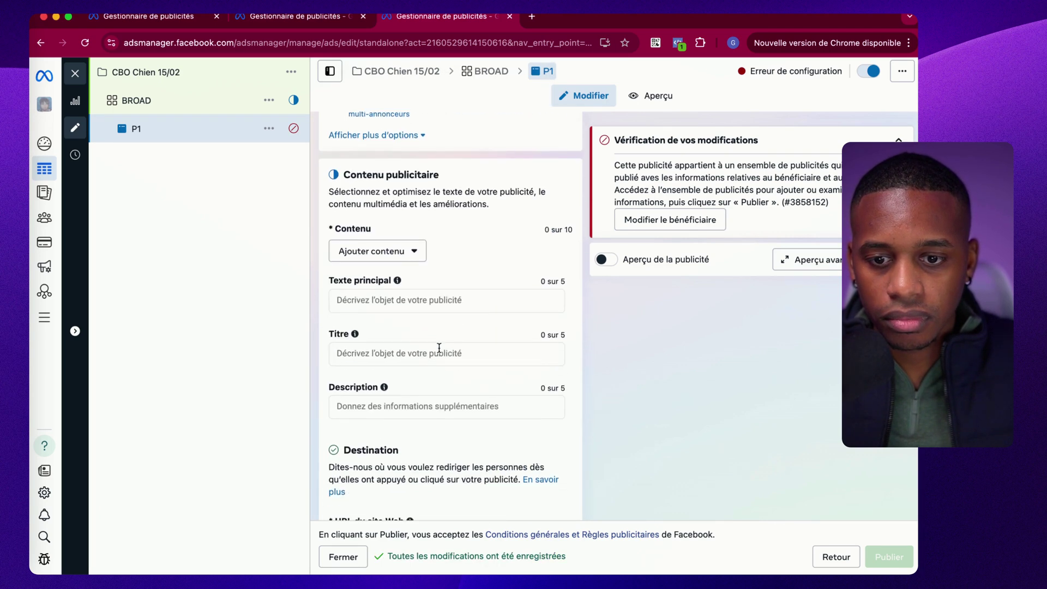
{"action": "left_click", "coordinate": [409, 251]}
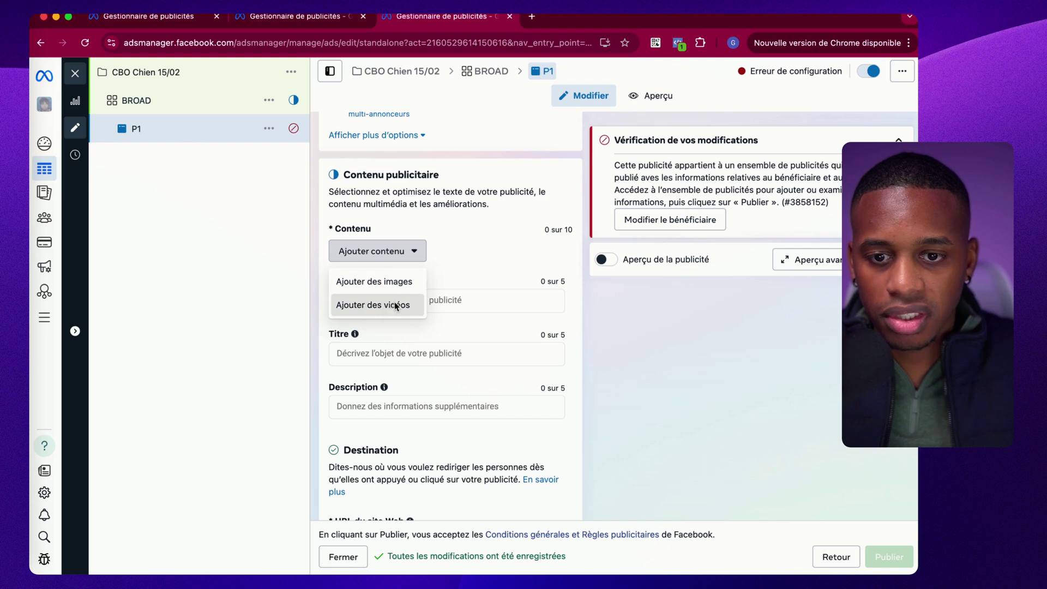
{"action": "left_click", "coordinate": [407, 303]}
{"action": "left_click", "coordinate": [223, 222]}
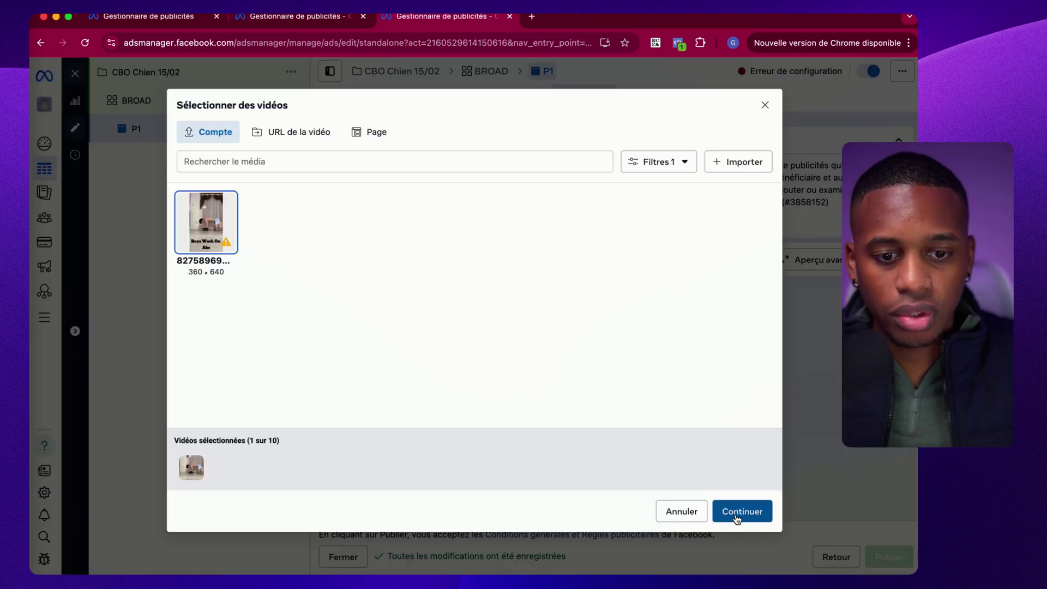
{"action": "left_click", "coordinate": [734, 515]}
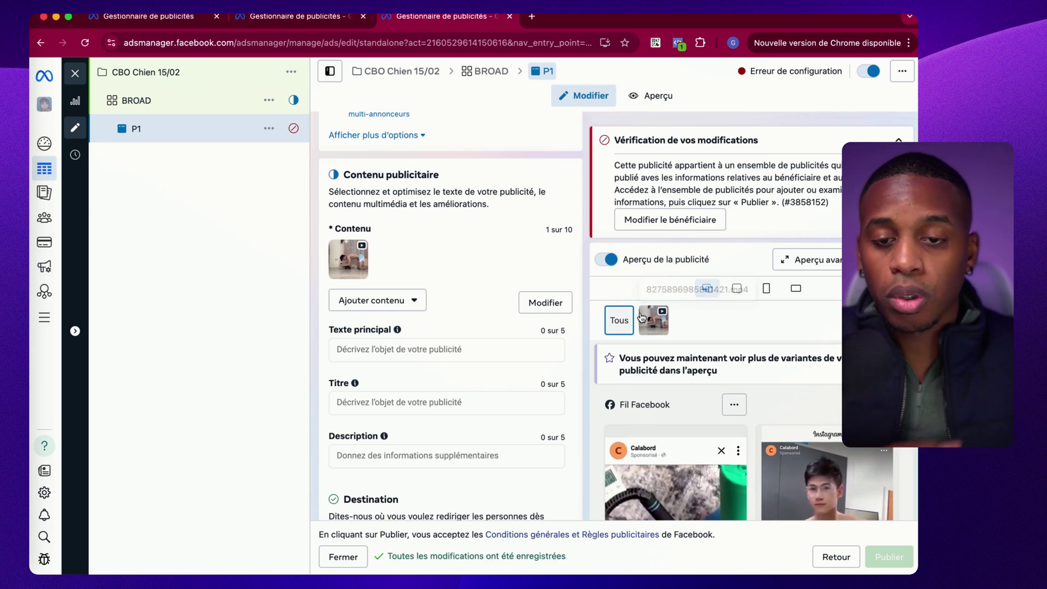
- Enter "Produit" as the P1 ad's primary text and "ezfze" as its title
{"action": "left_click", "coordinate": [463, 352]}
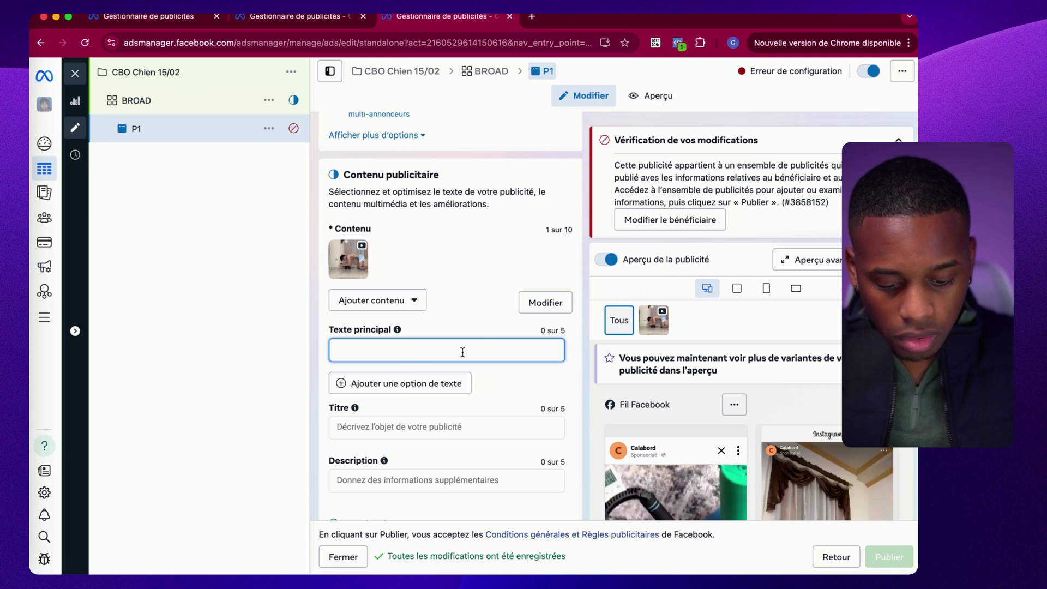
{"action": "type", "text": "Produit"}
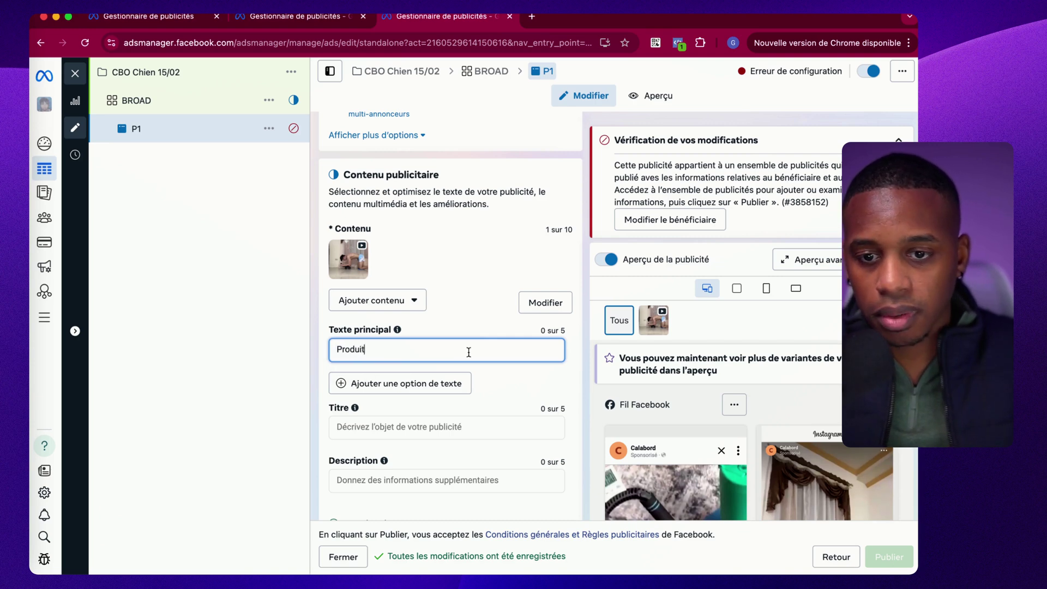
{"action": "scroll", "coordinate": [468, 352], "scroll_direction": "down", "scroll_amount": 2}
{"action": "left_click", "coordinate": [460, 378]}
{"action": "type", "text": "ezfze"}
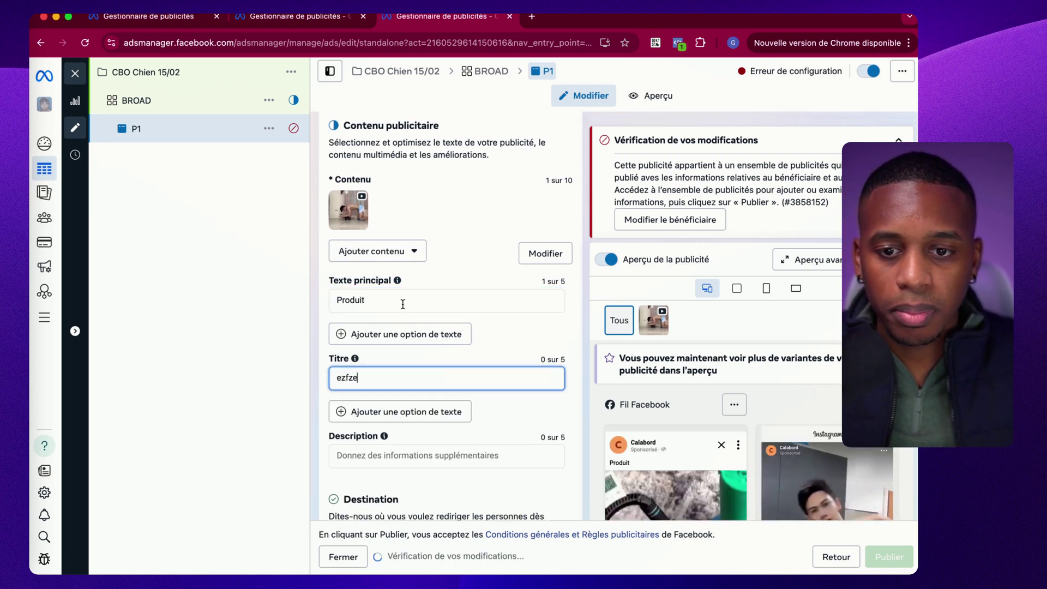
- Examine the P1 ad's Description field and Destination section, including URL du site Web
{"action": "scroll", "coordinate": [385, 340], "scroll_direction": "down", "scroll_amount": 3}
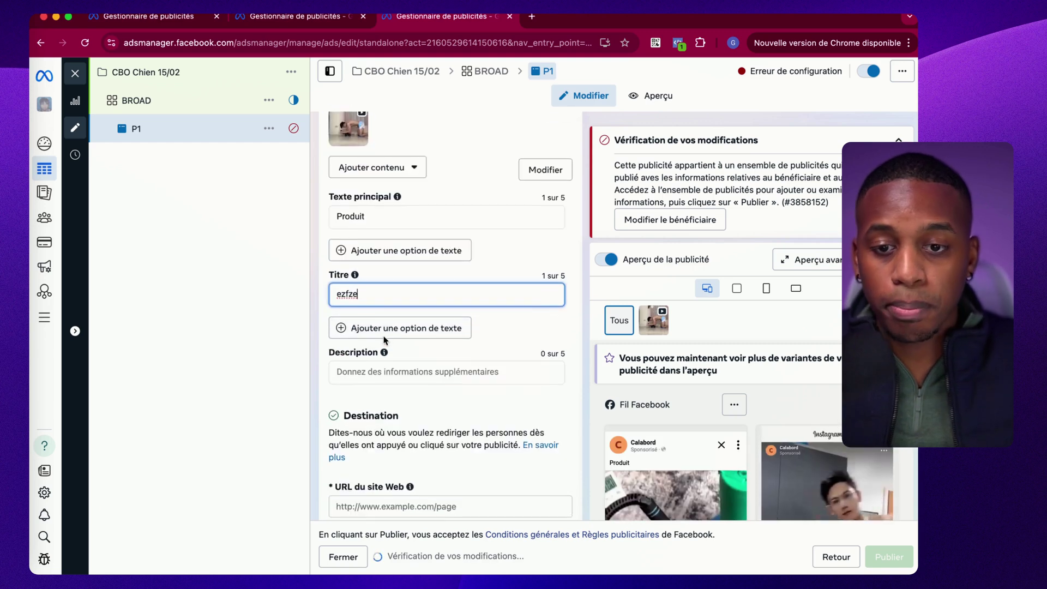
{"action": "scroll", "coordinate": [399, 305], "scroll_direction": "down", "scroll_amount": 4}
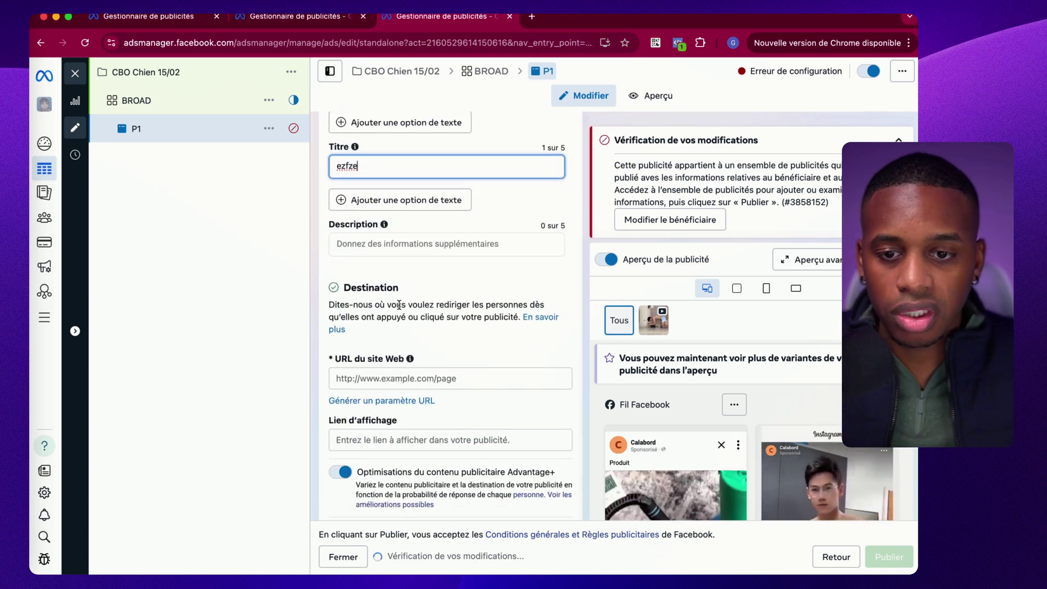
{"action": "left_click", "coordinate": [392, 267]}
{"action": "left_click", "coordinate": [401, 245]}
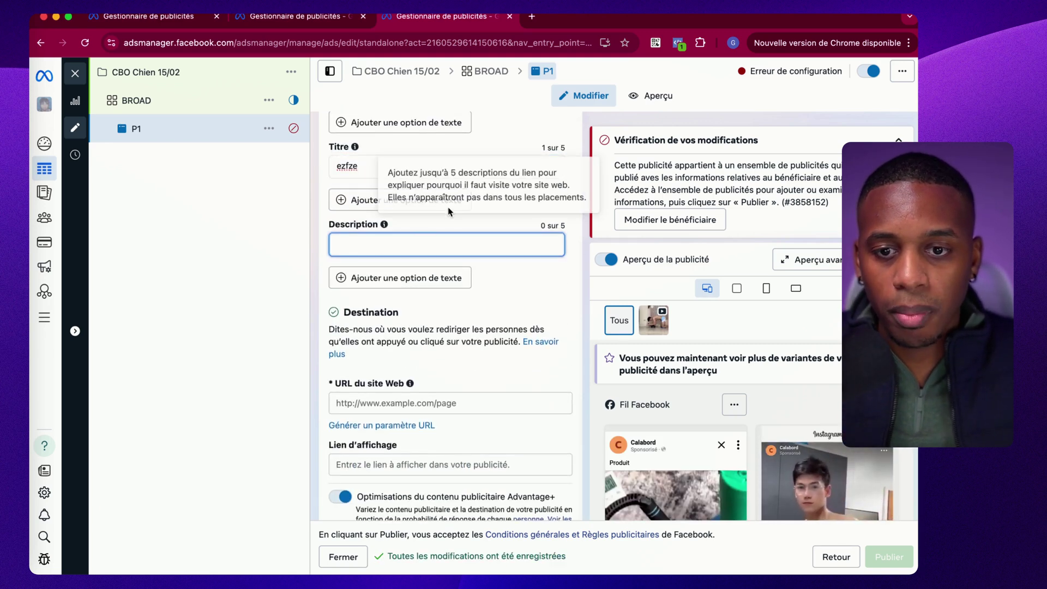
{"action": "scroll", "coordinate": [453, 267], "scroll_direction": "down", "scroll_amount": 1}
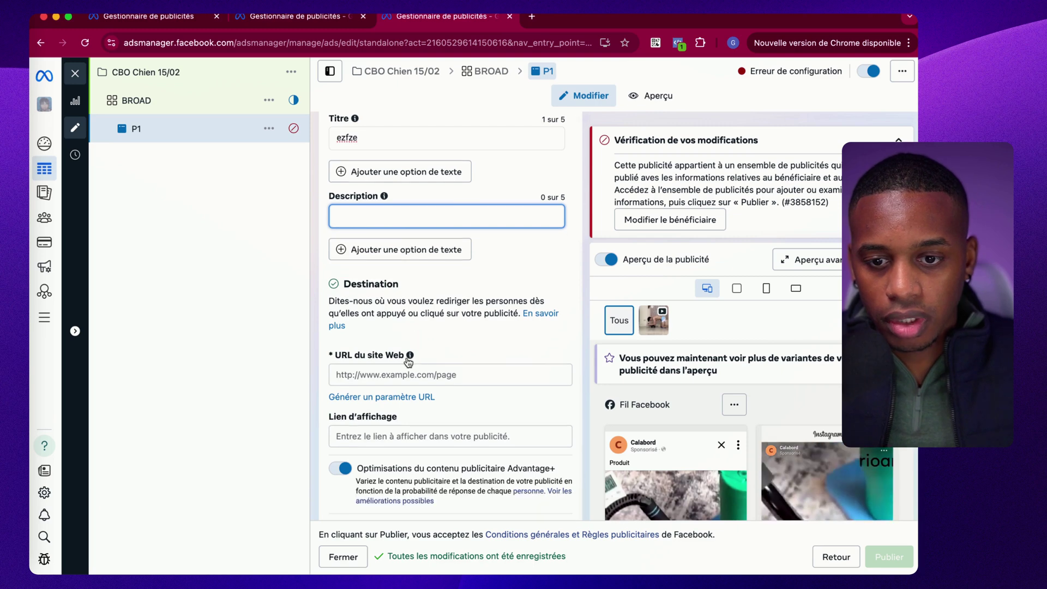
{"action": "left_click", "coordinate": [437, 374]}
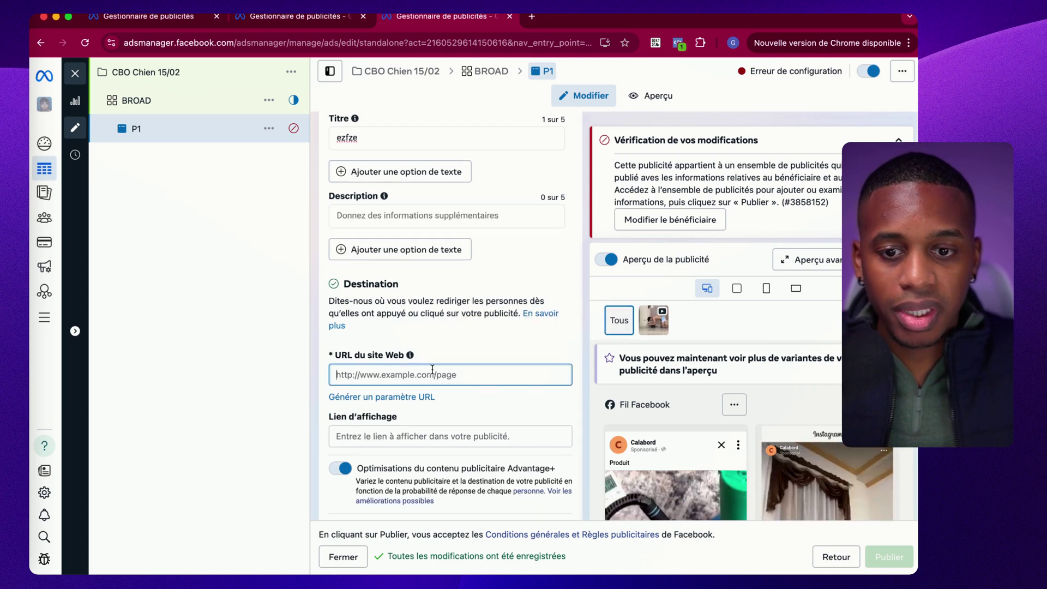
- Make a quick duplicate of the P1 ad within the BROAD ad set
{"action": "left_click", "coordinate": [270, 129]}
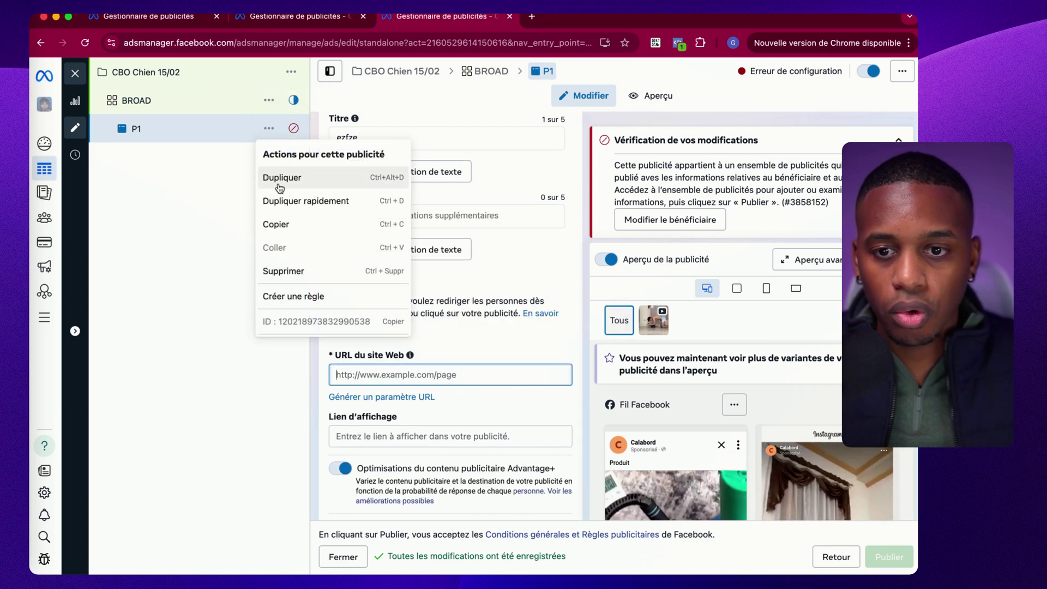
{"action": "left_click", "coordinate": [297, 201]}
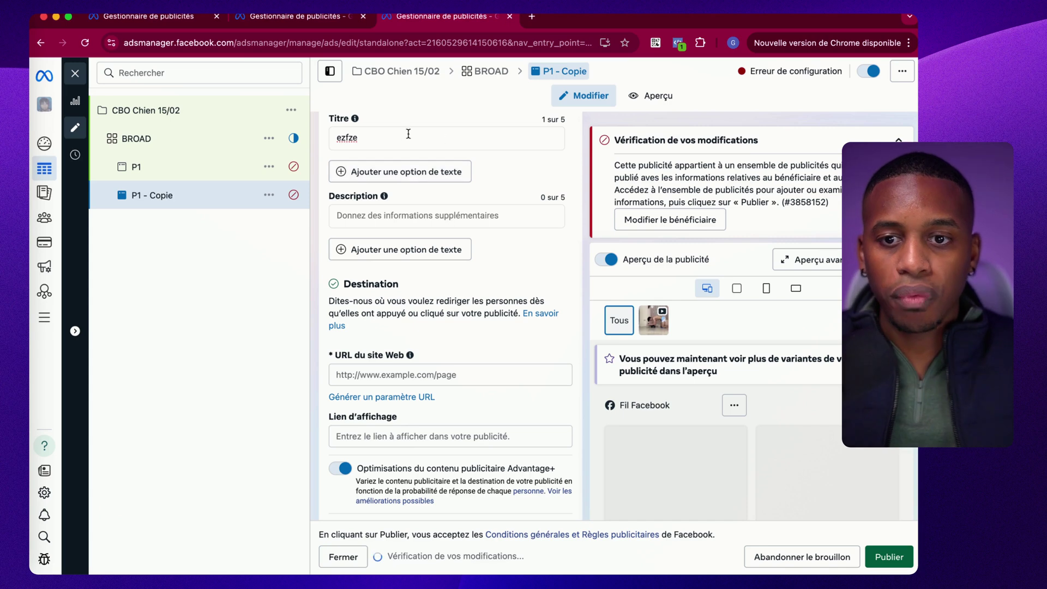
{"action": "double_click", "coordinate": [338, 137]}
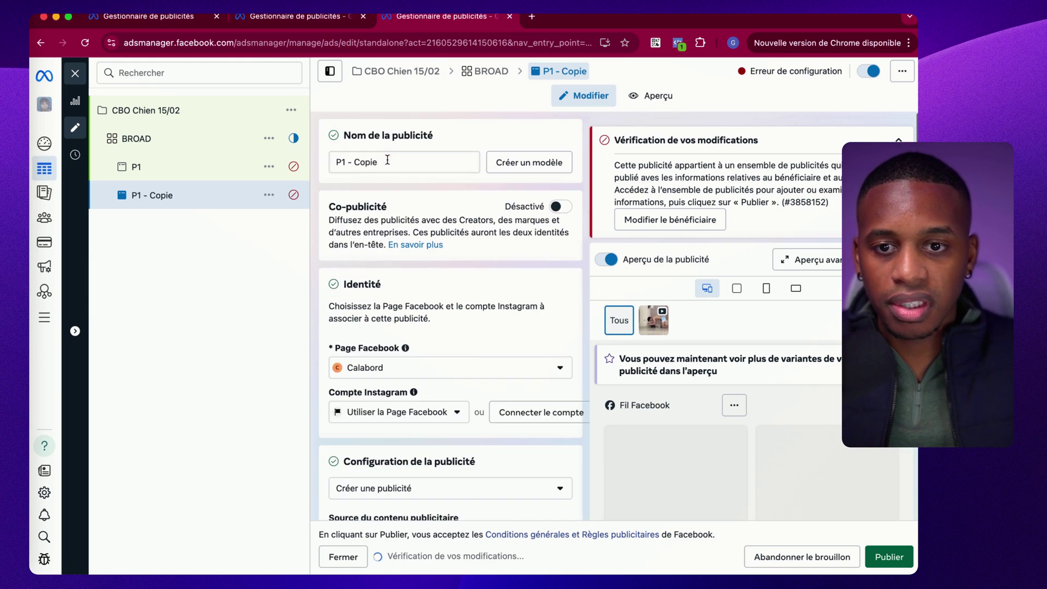
- Rename the duplicated P1 ad as P2
{"action": "left_click_drag", "start_coordinate": [388, 160], "coordinate": [335, 164]}
{"action": "type", "text": "P2"}
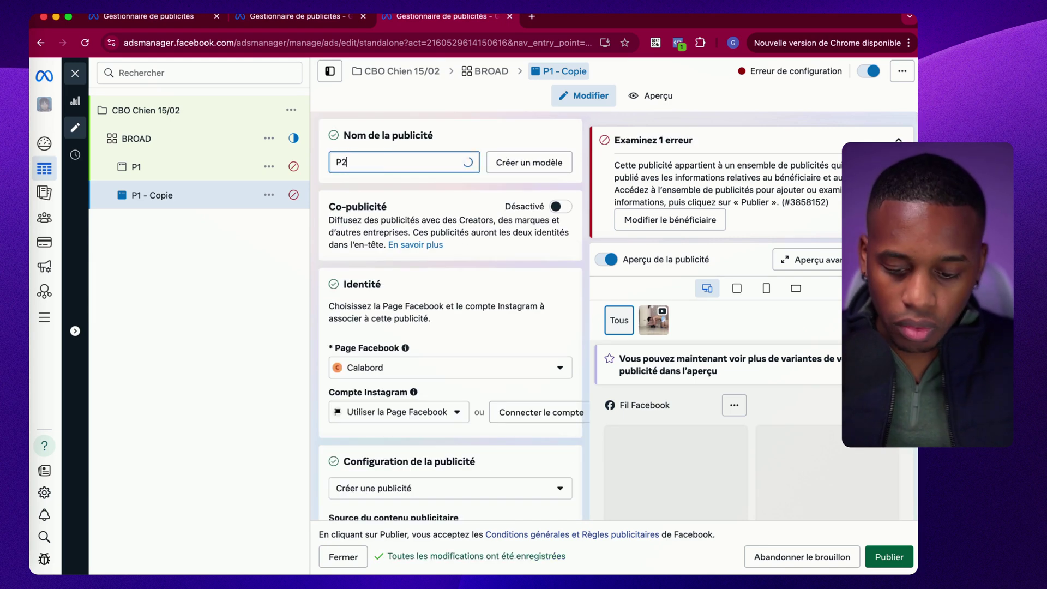
{"action": "left_click", "coordinate": [241, 285]}
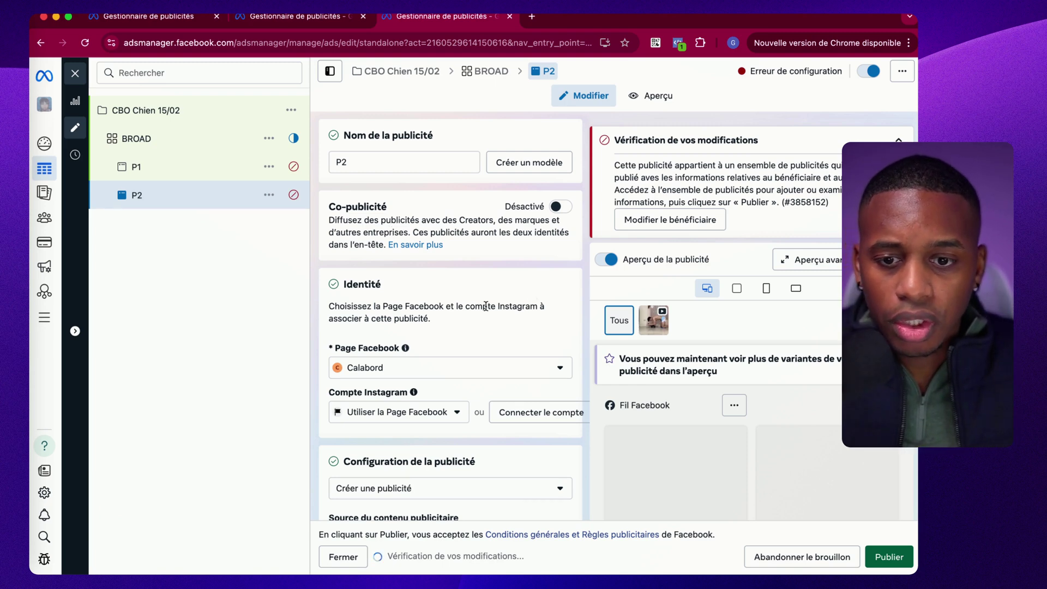
{"action": "scroll", "coordinate": [487, 312], "scroll_direction": "down", "scroll_amount": 5}
{"action": "scroll", "coordinate": [487, 311], "scroll_direction": "down", "scroll_amount": 10}
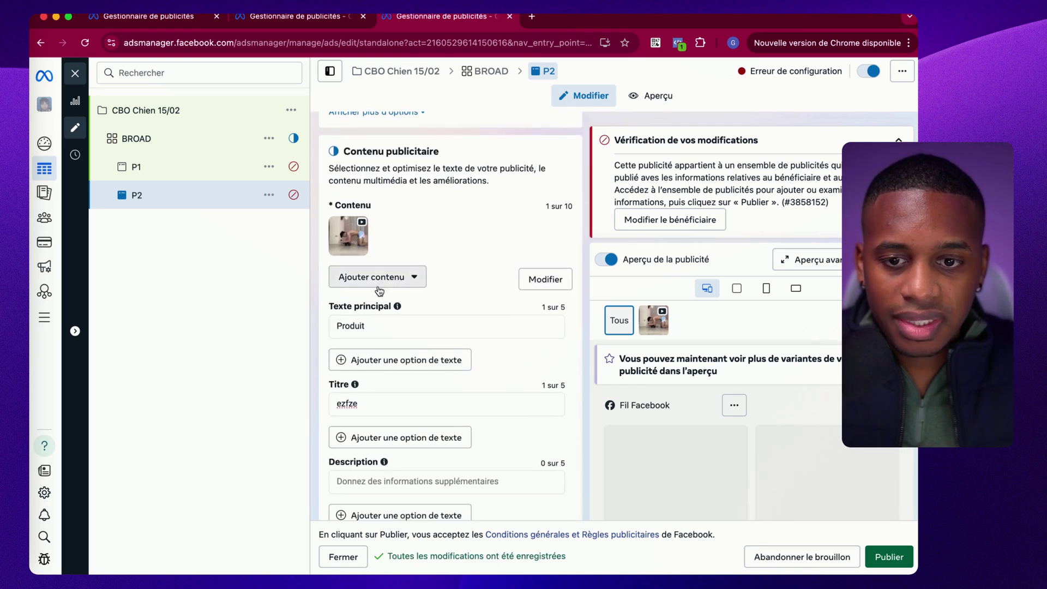
{"action": "left_click", "coordinate": [406, 279]}
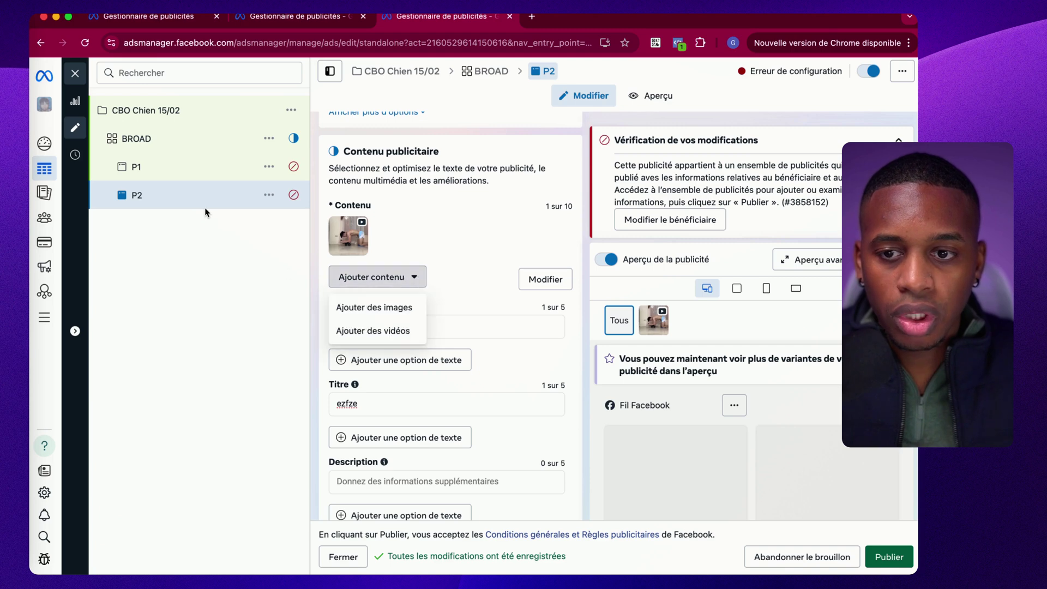
{"action": "left_click", "coordinate": [402, 308]}
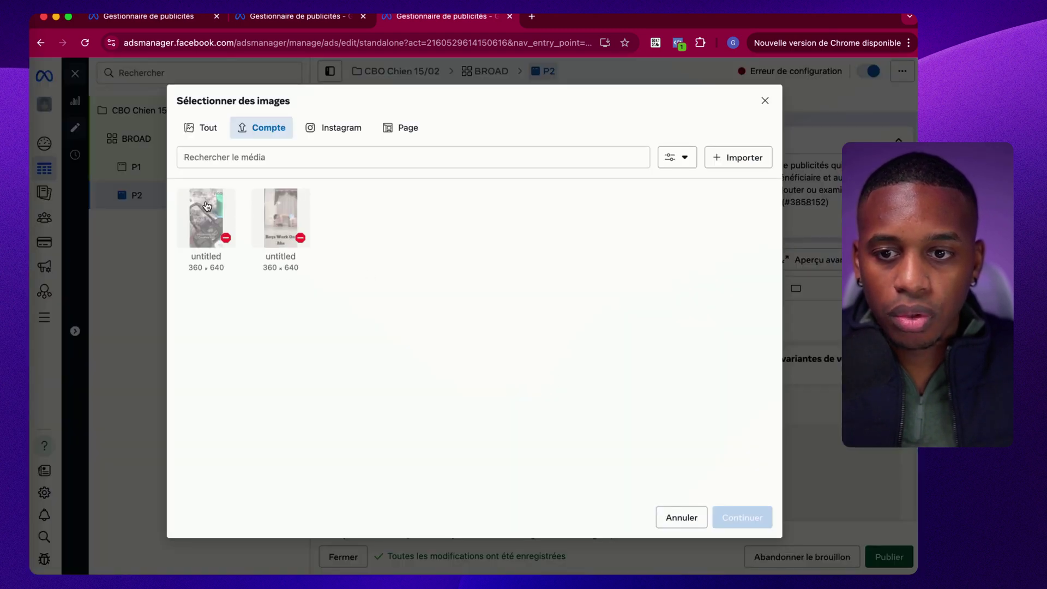
{"action": "left_click", "coordinate": [663, 515]}
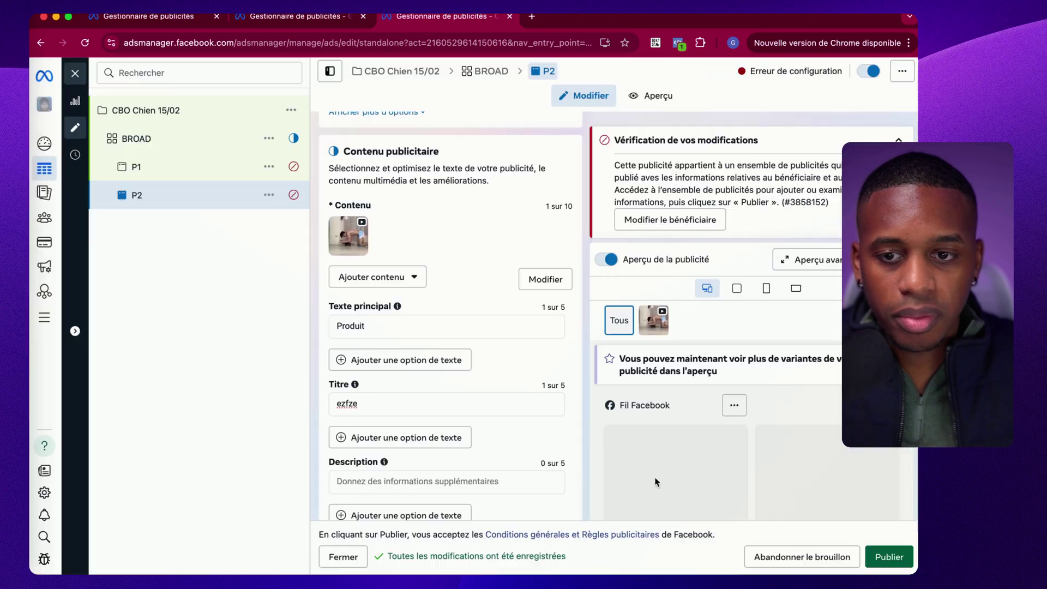
- Make a quick duplicate of the P2 ad within the BROAD ad set and rename the copy as P3
{"action": "left_click", "coordinate": [269, 195]}
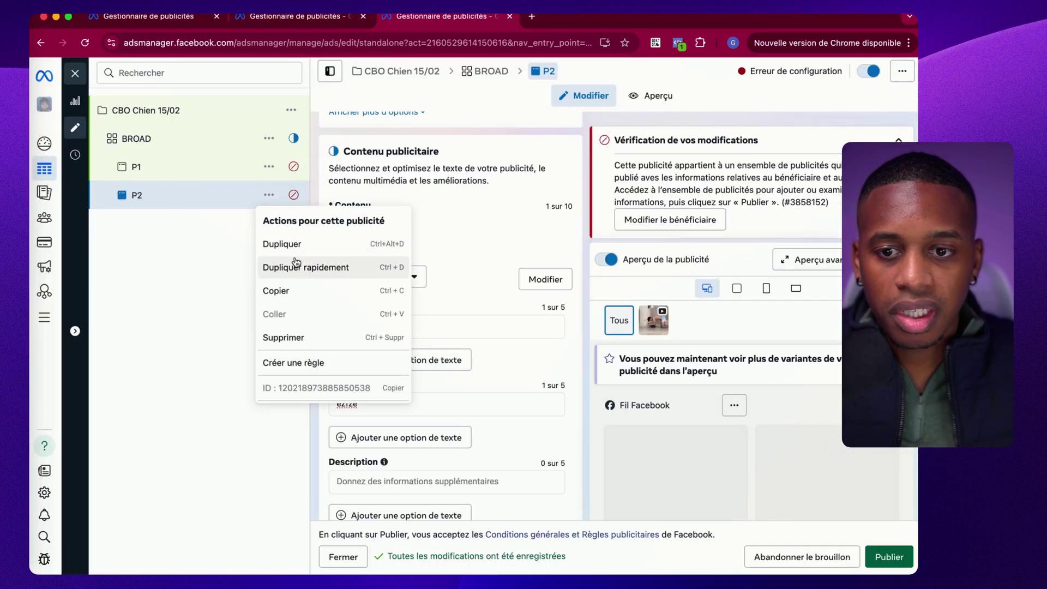
{"action": "left_click", "coordinate": [319, 266]}
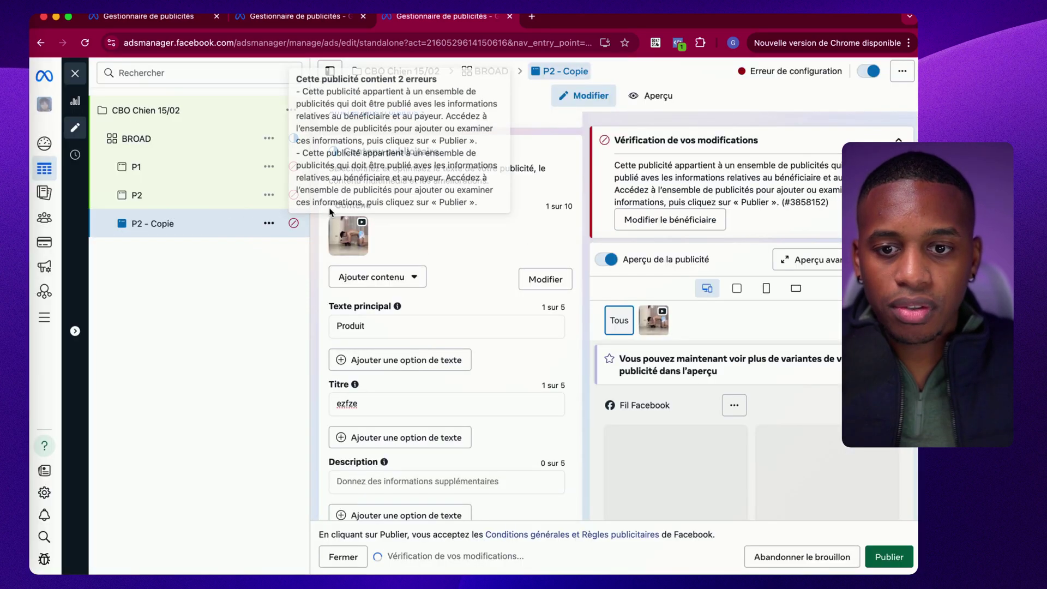
{"action": "scroll", "coordinate": [387, 169], "scroll_direction": "up", "scroll_amount": 10}
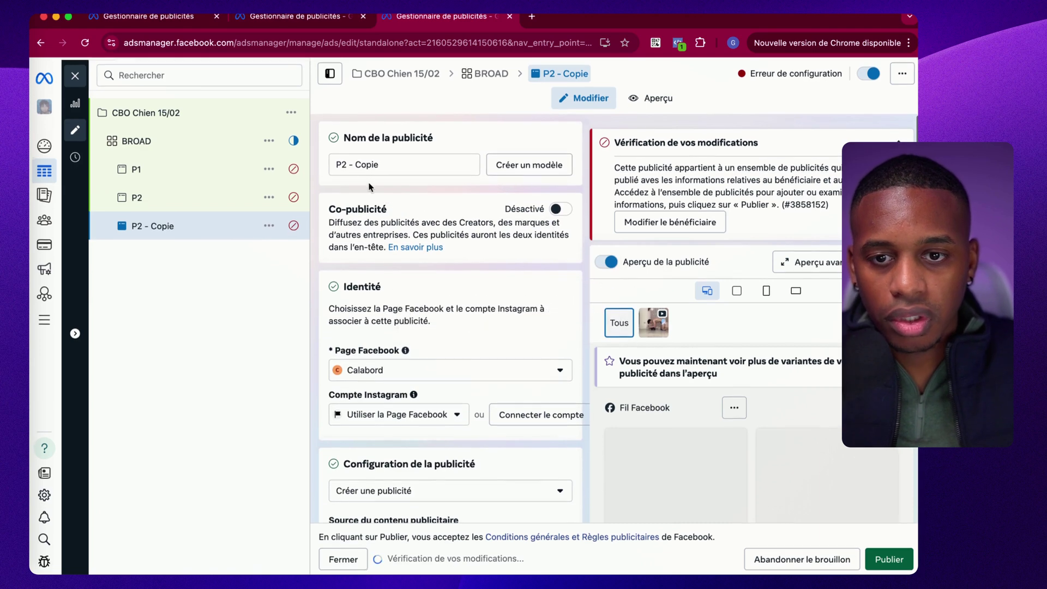
{"action": "triple_click", "coordinate": [342, 162]}
{"action": "type", "text": "P3"}
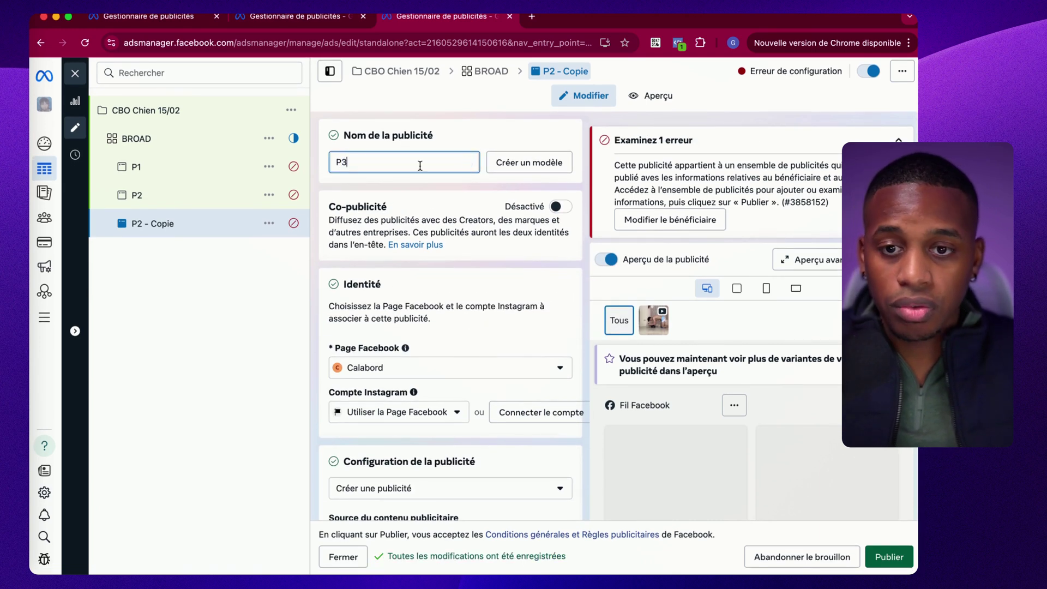
- Make a quick duplicate of the BROAD ad set with its ads and rename the copy as "Staking 15/02"
{"action": "left_click", "coordinate": [163, 143]}
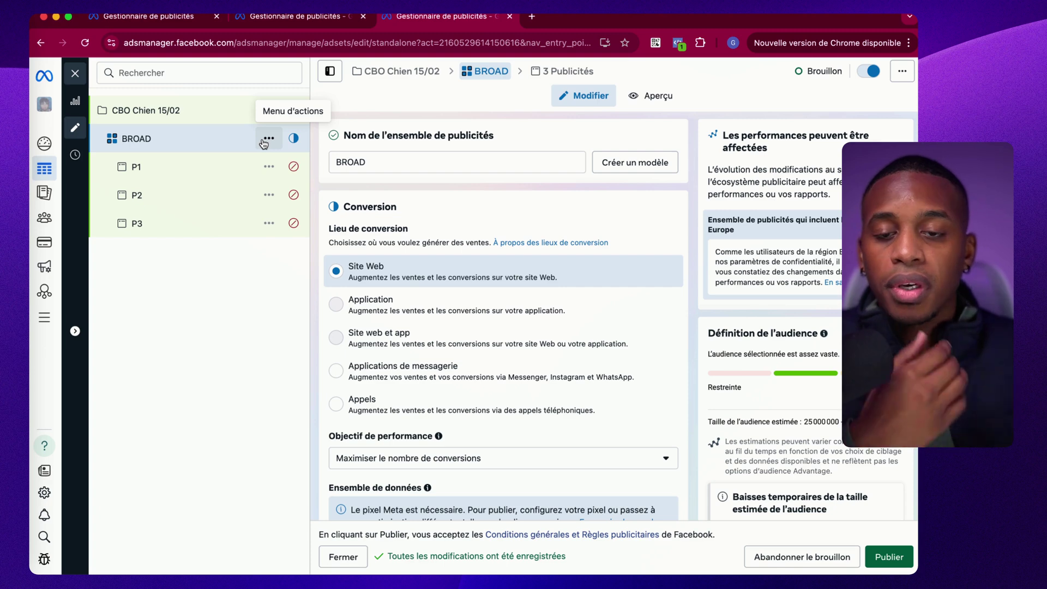
{"action": "left_click", "coordinate": [266, 140]}
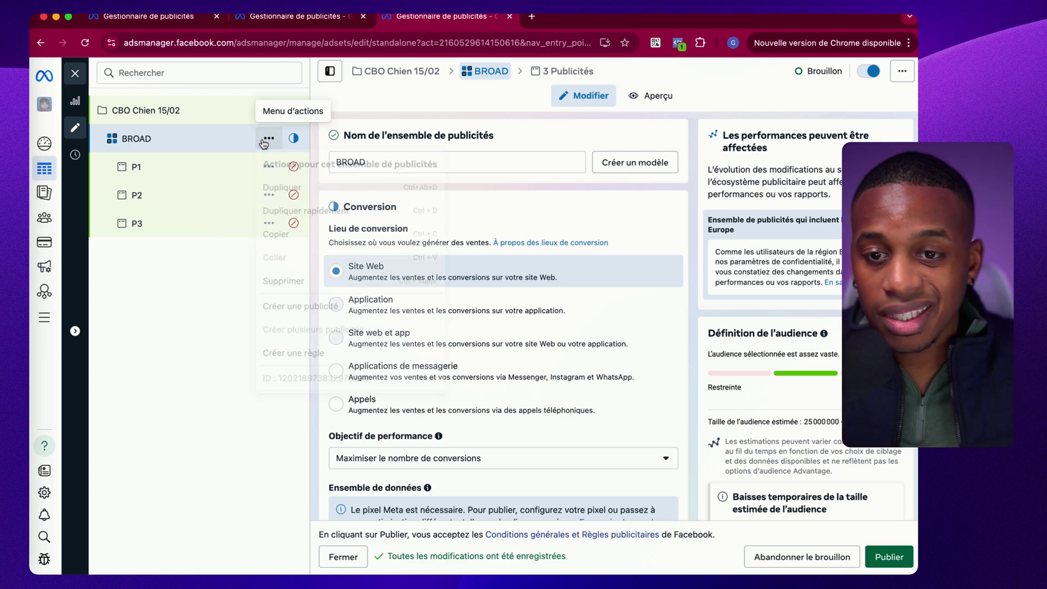
{"action": "left_click", "coordinate": [303, 211]}
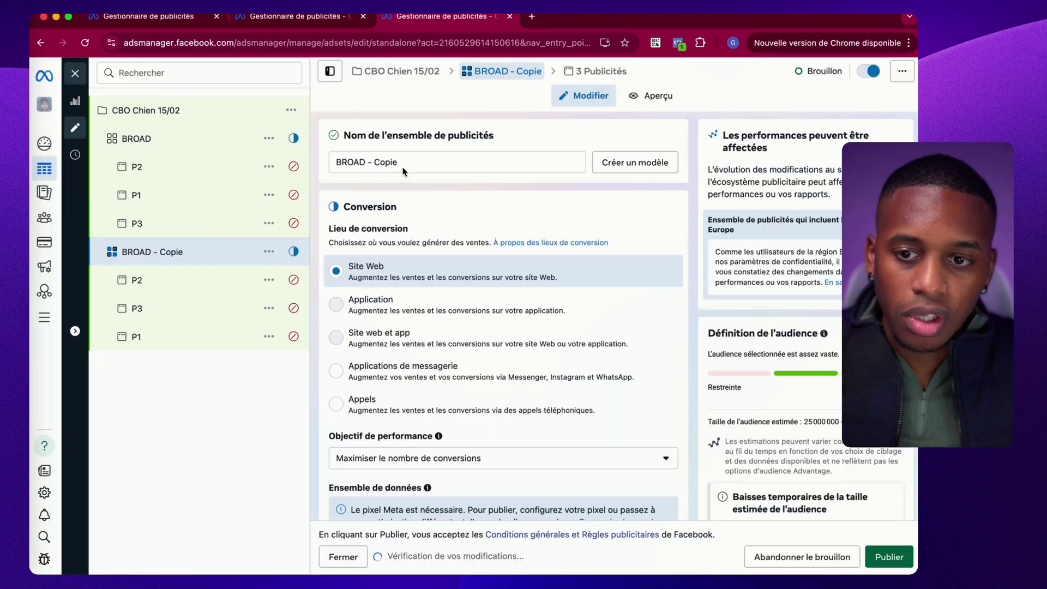
{"action": "left_click_drag", "start_coordinate": [402, 162], "coordinate": [326, 165]}
{"action": "type", "text": "Staking 15/02"}
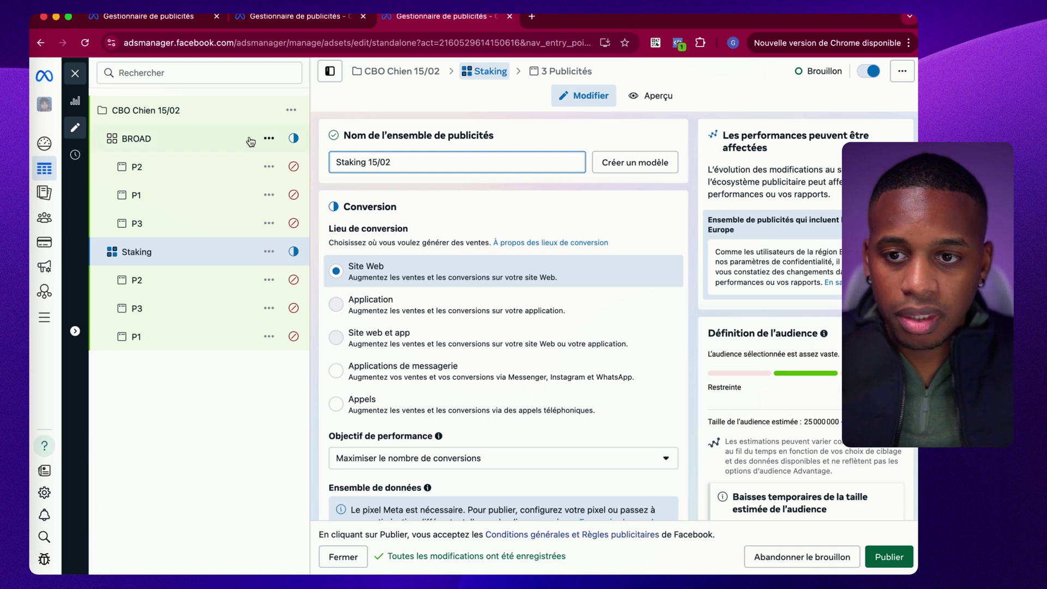
- Add the date 15/02 to the end of the BROAD ad set's name
{"action": "left_click", "coordinate": [151, 140]}
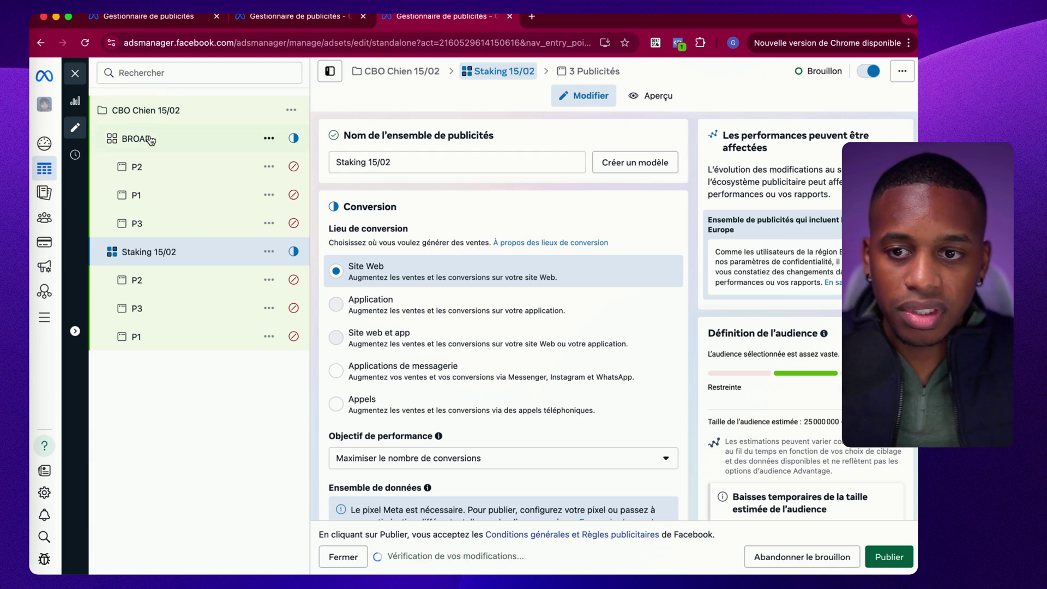
{"action": "left_click", "coordinate": [405, 160]}
{"action": "type", "text": "15/02"}
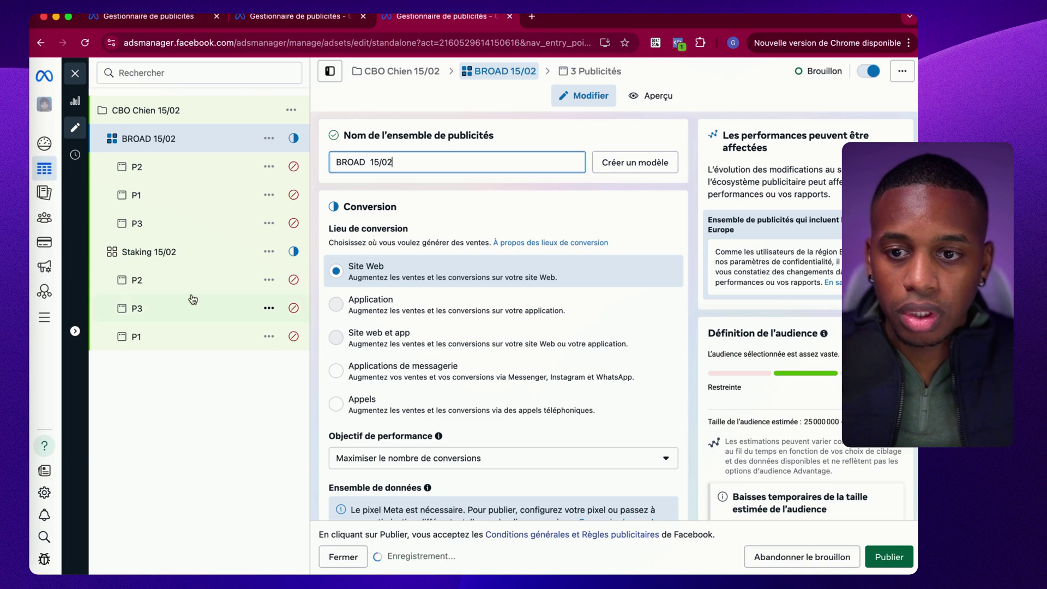
- Examine the Staking 15/02 ad set's conversion, budget and schedule, and audience control settings
{"action": "left_click", "coordinate": [159, 254]}
{"action": "scroll", "coordinate": [499, 275], "scroll_direction": "down", "scroll_amount": 2}
{"action": "scroll", "coordinate": [502, 280], "scroll_direction": "down", "scroll_amount": 13}
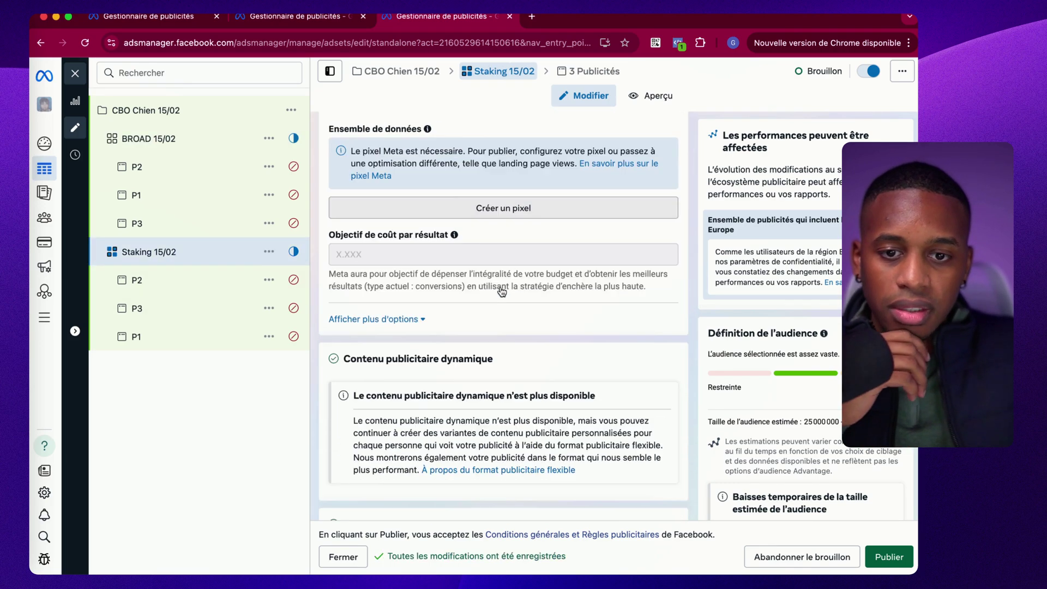
{"action": "scroll", "coordinate": [502, 299], "scroll_direction": "down", "scroll_amount": 4}
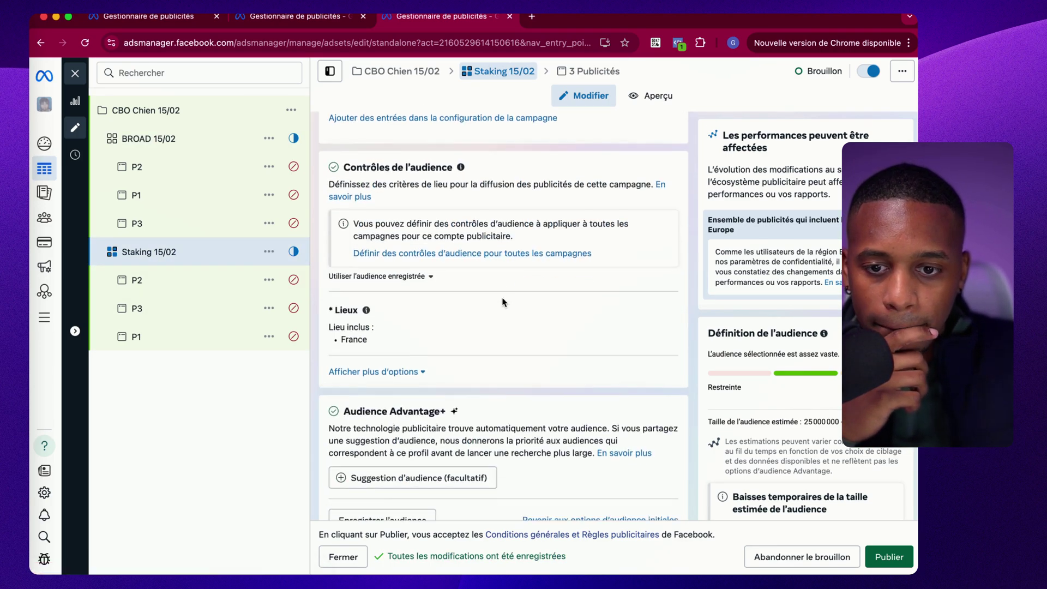
{"action": "scroll", "coordinate": [502, 299], "scroll_direction": "up", "scroll_amount": 7}
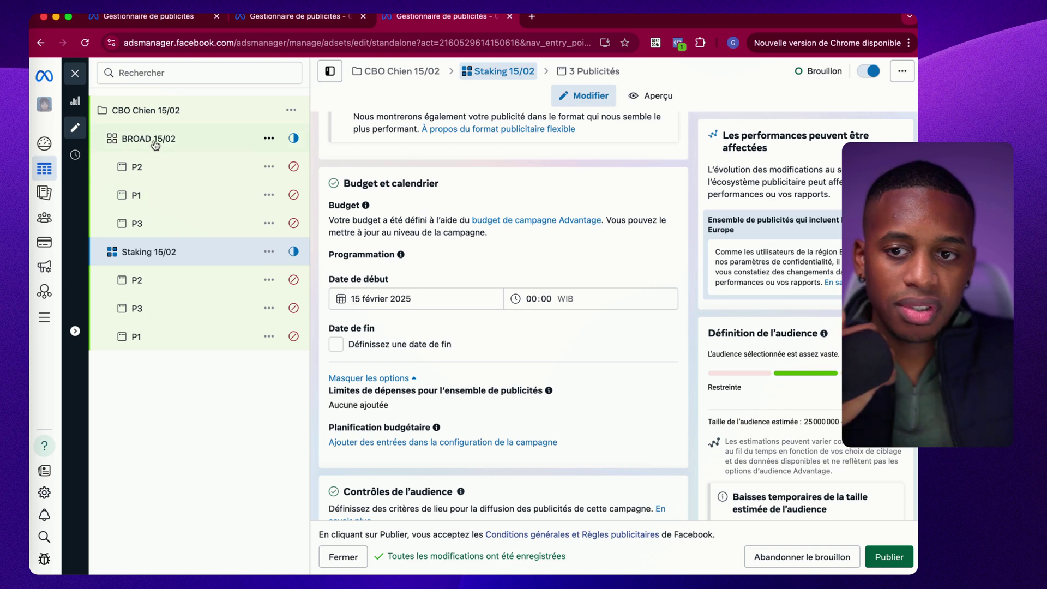
{"action": "scroll", "coordinate": [470, 430], "scroll_direction": "up", "scroll_amount": 6}
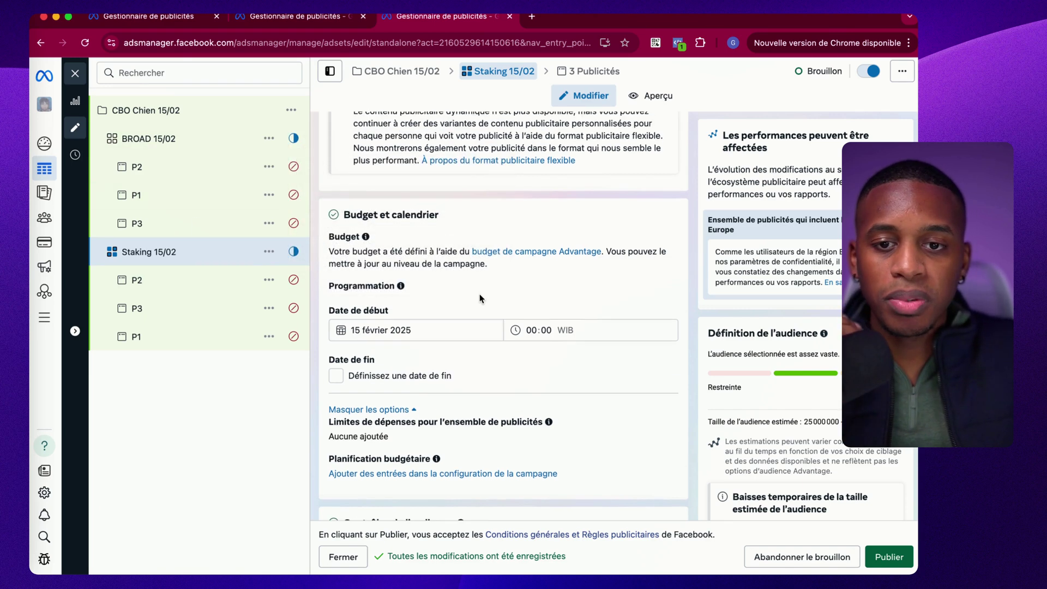
{"action": "scroll", "coordinate": [471, 430], "scroll_direction": "down", "scroll_amount": 4}
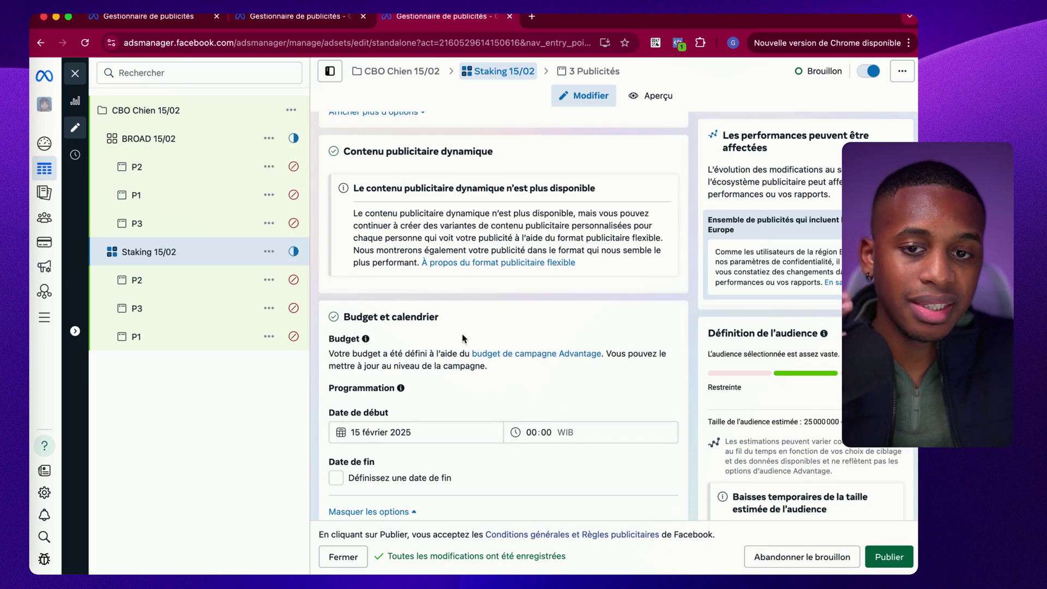
{"action": "scroll", "coordinate": [463, 338], "scroll_direction": "up", "scroll_amount": 5}
{"action": "scroll", "coordinate": [476, 316], "scroll_direction": "down", "scroll_amount": 10}
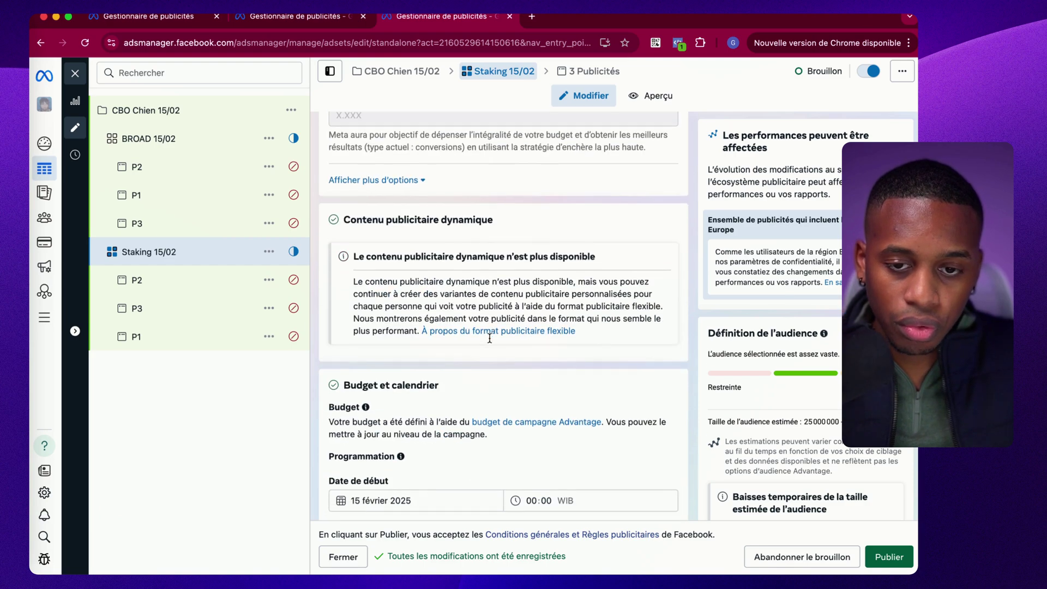
{"action": "scroll", "coordinate": [497, 336], "scroll_direction": "down", "scroll_amount": 10}
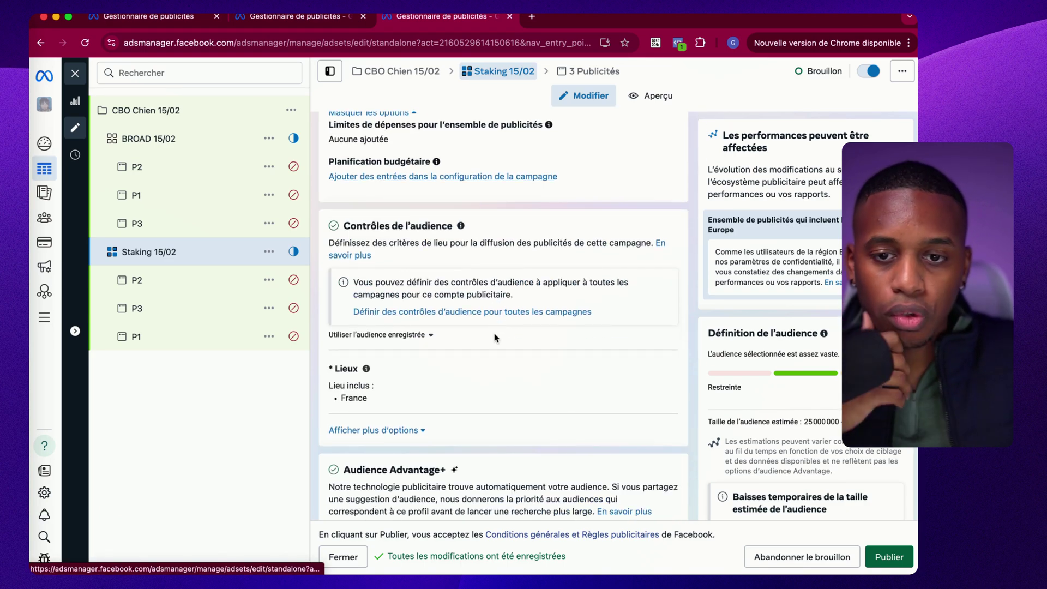
- Switch the Staking 15/02 ad set from Audience Advantage+ back to the original audience options
{"action": "scroll", "coordinate": [499, 340], "scroll_direction": "up", "scroll_amount": 3}
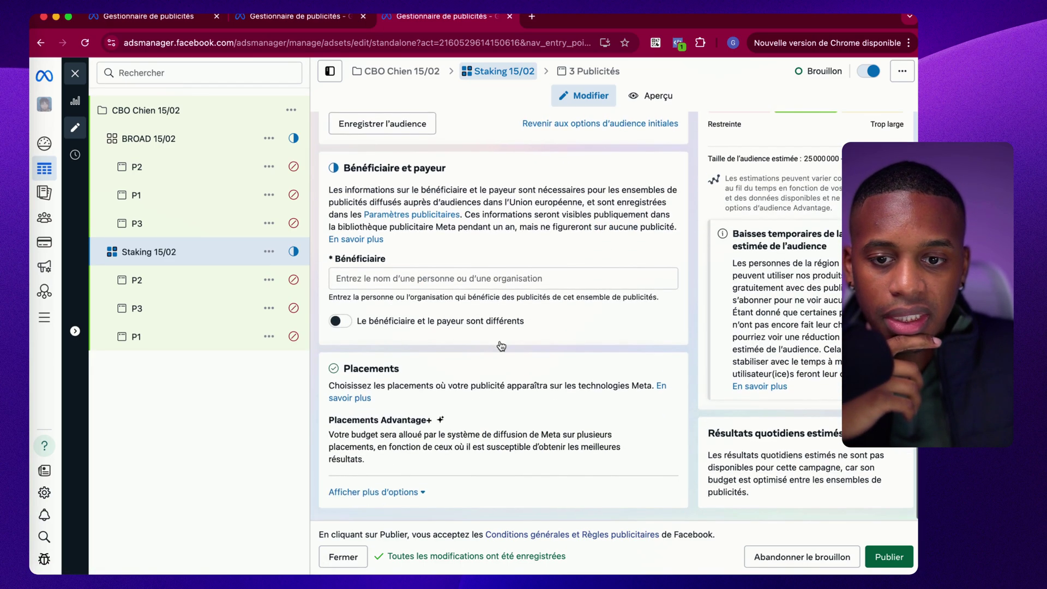
{"action": "scroll", "coordinate": [500, 341], "scroll_direction": "up", "scroll_amount": 1}
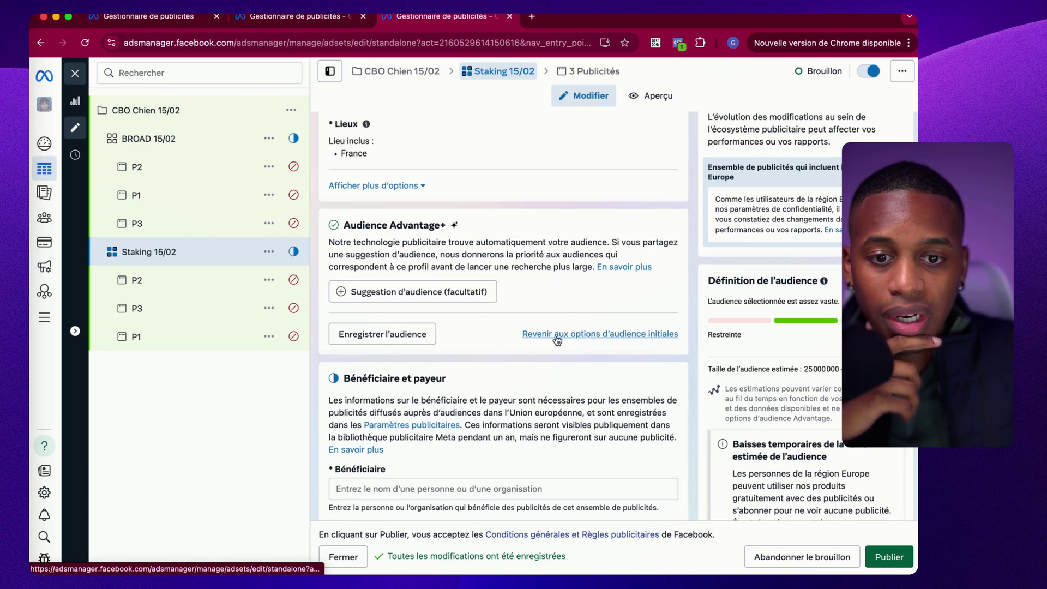
{"action": "left_click", "coordinate": [600, 338]}
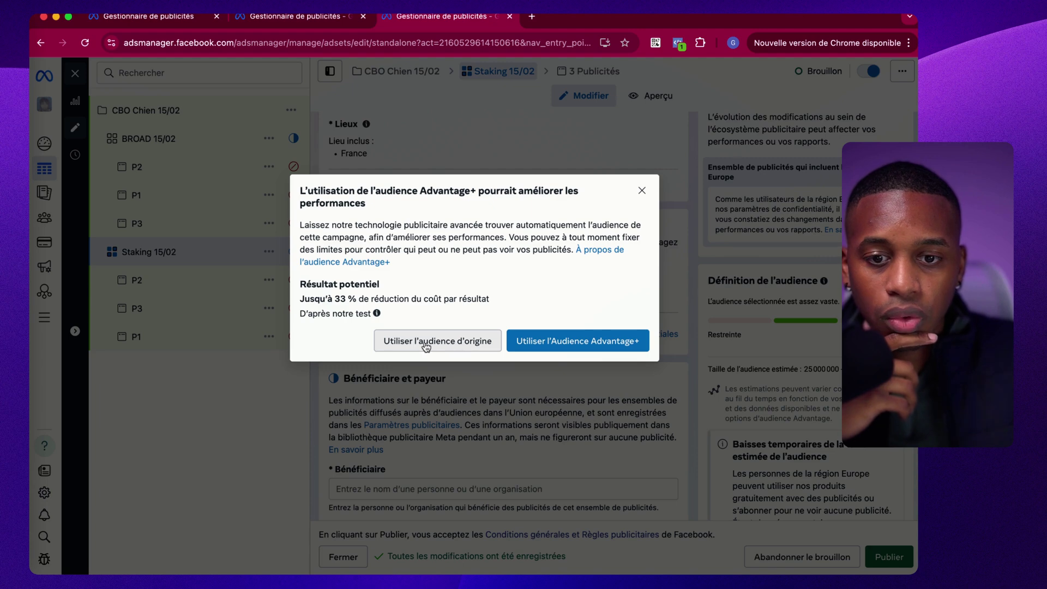
{"action": "left_click", "coordinate": [404, 344]}
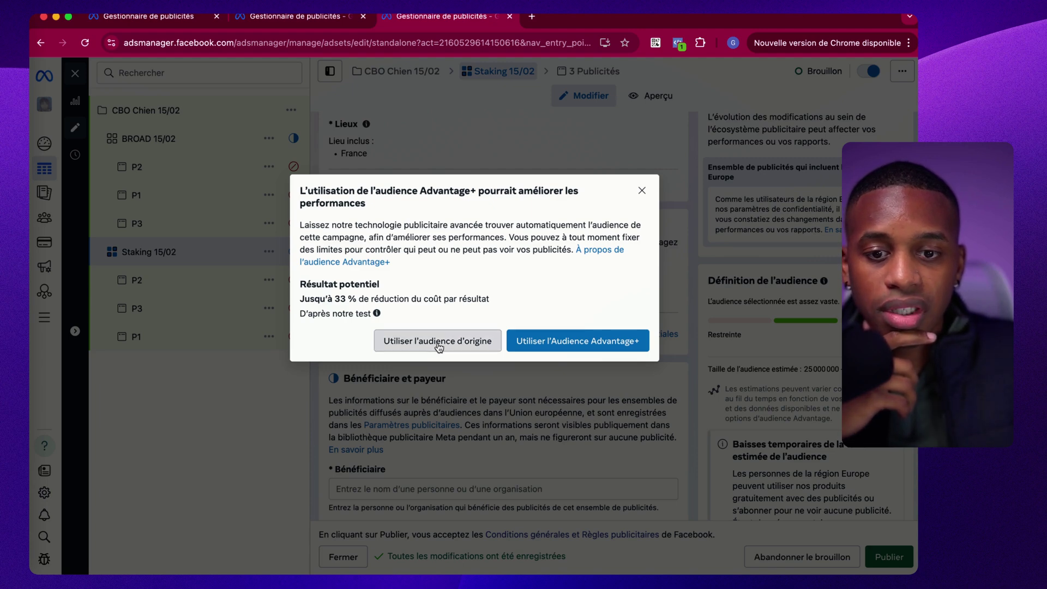
- Search the detailed targeting for "chien" and add the interest Chiens (animaux) to the Staking 15/02 ad set
{"action": "scroll", "coordinate": [496, 357], "scroll_direction": "down", "scroll_amount": 6}
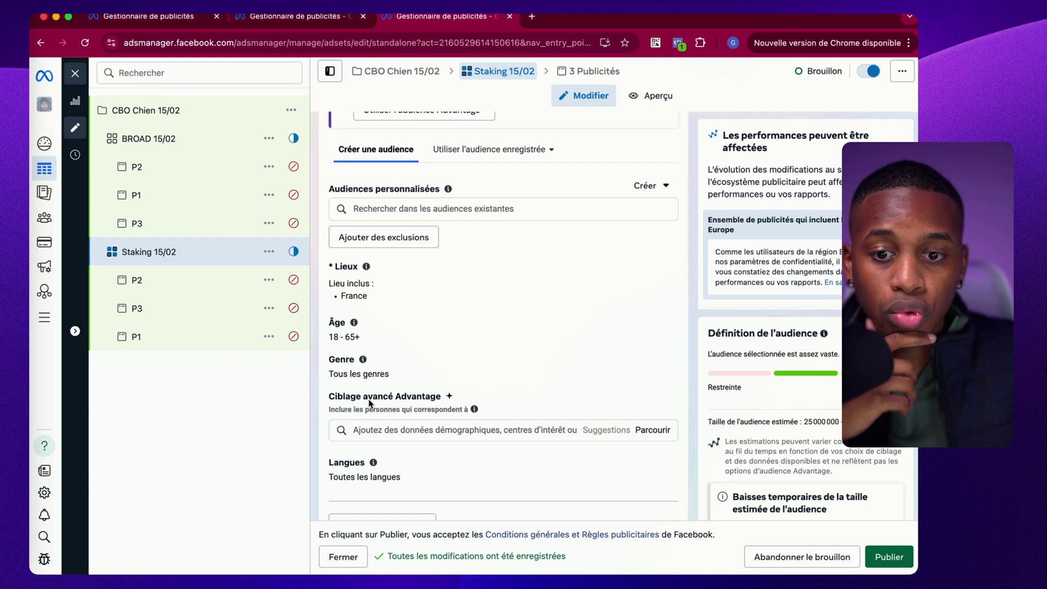
{"action": "left_click", "coordinate": [450, 431]}
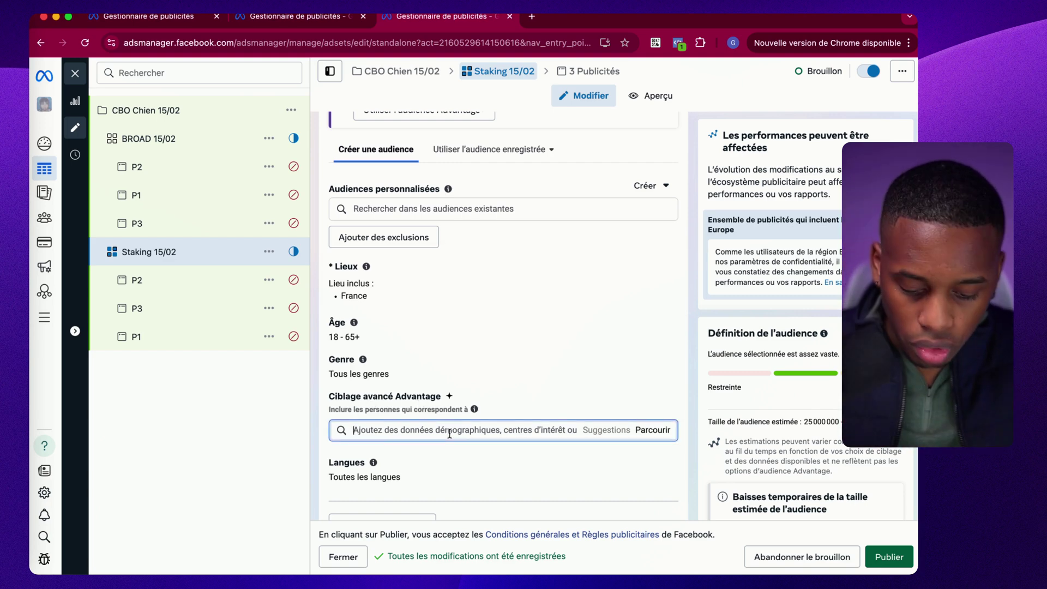
{"action": "type", "text": "chien"}
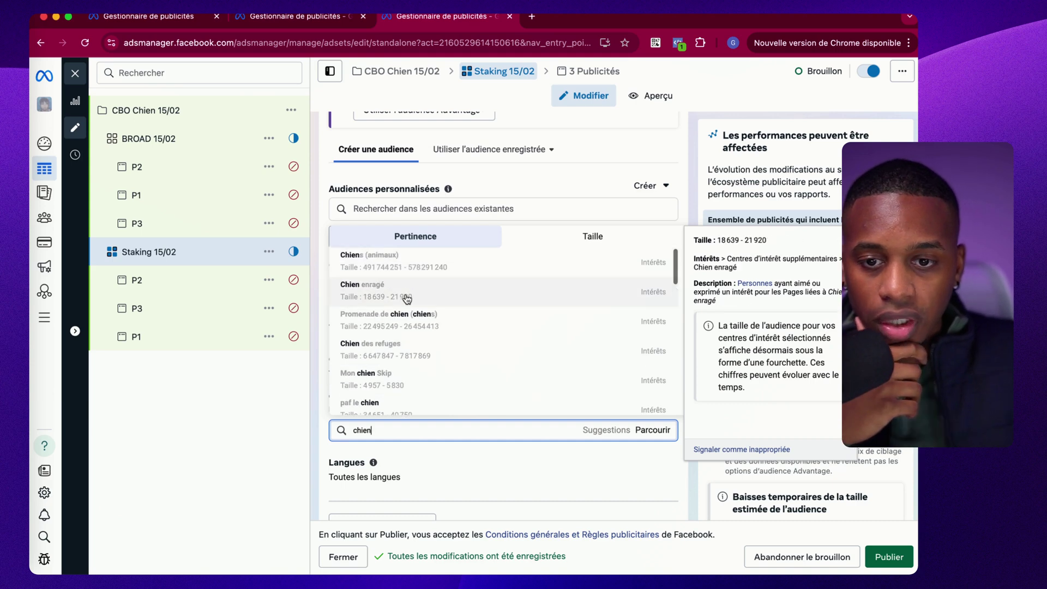
{"action": "left_click", "coordinate": [402, 268]}
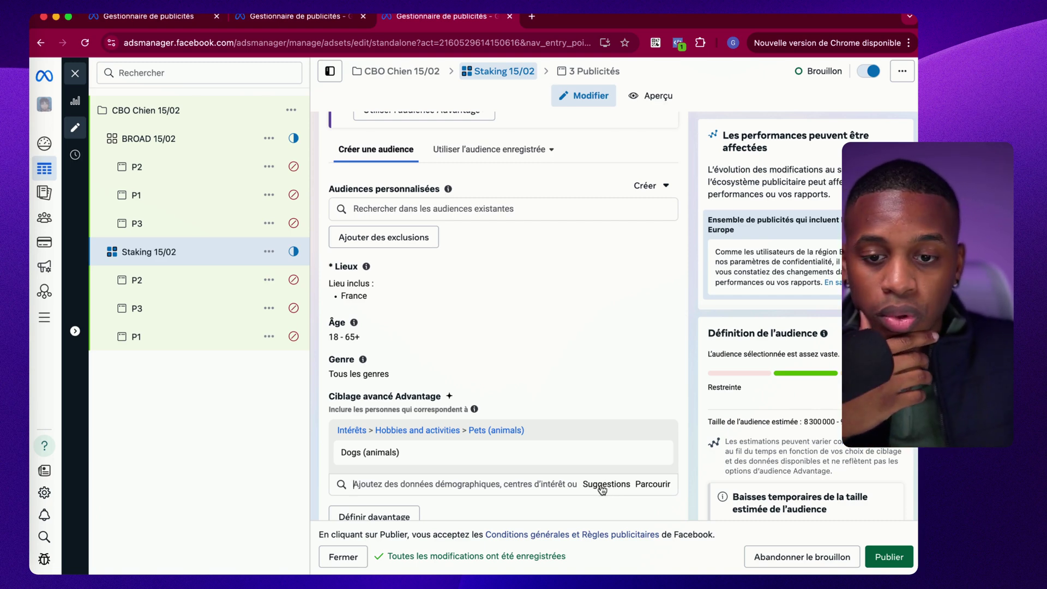
- Add the suggested interests Animaux de compagnie (animaux) and Nourriture pour chien (fournitures pour animaux de compagnie) to the detailed targeting
{"action": "left_click", "coordinate": [606, 485]}
{"action": "scroll", "coordinate": [517, 496], "scroll_direction": "down", "scroll_amount": 1}
{"action": "left_click", "coordinate": [450, 489]}
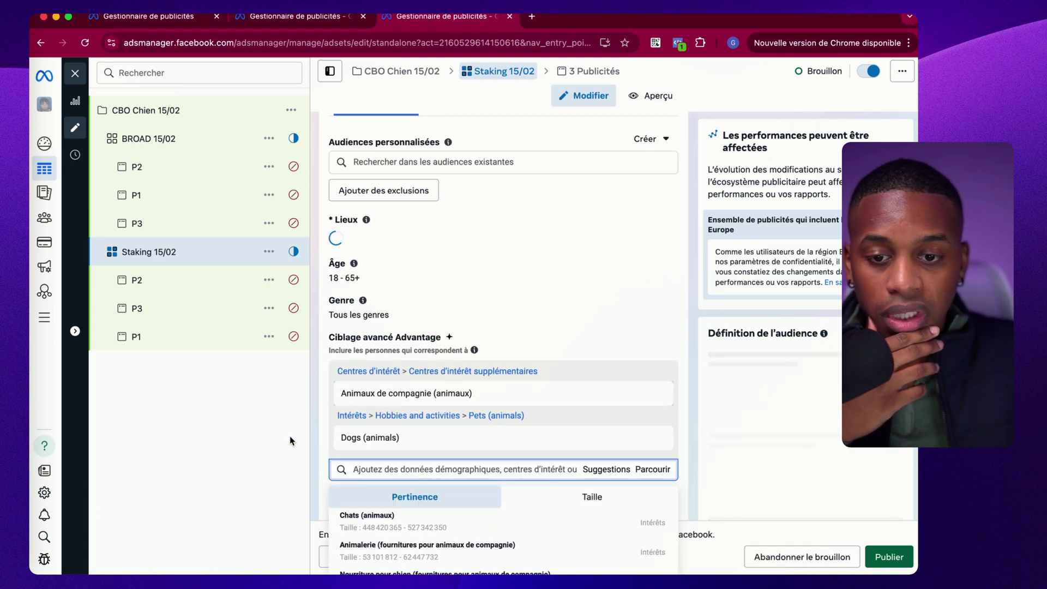
{"action": "scroll", "coordinate": [491, 458], "scroll_direction": "down", "scroll_amount": 1}
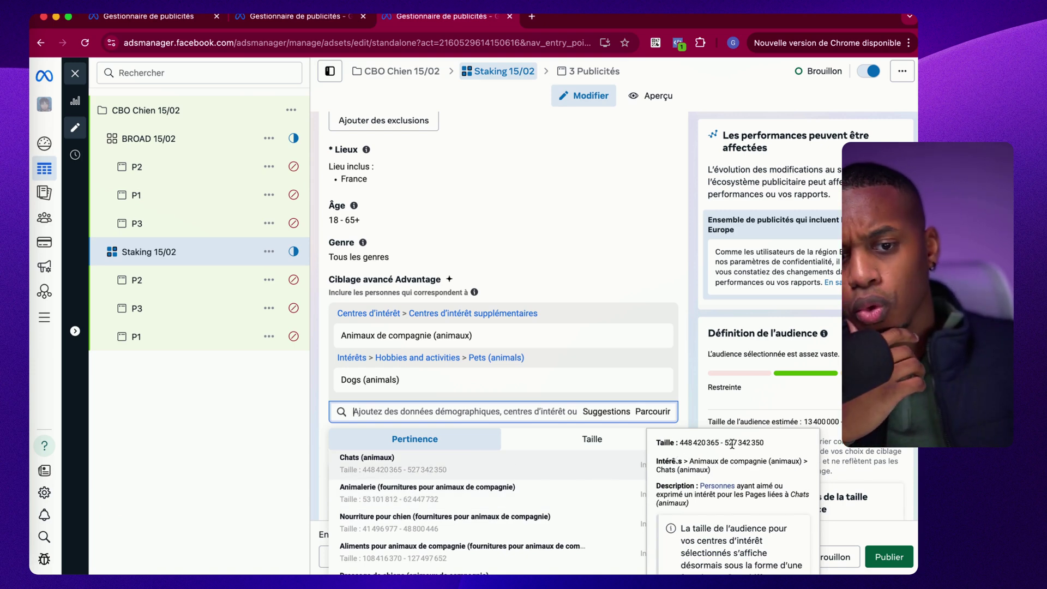
{"action": "scroll", "coordinate": [538, 468], "scroll_direction": "down", "scroll_amount": 2}
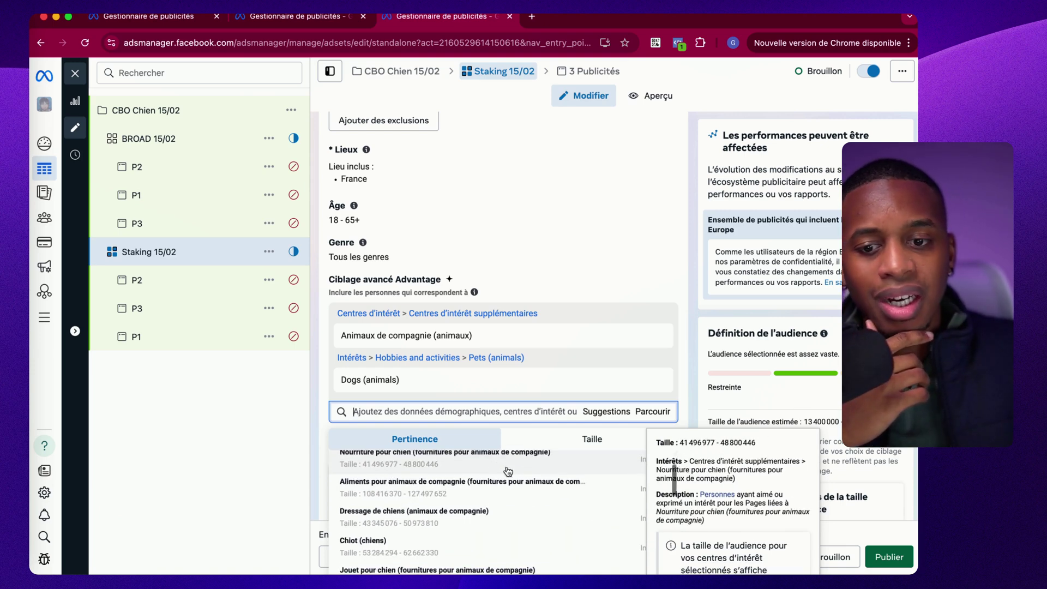
{"action": "left_click", "coordinate": [464, 473]}
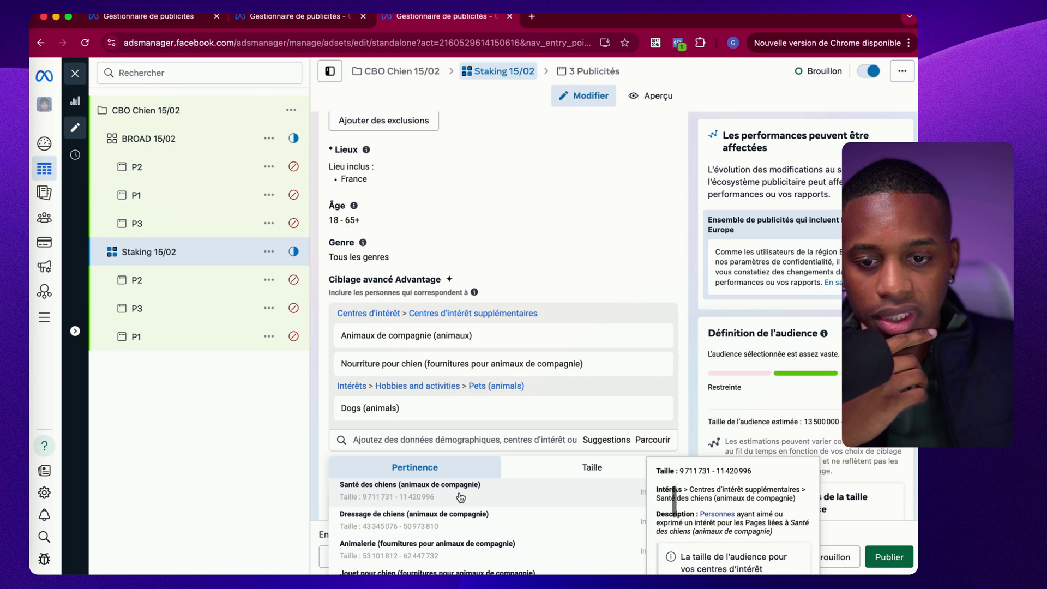
- Add the suggested interests Santé des chiens, Cats (animals), Dressage de chiens and comportement canin to the Staking 15/02 ad set's detailed targeting
{"action": "left_click", "coordinate": [463, 488]}
{"action": "left_click", "coordinate": [433, 524]}
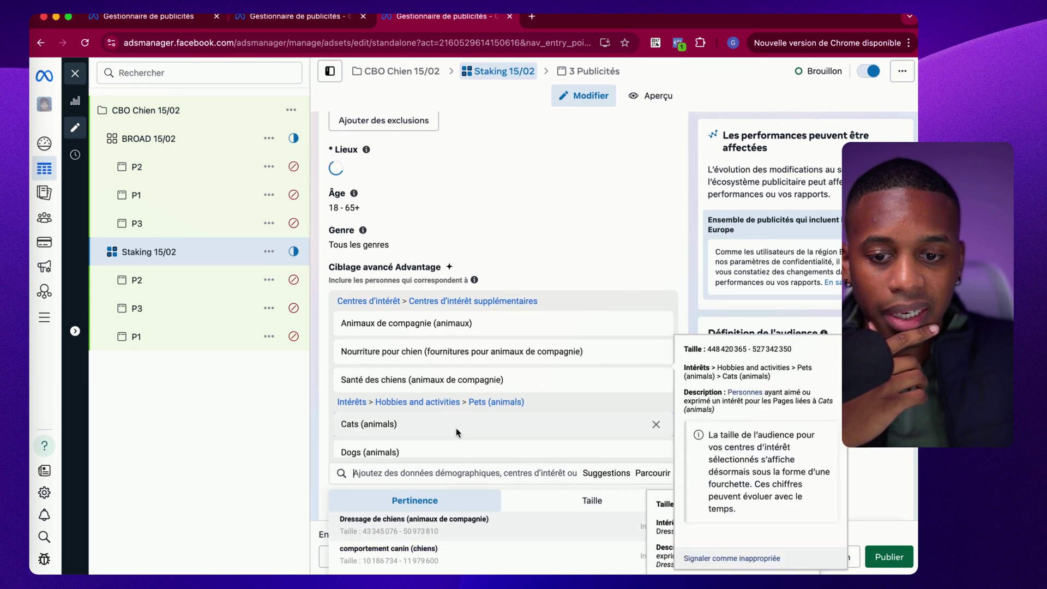
{"action": "left_click", "coordinate": [429, 546]}
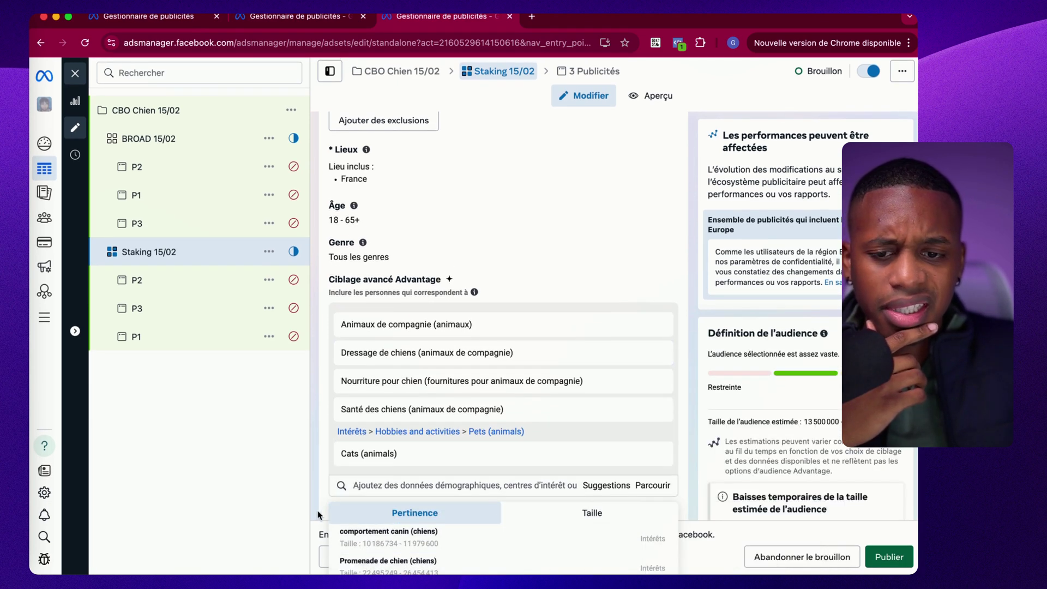
{"action": "left_click", "coordinate": [393, 548]}
{"action": "left_click", "coordinate": [211, 486]}
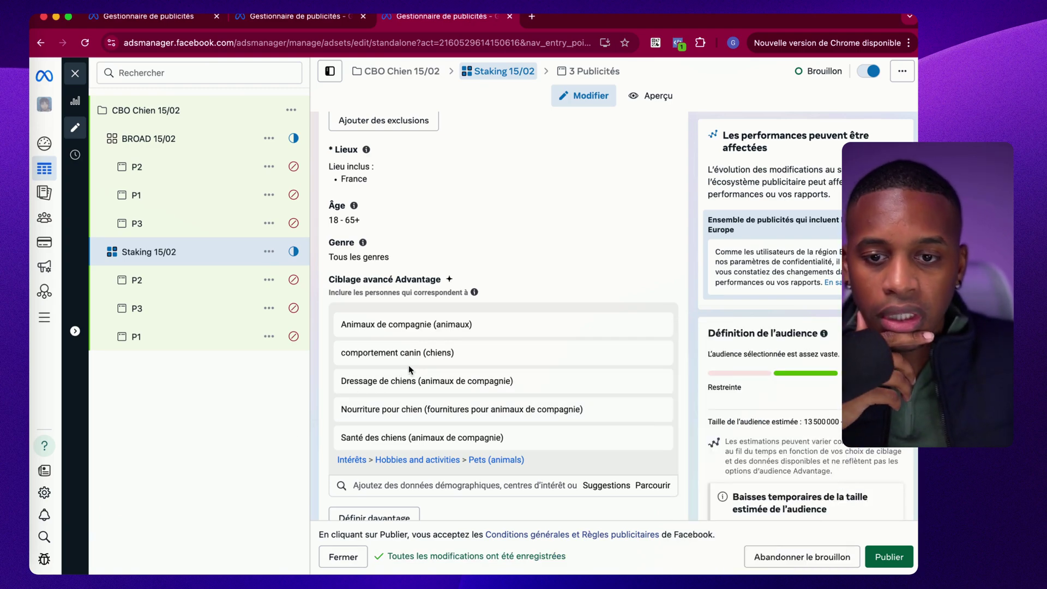
- Review the CBO Chien 15/02 campaign's settings, from the campaign name and objective through the Advantage campaign budget
{"action": "scroll", "coordinate": [349, 371], "scroll_direction": "up", "scroll_amount": 2}
{"action": "scroll", "coordinate": [449, 300], "scroll_direction": "up", "scroll_amount": 15}
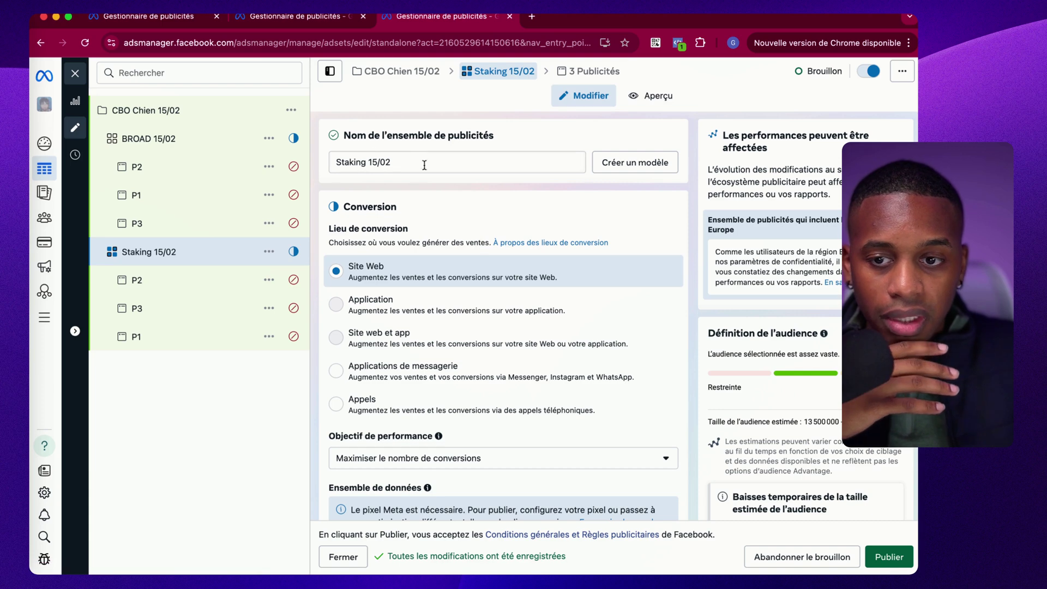
{"action": "left_click", "coordinate": [162, 111]}
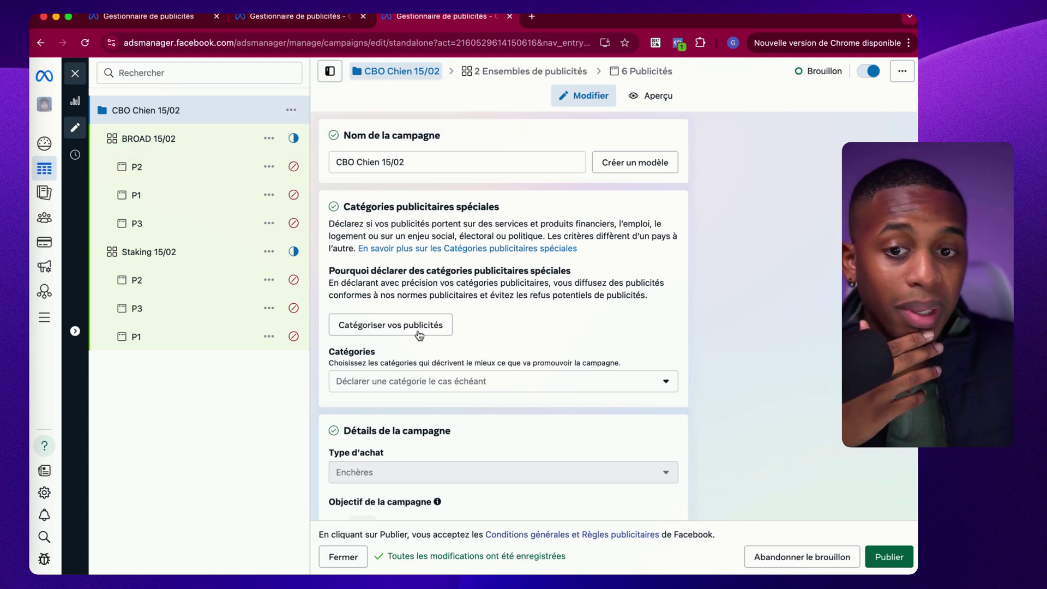
{"action": "left_click", "coordinate": [181, 139]}
{"action": "left_click", "coordinate": [169, 112]}
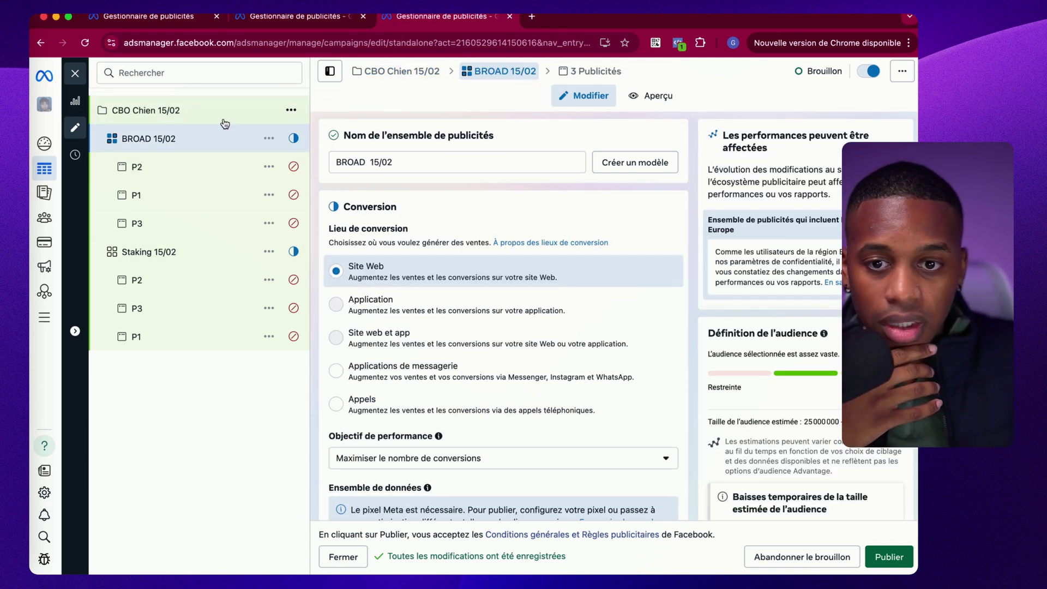
{"action": "scroll", "coordinate": [597, 360], "scroll_direction": "down", "scroll_amount": 7}
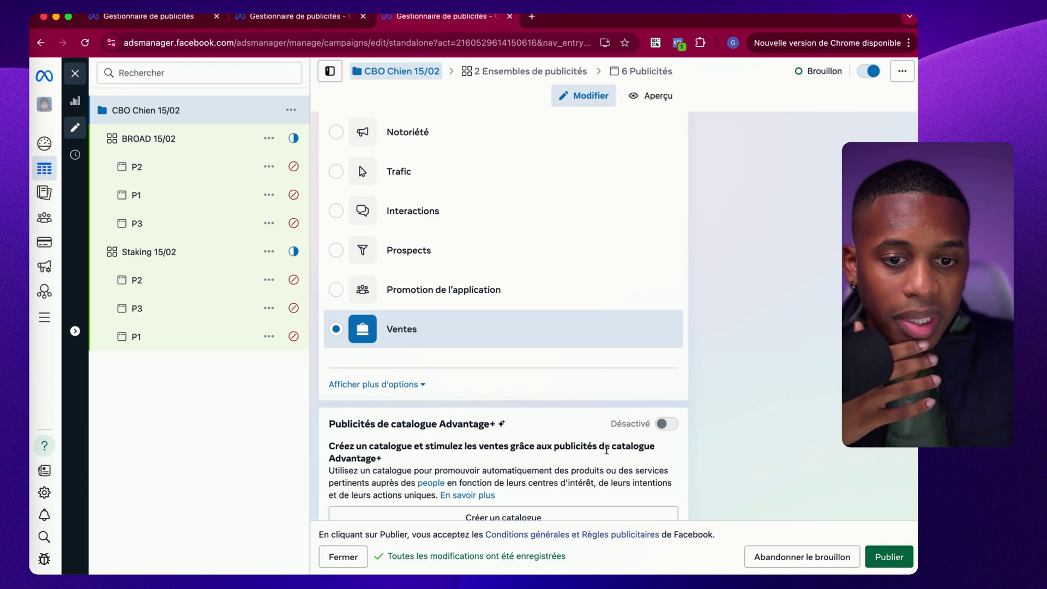
{"action": "scroll", "coordinate": [606, 450], "scroll_direction": "down", "scroll_amount": 4}
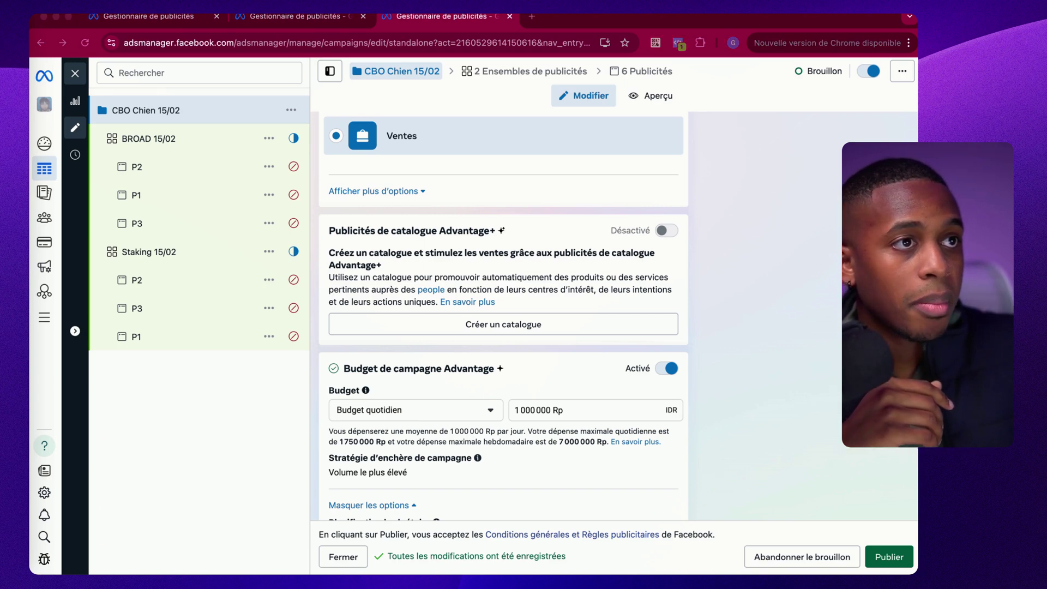
- Switch to the Instagram stories window and examine the sales and ad results in the Avis élèves and Témoignages2025 highlights
{"action": "left_click_drag", "start_coordinate": [918, 33], "coordinate": [447, 62]}
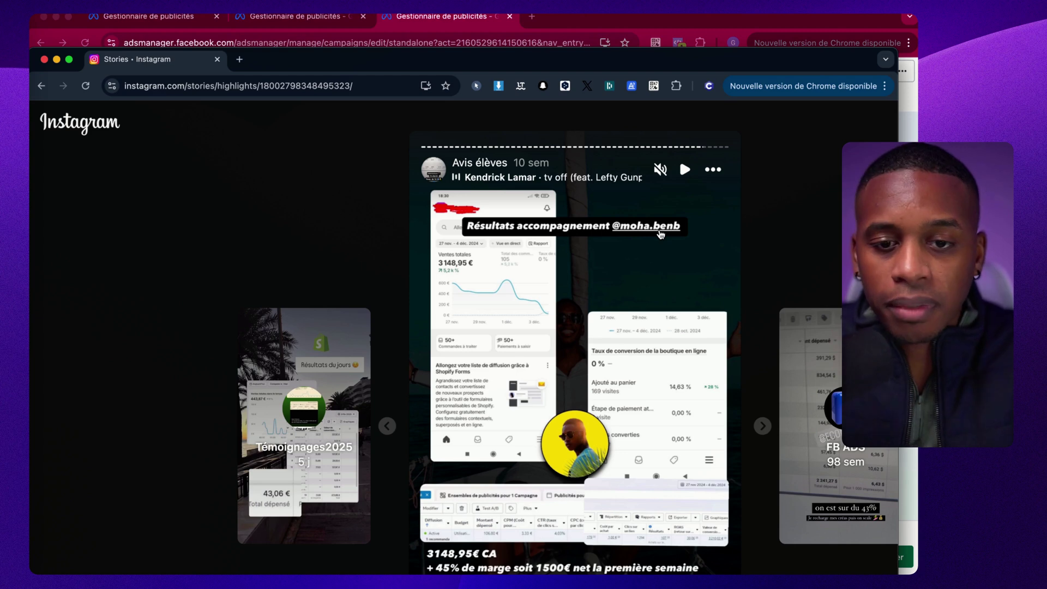
{"action": "scroll", "coordinate": [495, 265], "scroll_direction": "up", "scroll_amount": 5}
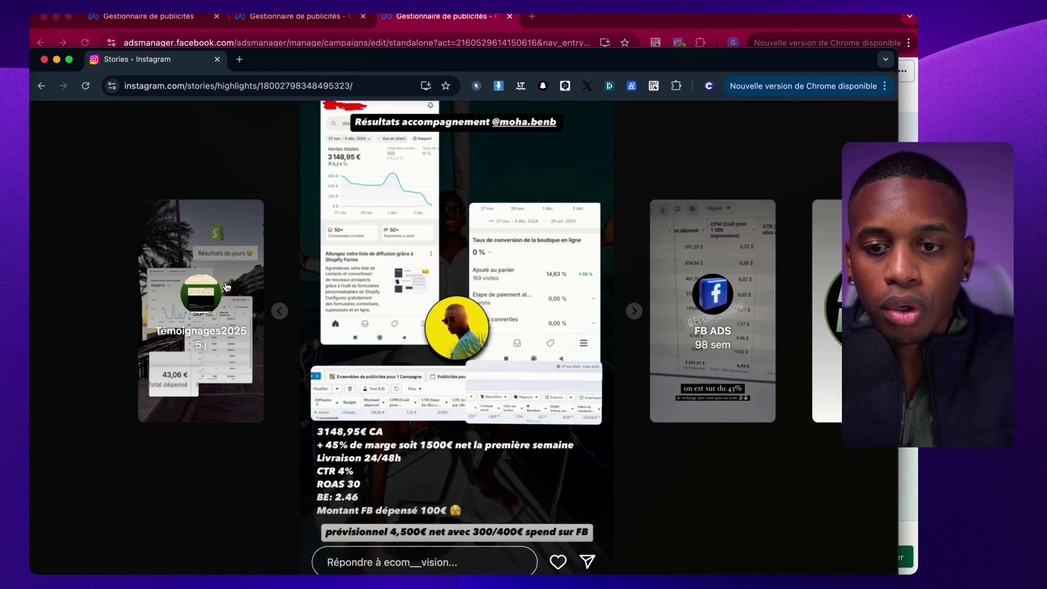
{"action": "left_click", "coordinate": [226, 286]}
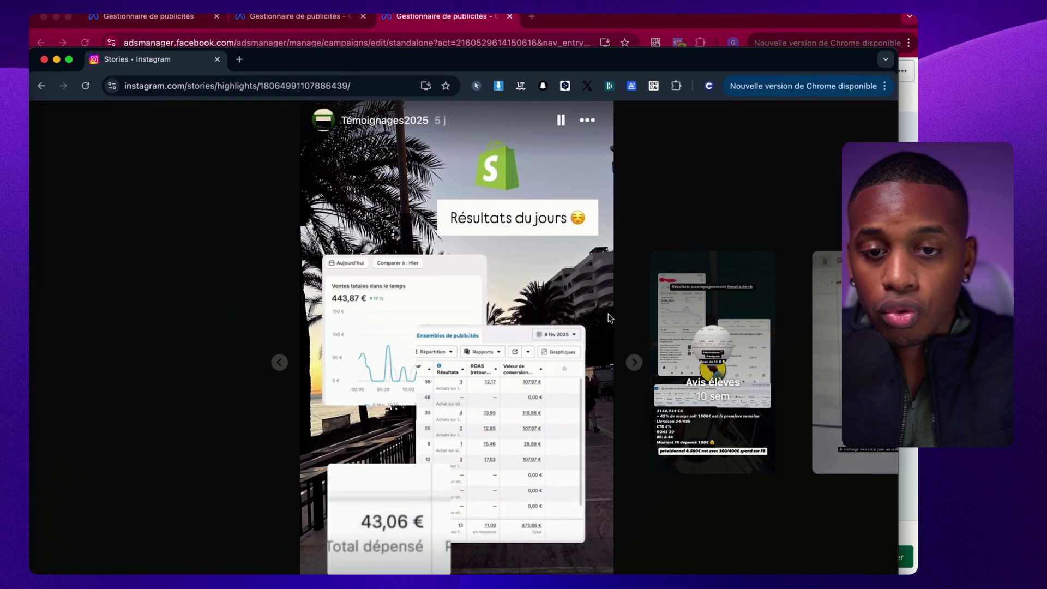
{"action": "scroll", "coordinate": [423, 213], "scroll_direction": "up", "scroll_amount": 1}
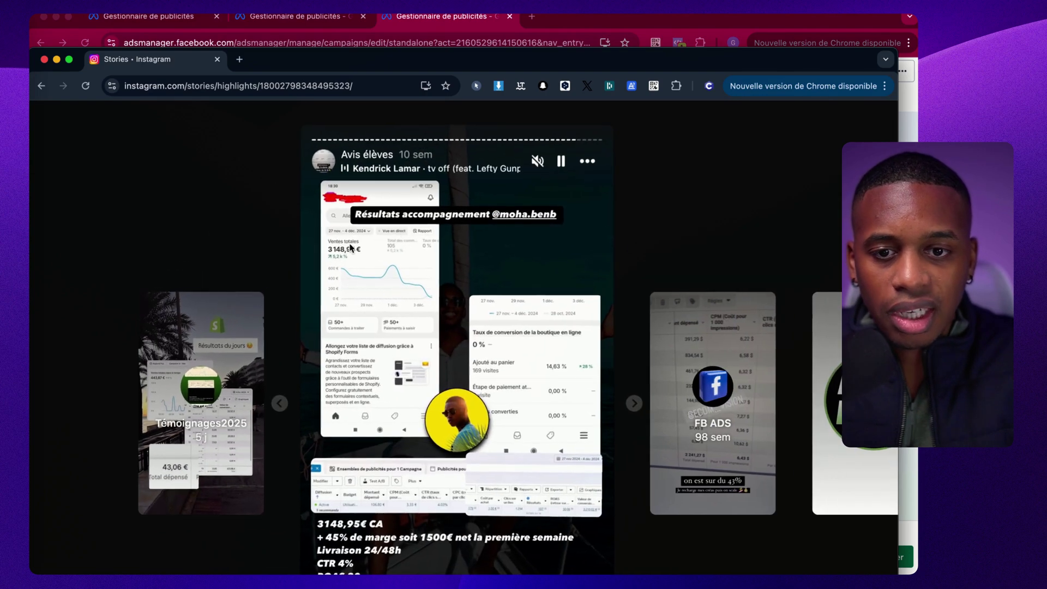
{"action": "left_click", "coordinate": [425, 358]}
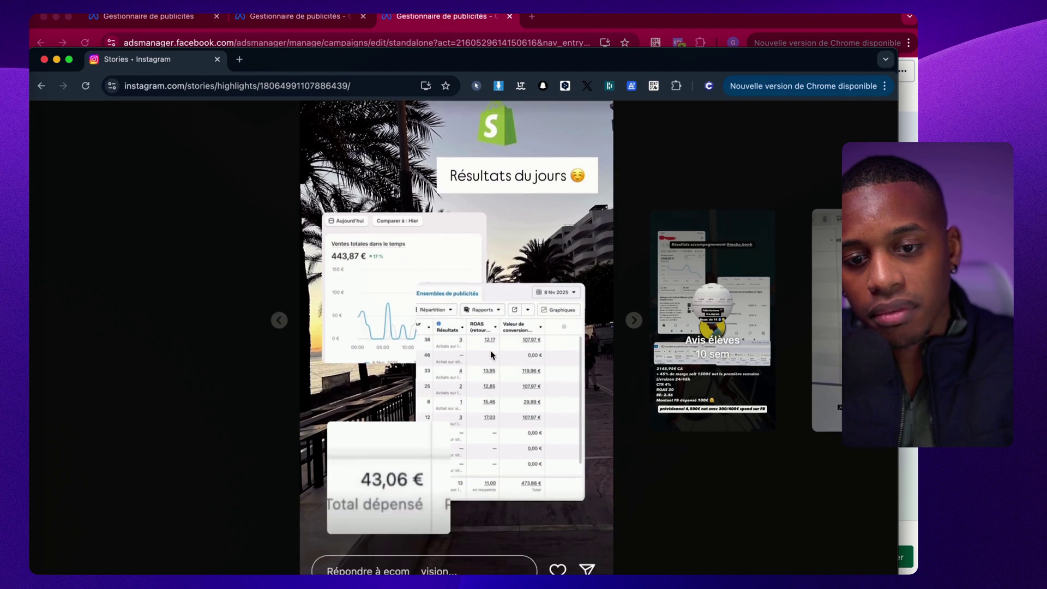
{"action": "scroll", "coordinate": [490, 350], "scroll_direction": "up", "scroll_amount": 5}
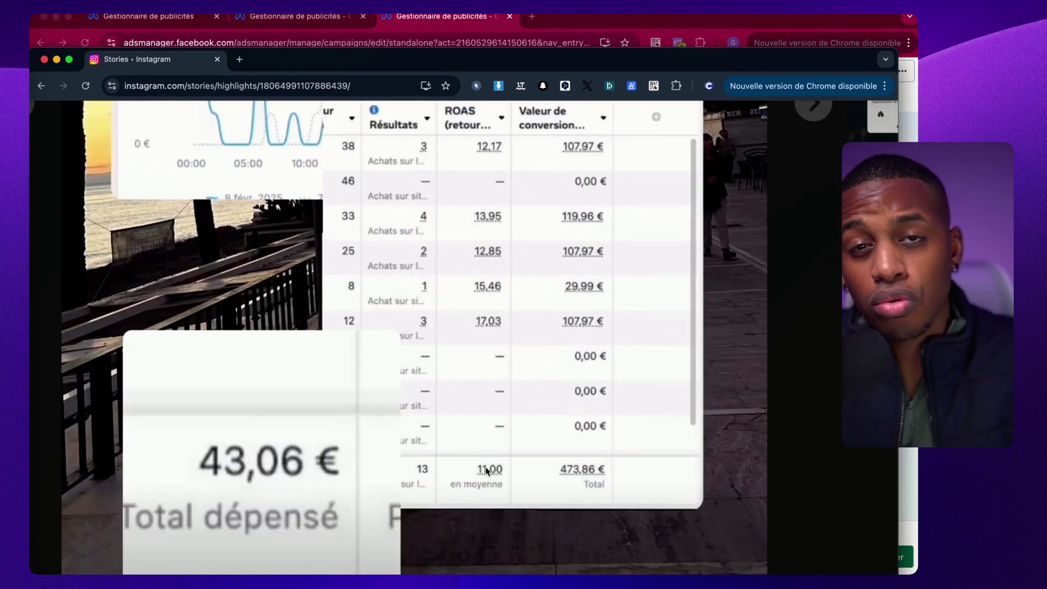
{"action": "scroll", "coordinate": [499, 385], "scroll_direction": "down", "scroll_amount": 5}
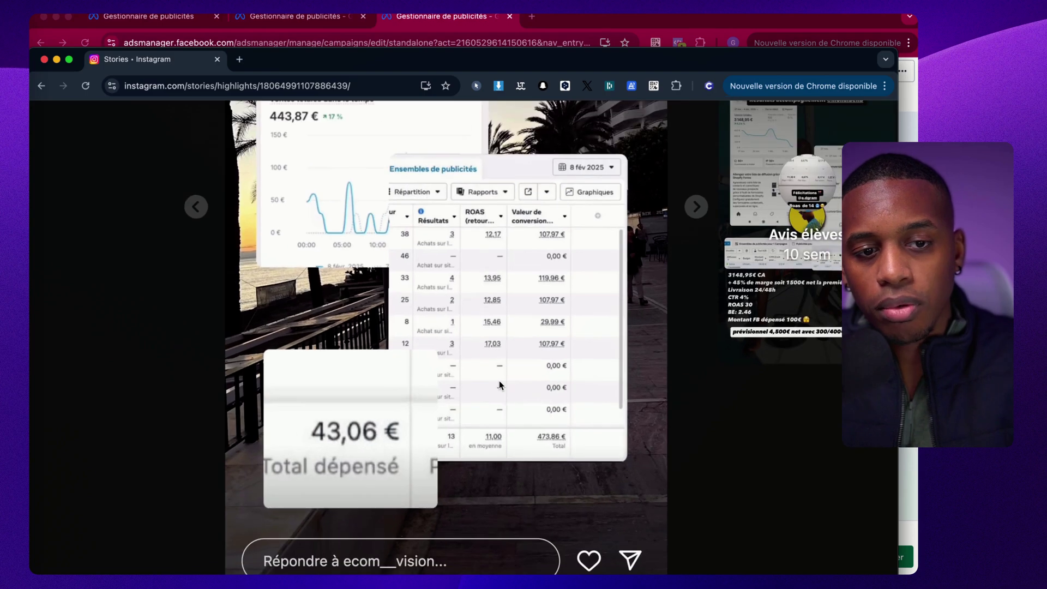